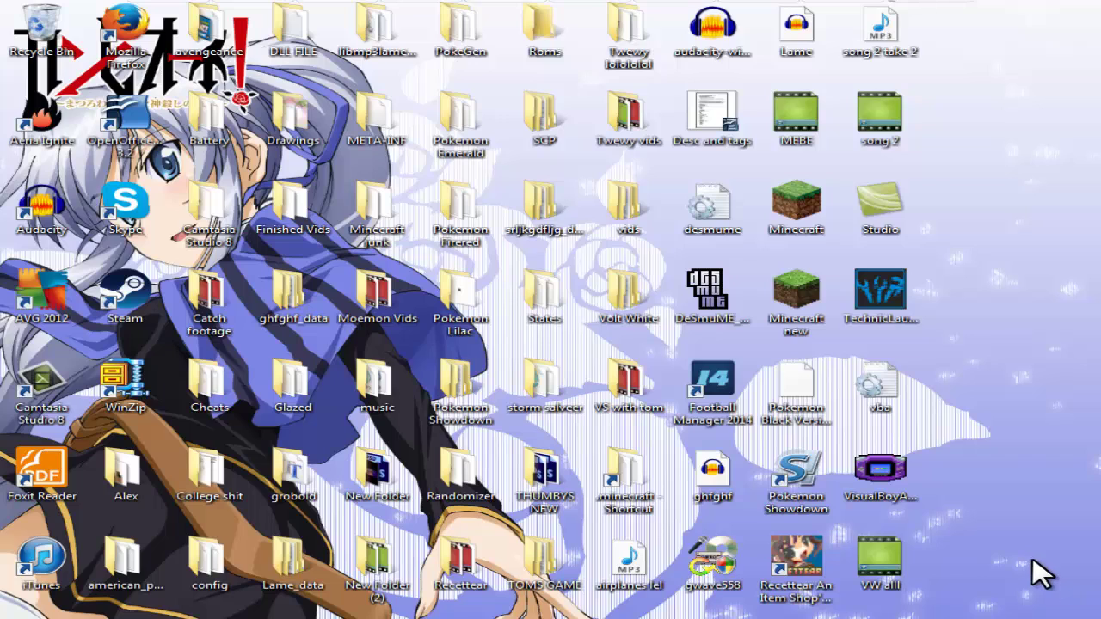
- Switch to Firefox, go to google.co.uk and search for "pokemon fire red rom"
drag(1053, 570, 966, 35)
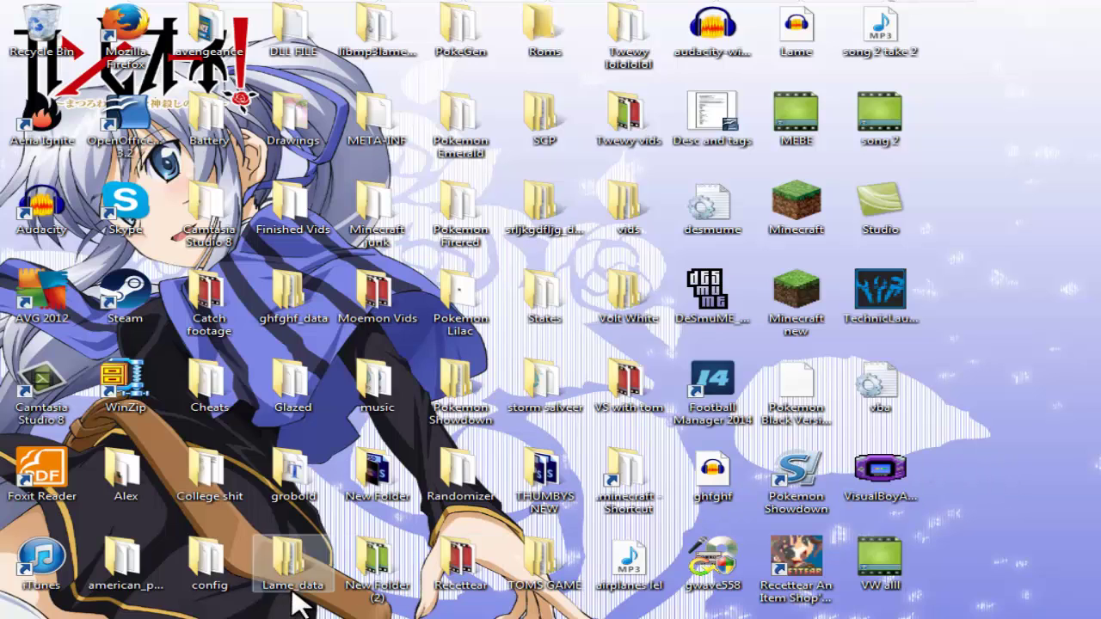
click(550, 617)
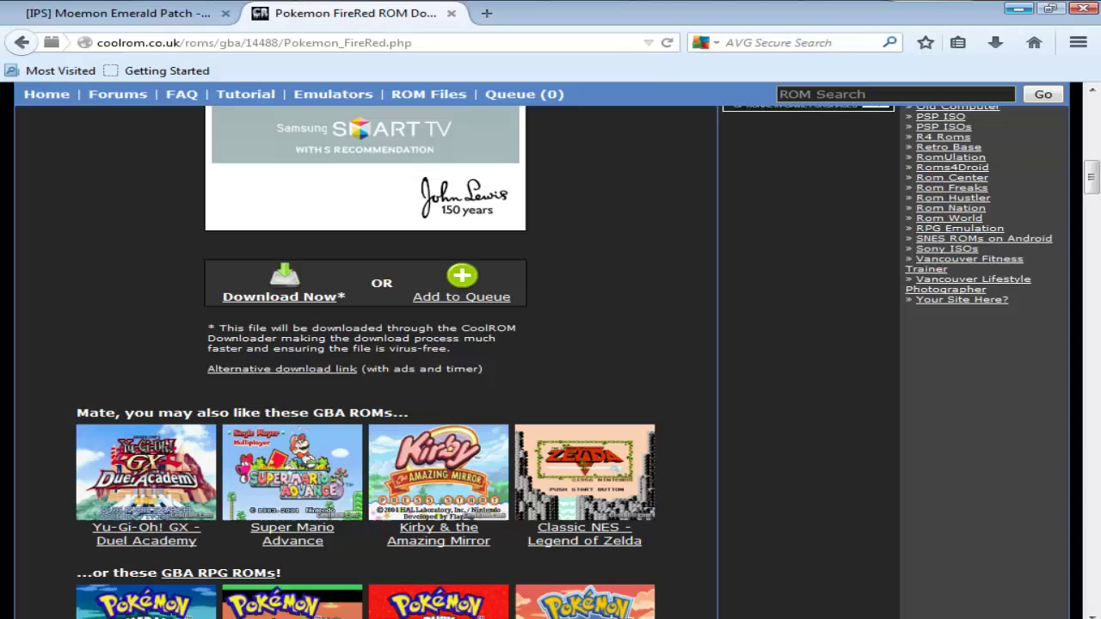
click(225, 42)
text(google.co.uk/)
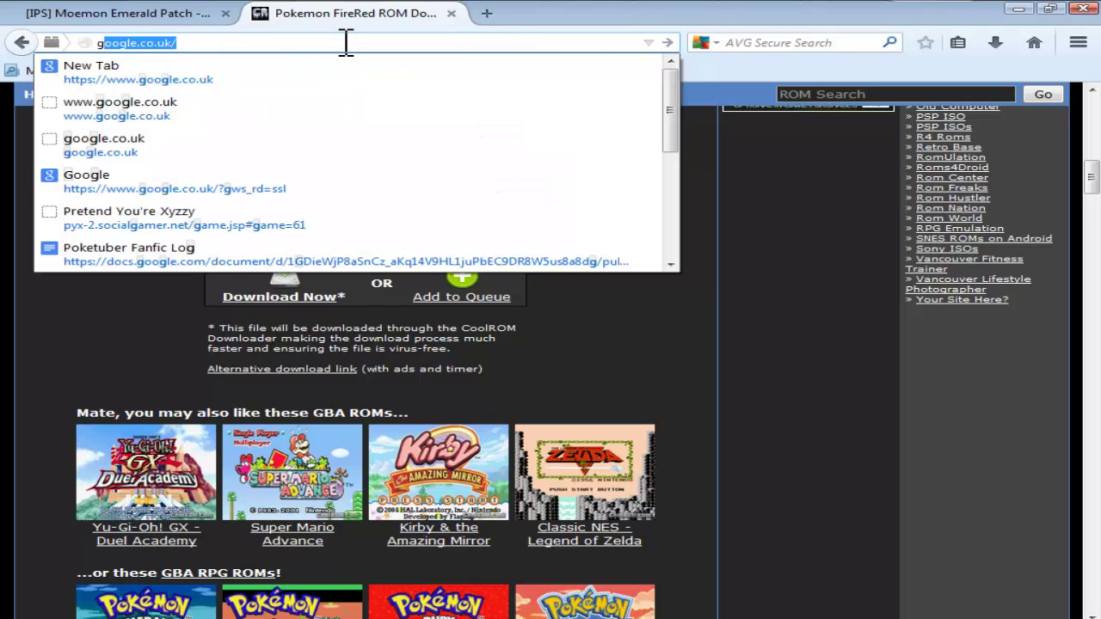
key(Return)
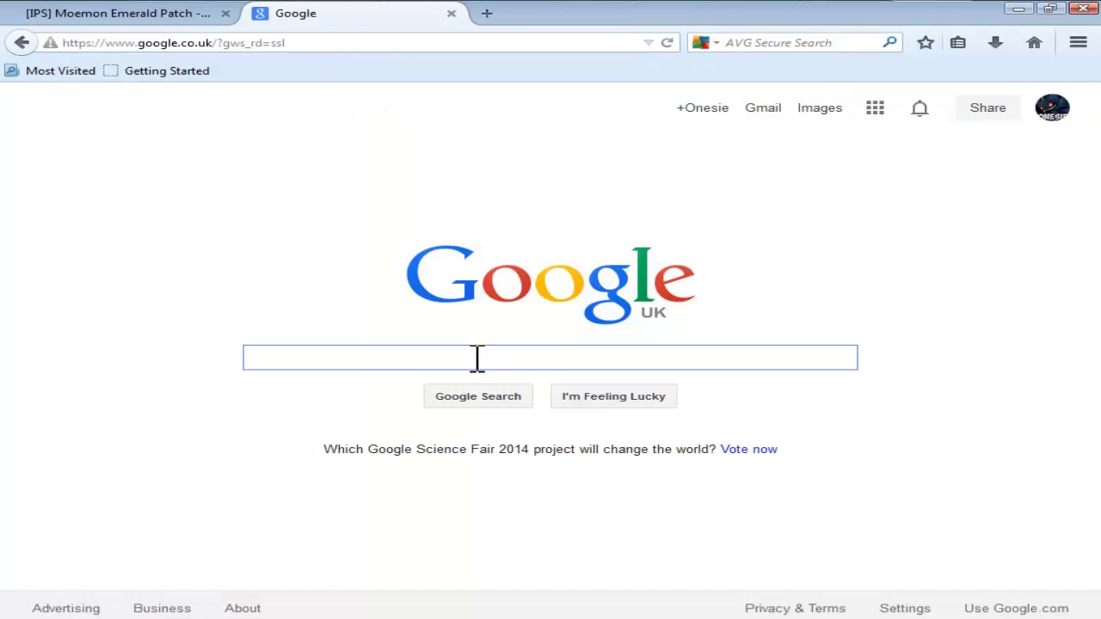
text(poke)
key(Down)
key(Return)
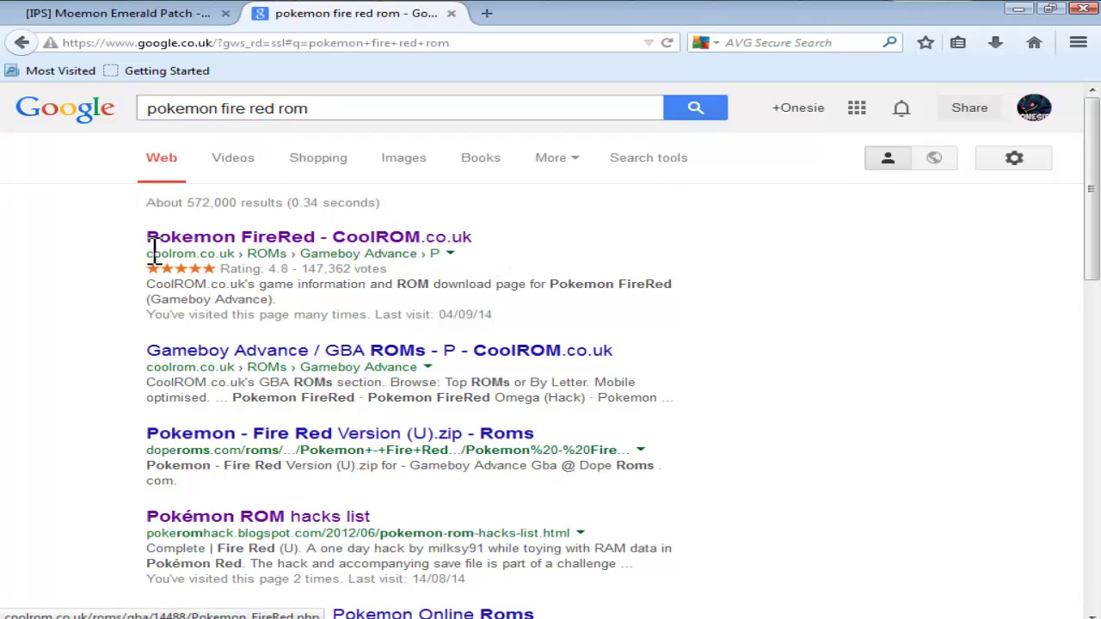
- Open the CoolROM page for Pokemon FireRed from the results and follow its alternative download link
drag(153, 251, 215, 252)
click(713, 258)
click(413, 244)
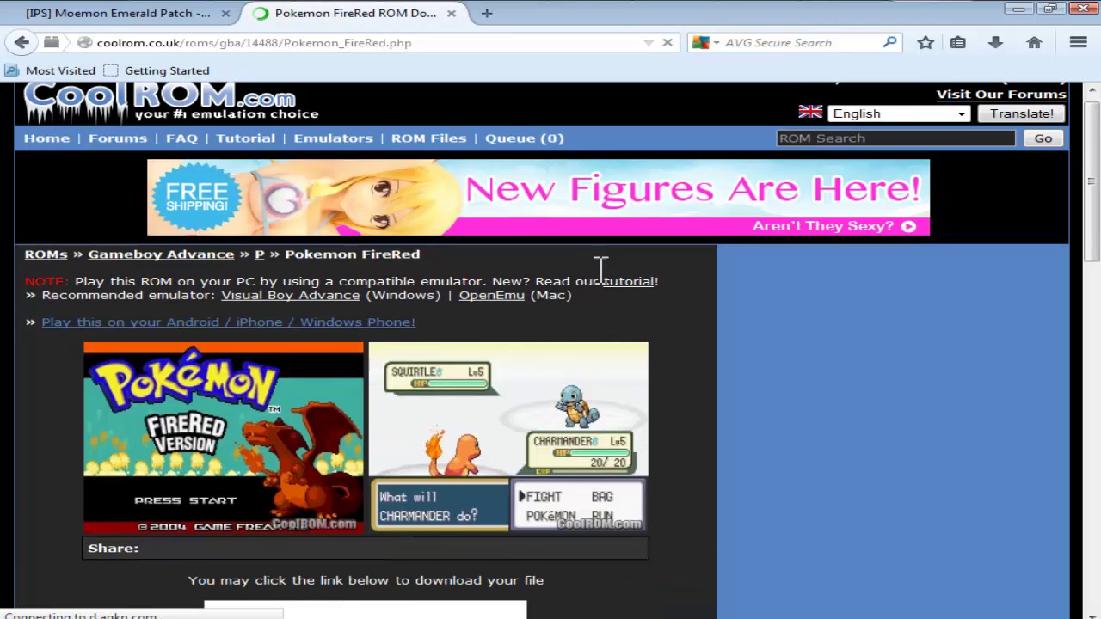
scroll(596, 270, down, 10)
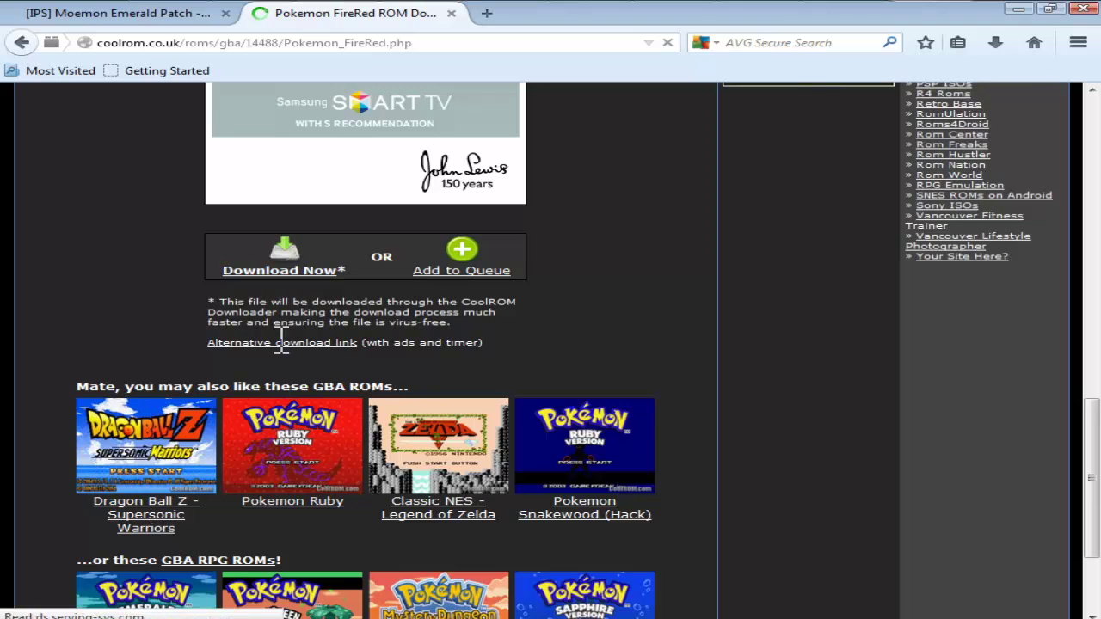
click(281, 346)
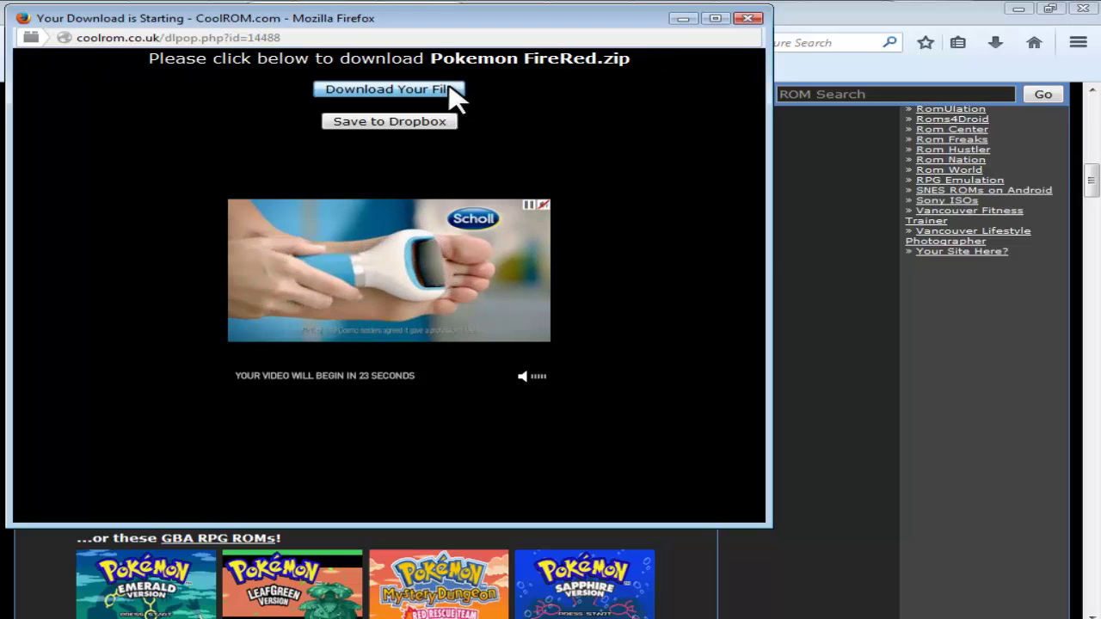
- Download Pokemon FireRed.zip as a saved file and close the download pop-up window
click(450, 88)
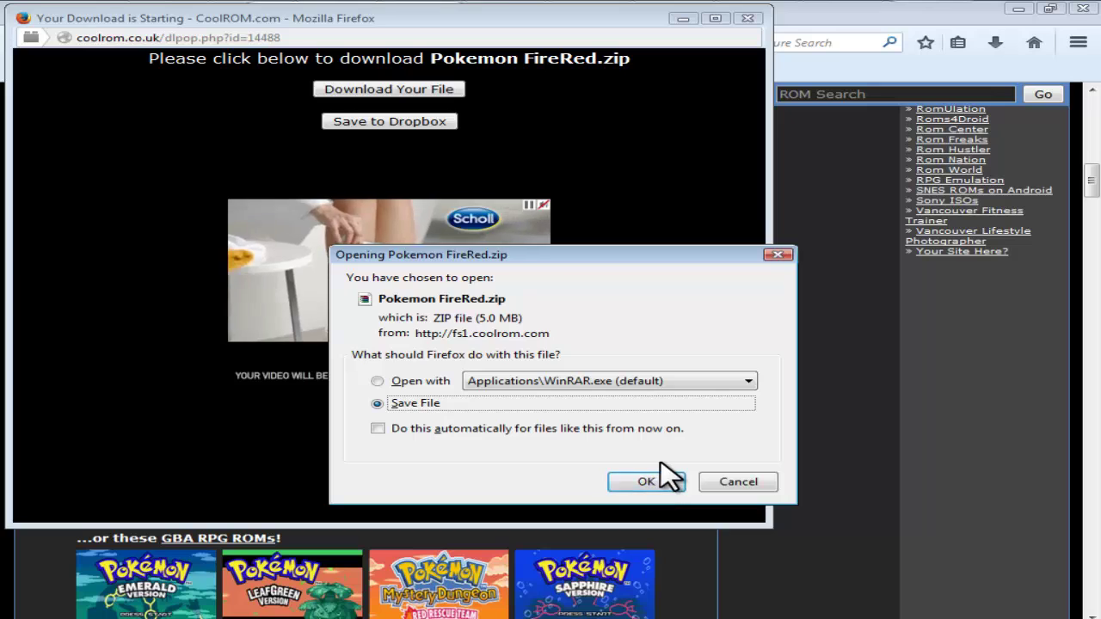
click(657, 483)
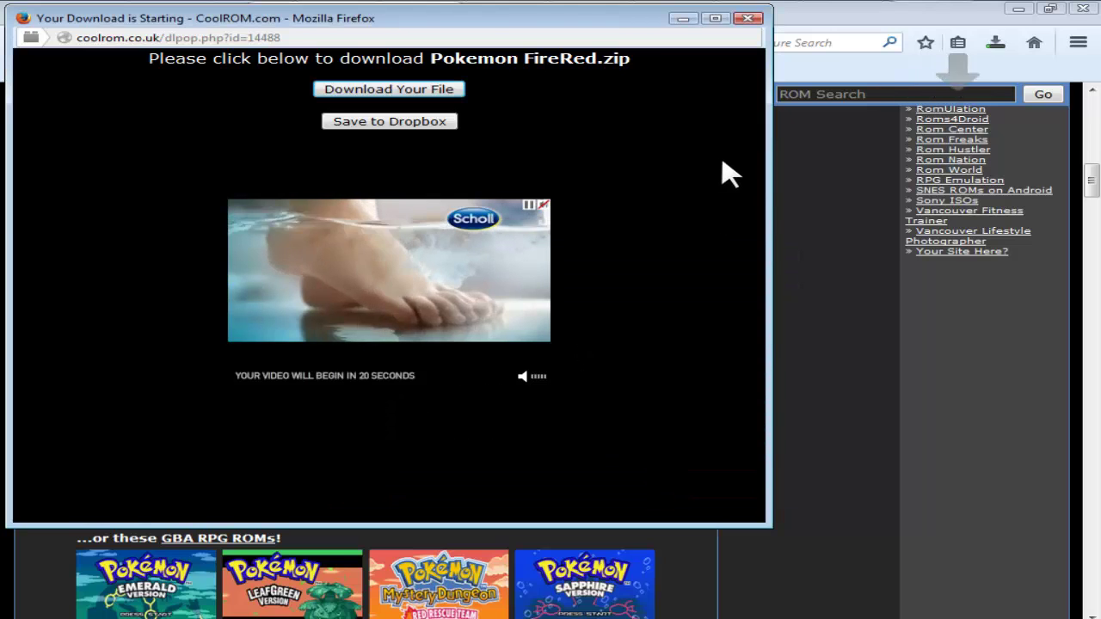
click(747, 18)
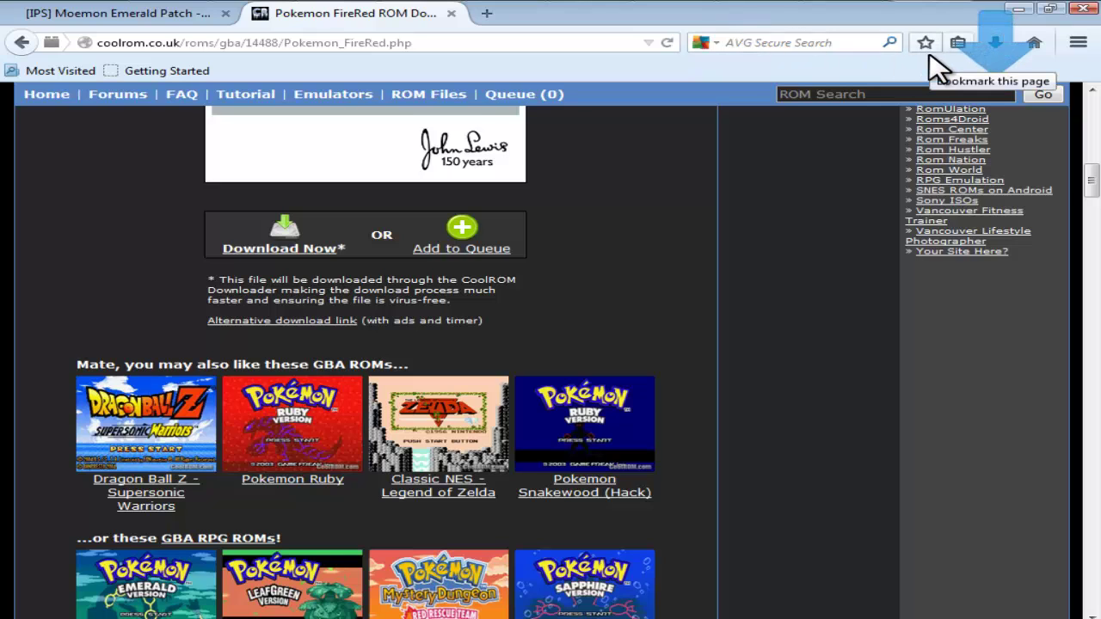
- Open the folder that contains the latest downloaded Pokemon FireRed archive
click(994, 43)
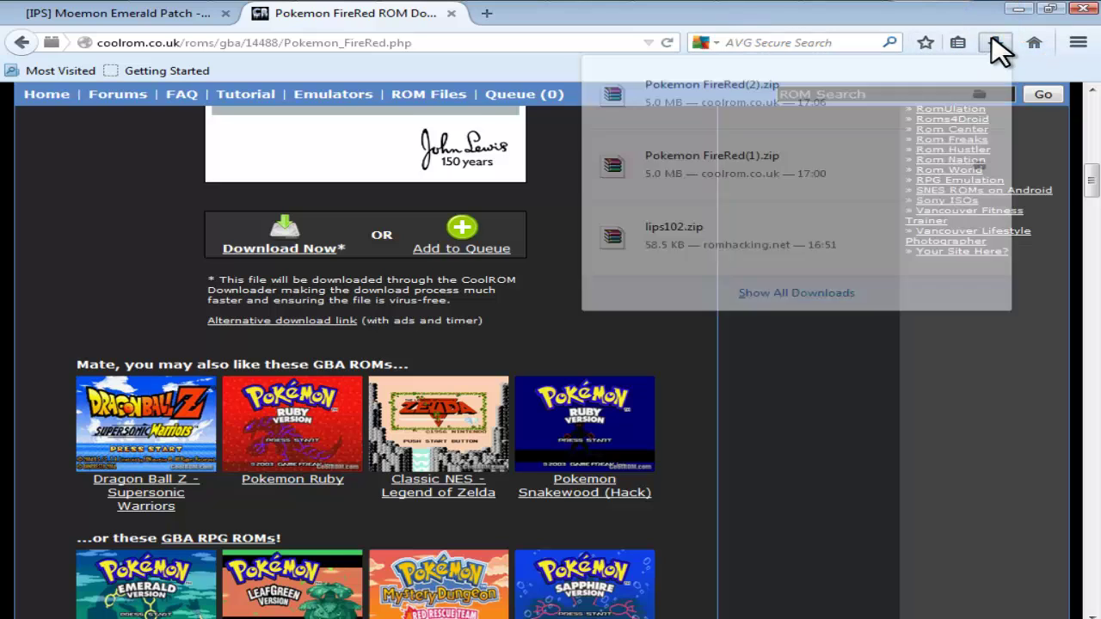
click(981, 102)
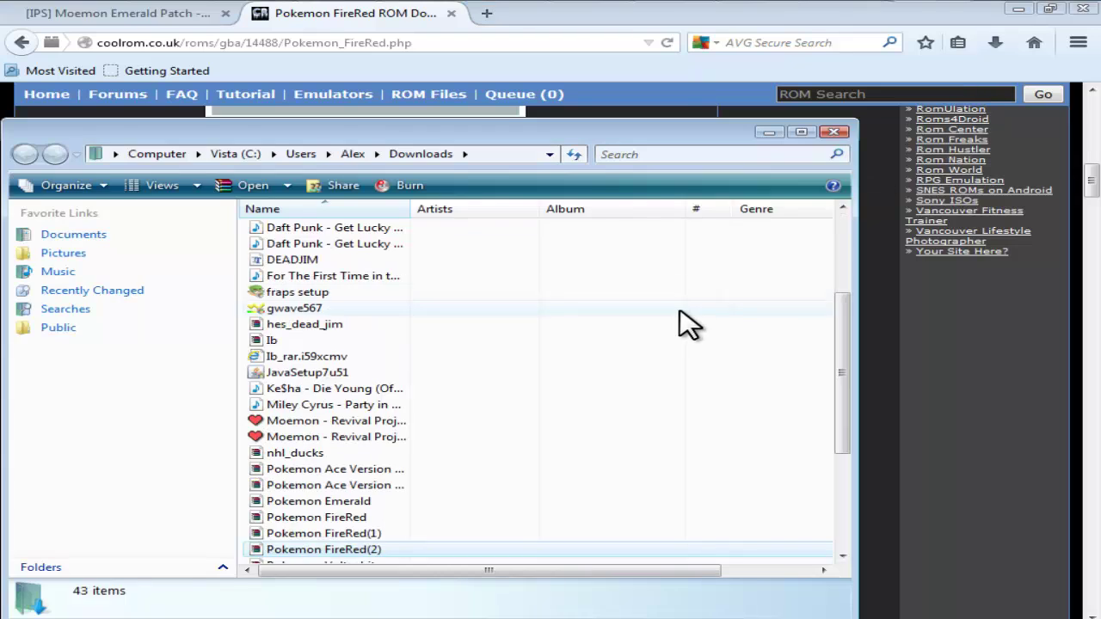
click(737, 336)
- Extract the Pokemon FireRed archive into the existing Pokemon Firered folder on the desktop
scroll(774, 336, down, 2)
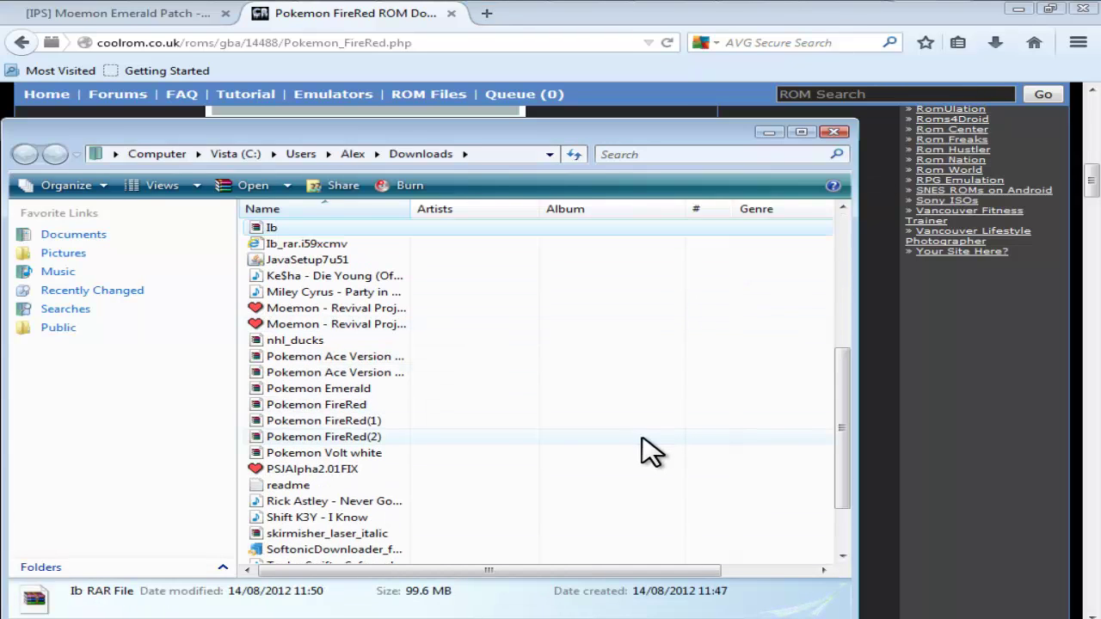
click(327, 405)
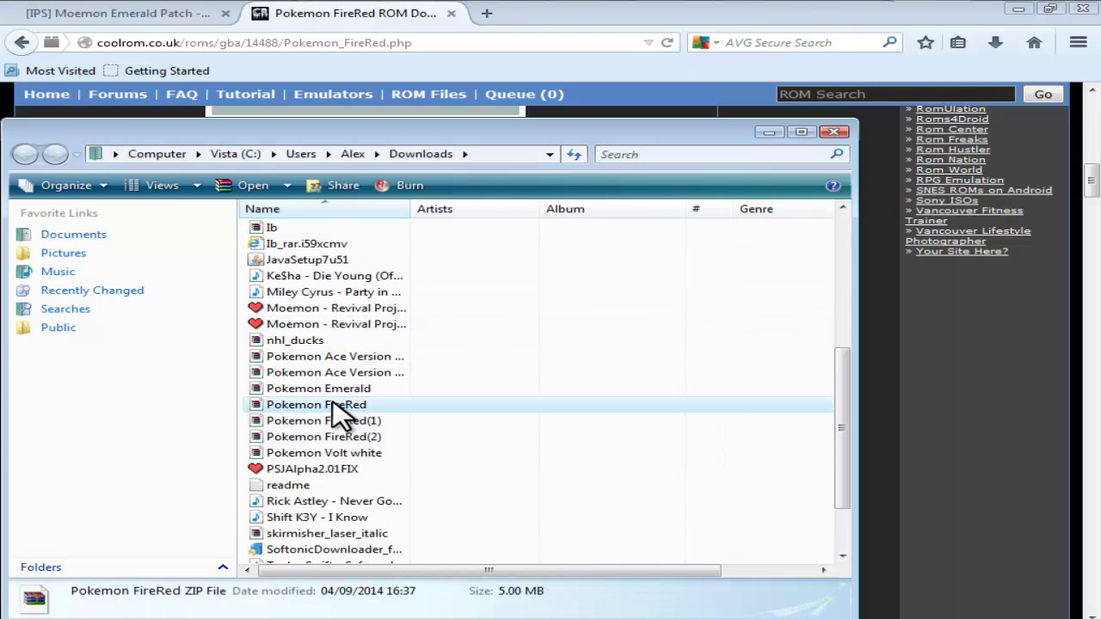
right_click(332, 401)
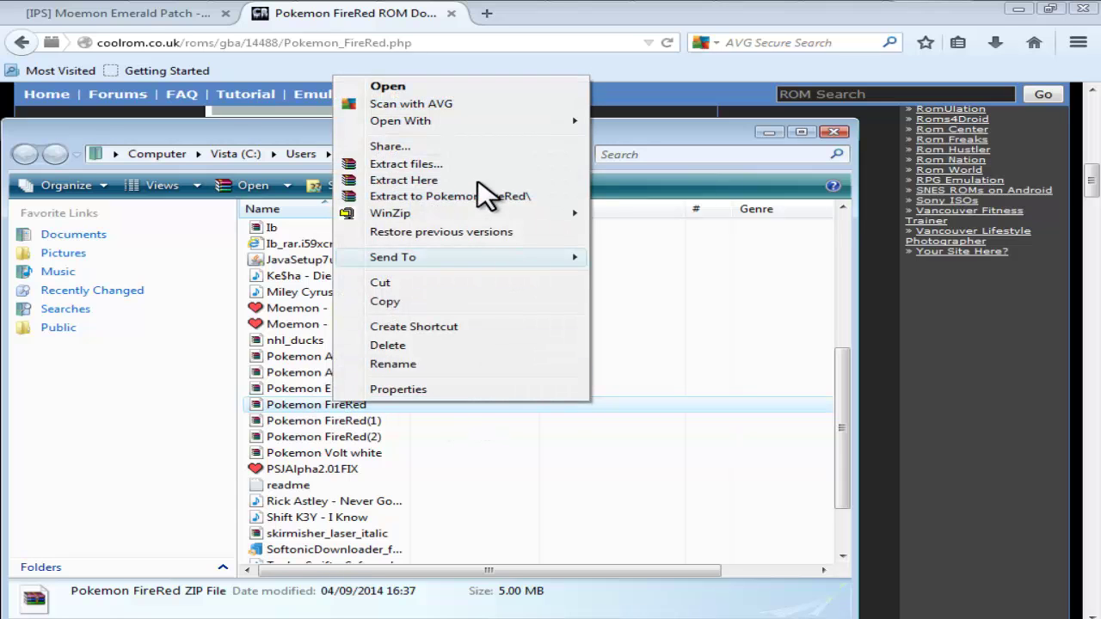
click(433, 163)
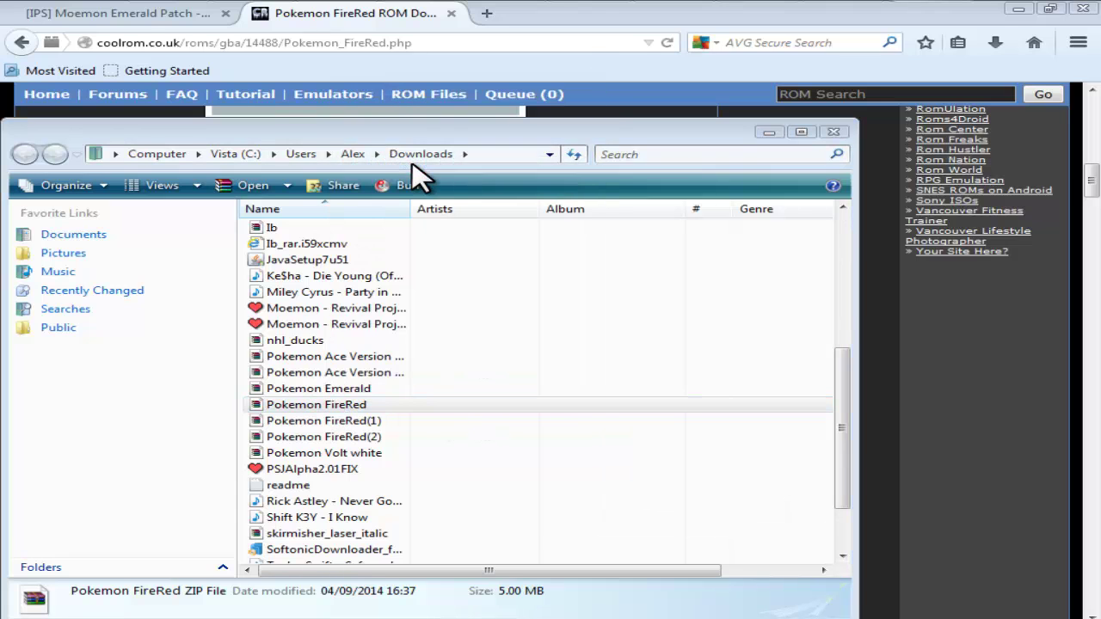
drag(787, 275, 789, 361)
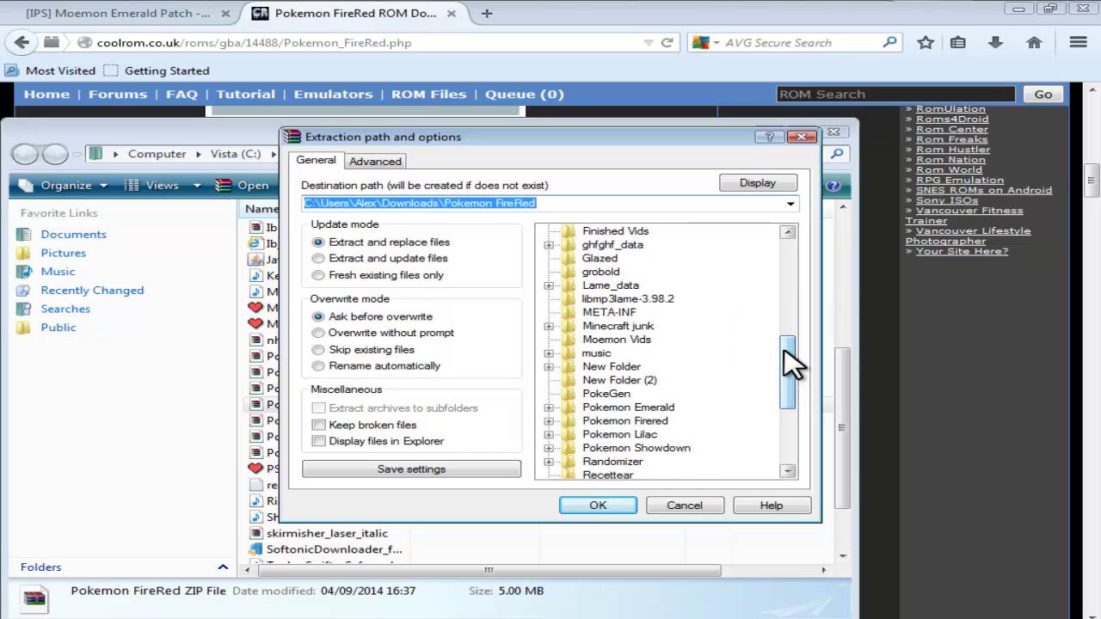
click(636, 422)
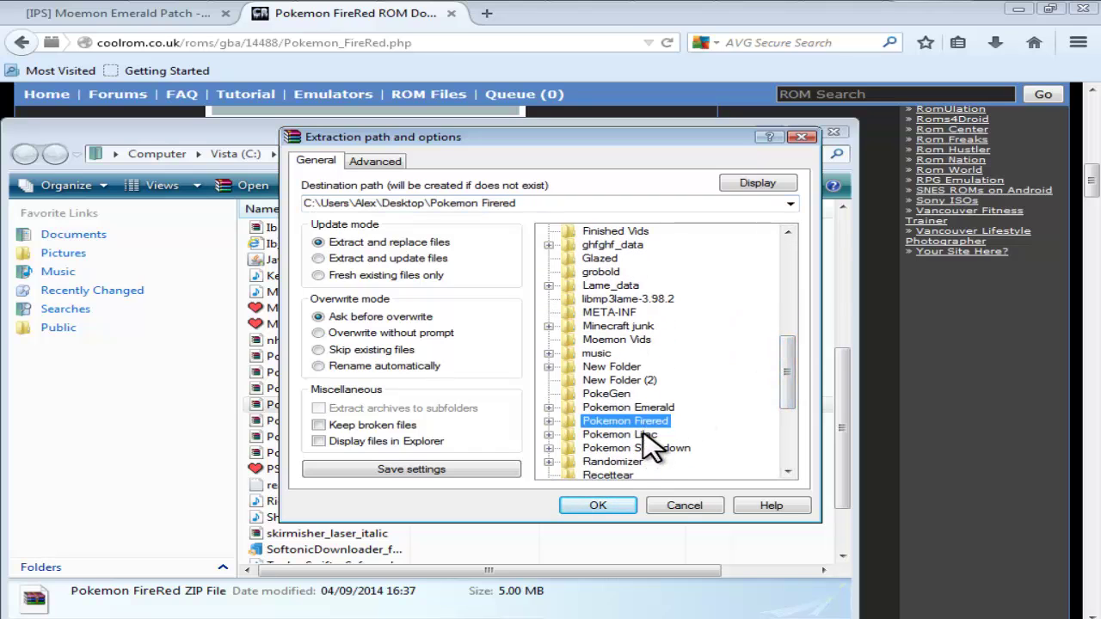
click(599, 506)
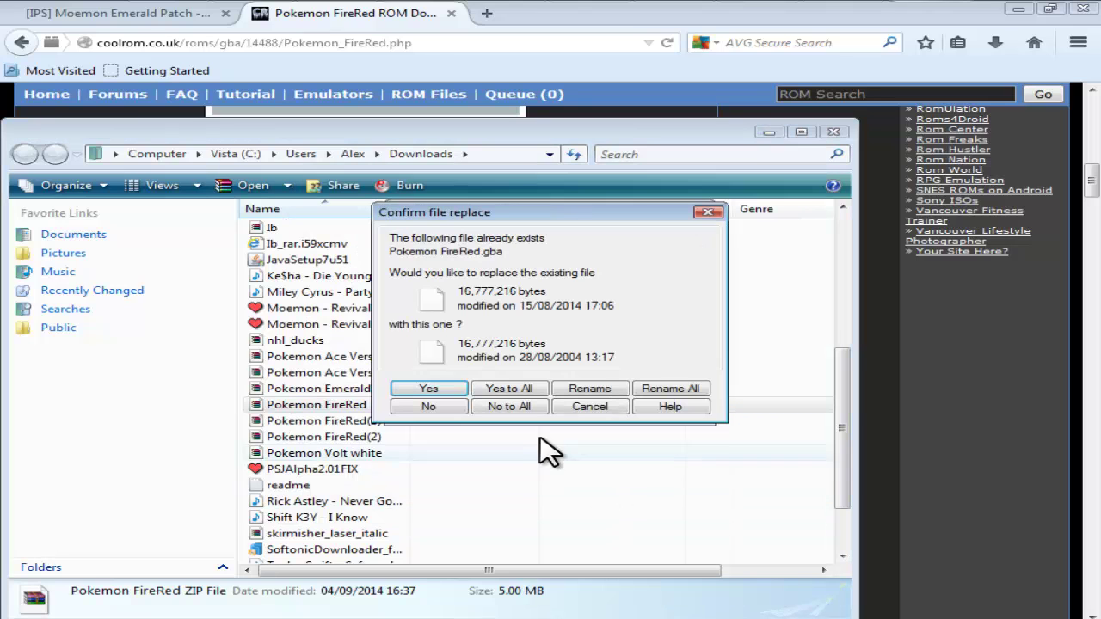
- Extract the conflicting ROM as "Pokemon FireRed example.gba", keep all other existing files, and close the Downloads window
click(585, 388)
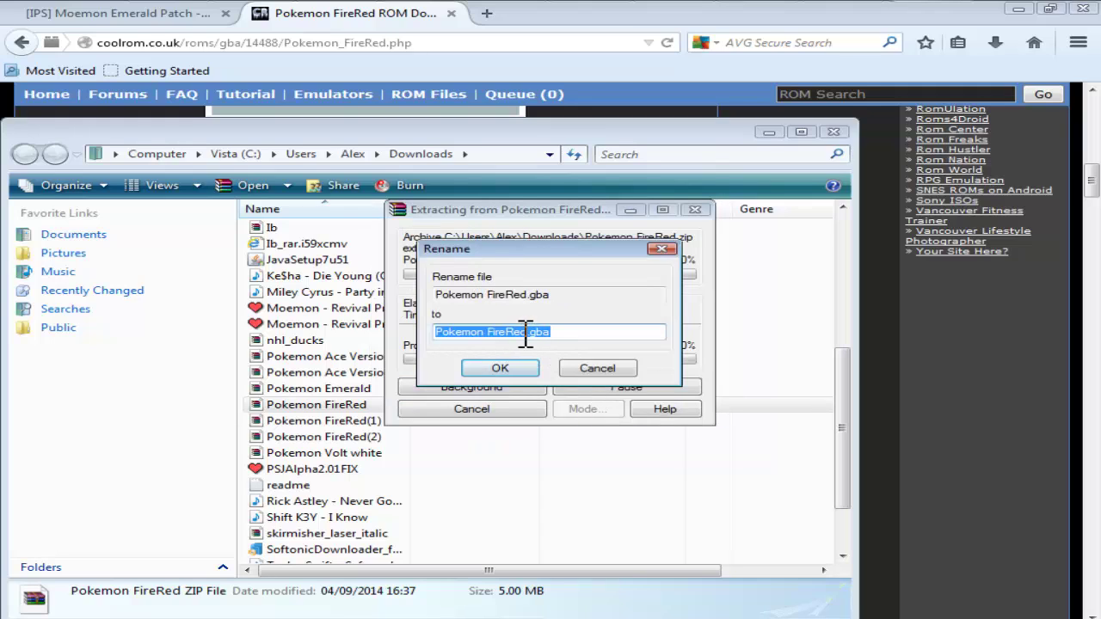
click(525, 333)
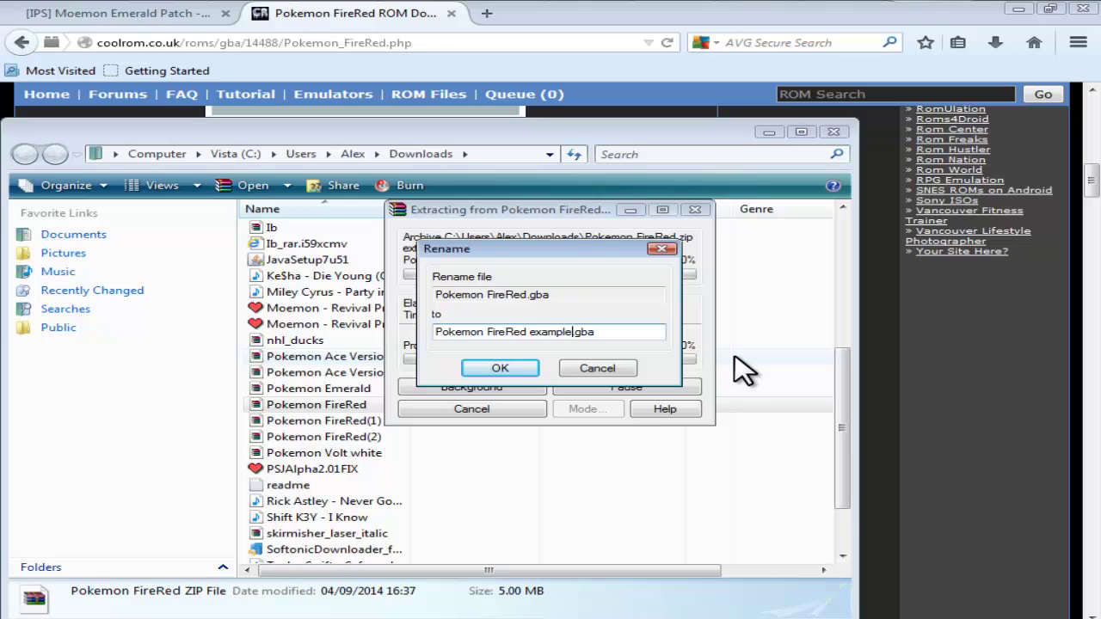
text(example)
key(Return)
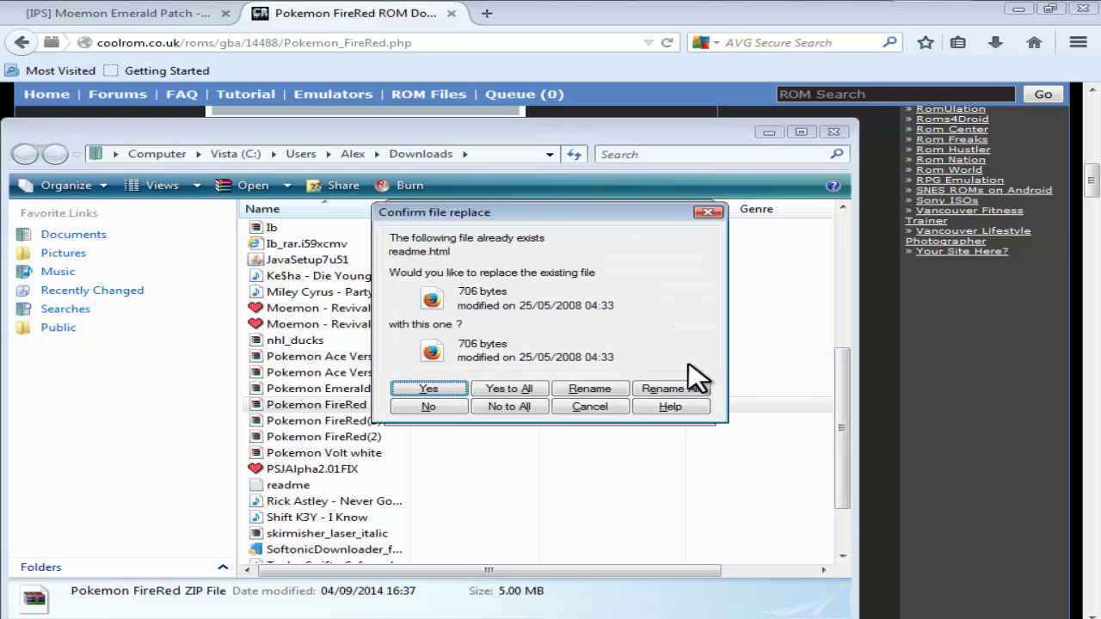
click(498, 406)
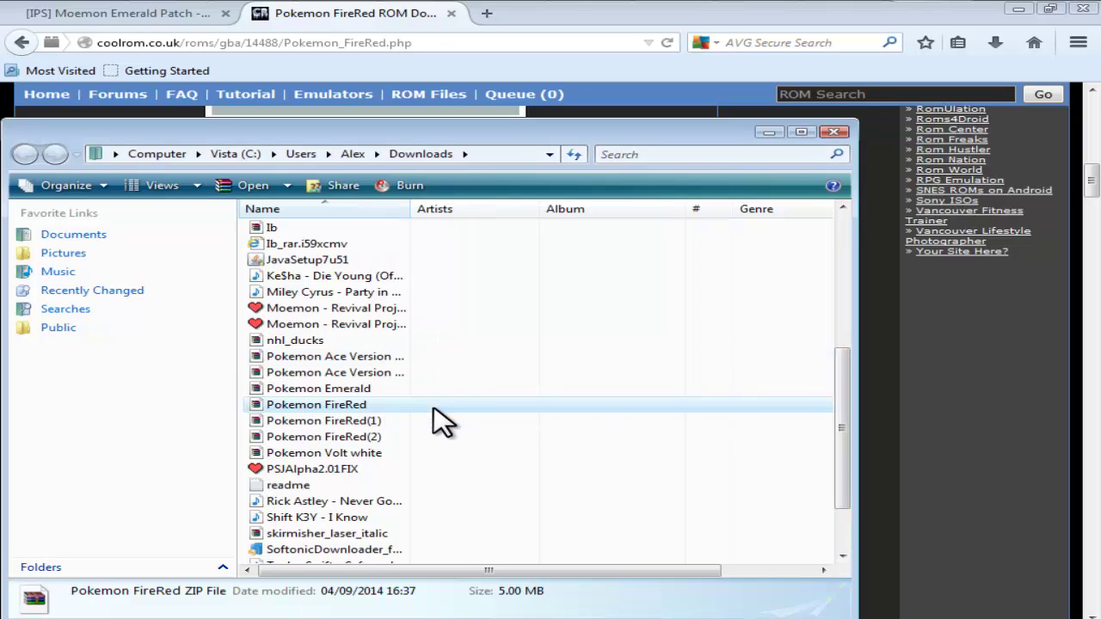
click(834, 132)
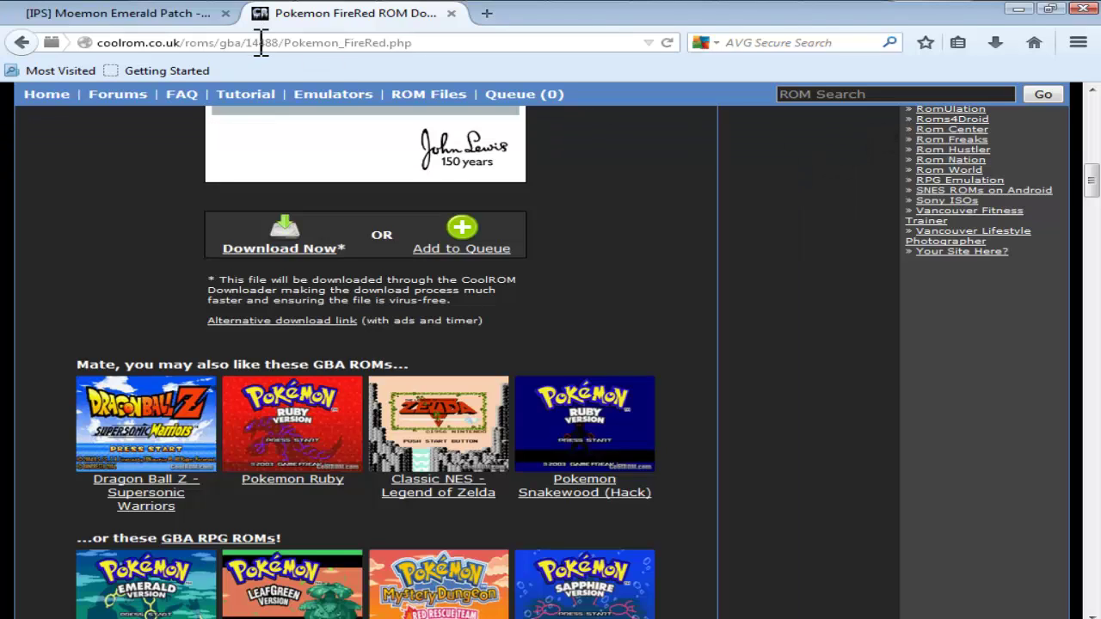
- Return to google.co.uk and search for "moemon firered"
click(157, 42)
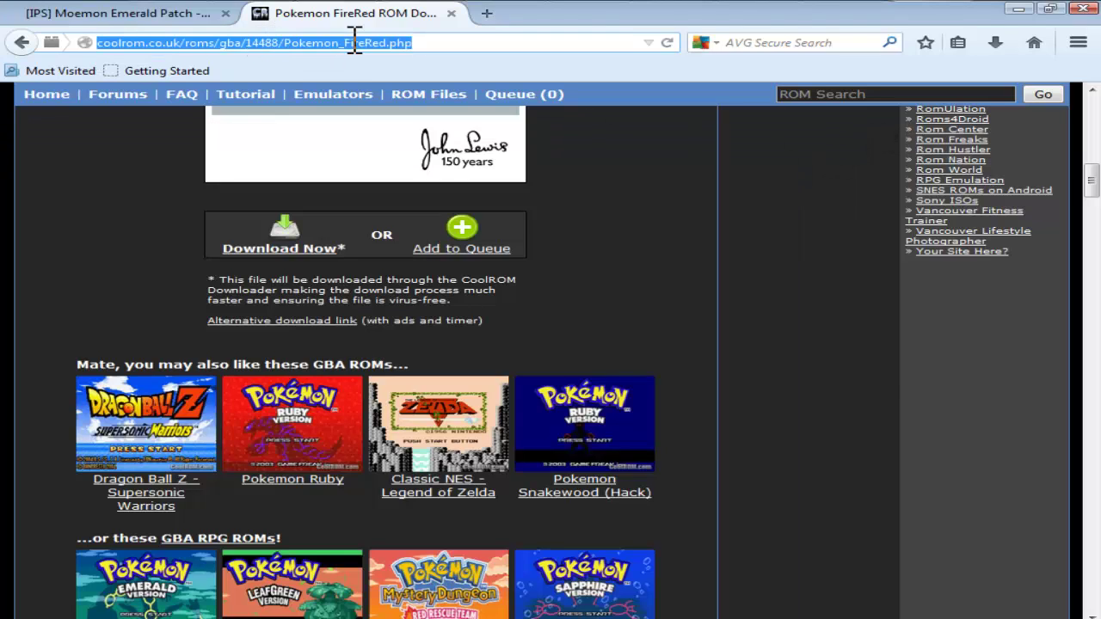
text(google.co.uk/)
key(Return)
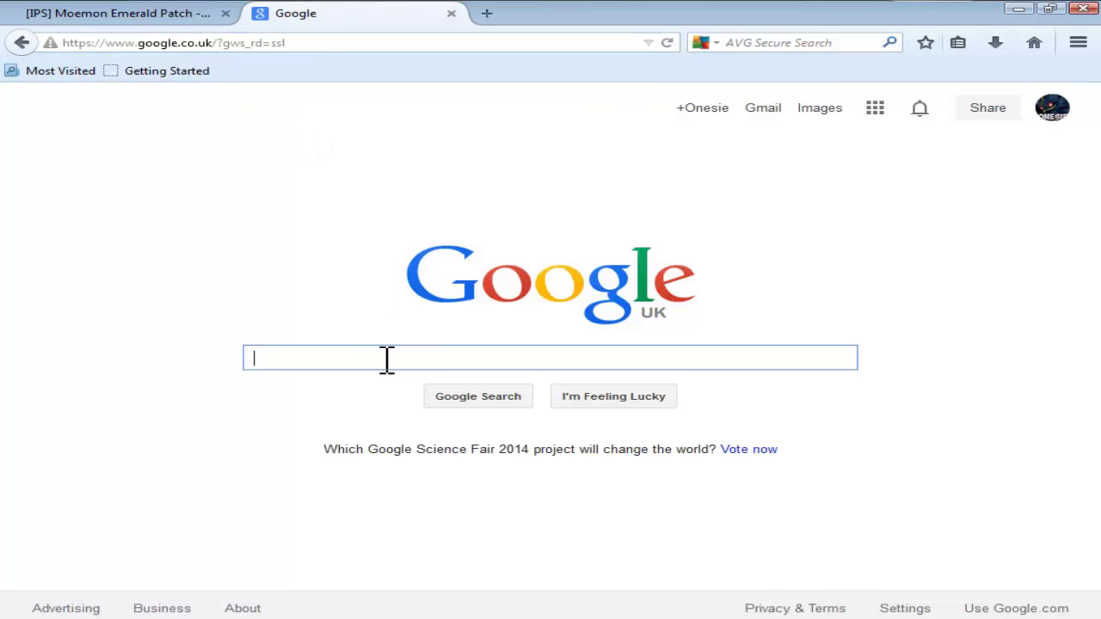
text(moemon)
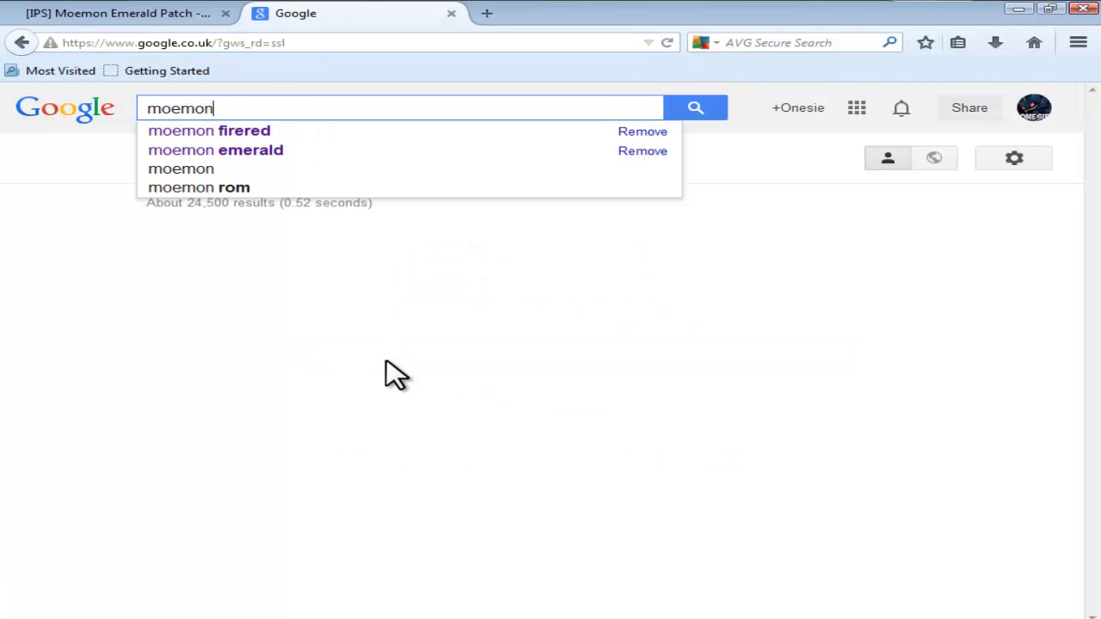
text( firered)
key(Return)
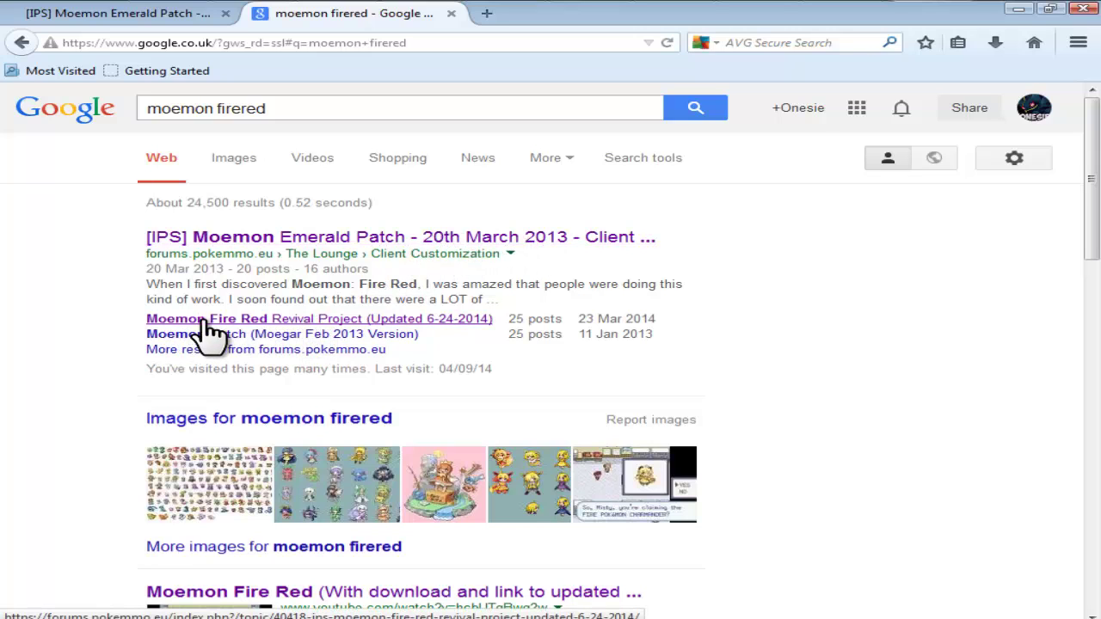
- Open the Moemon Fire Red Revival Project forum thread and find its installation instructions and patch download links
click(418, 322)
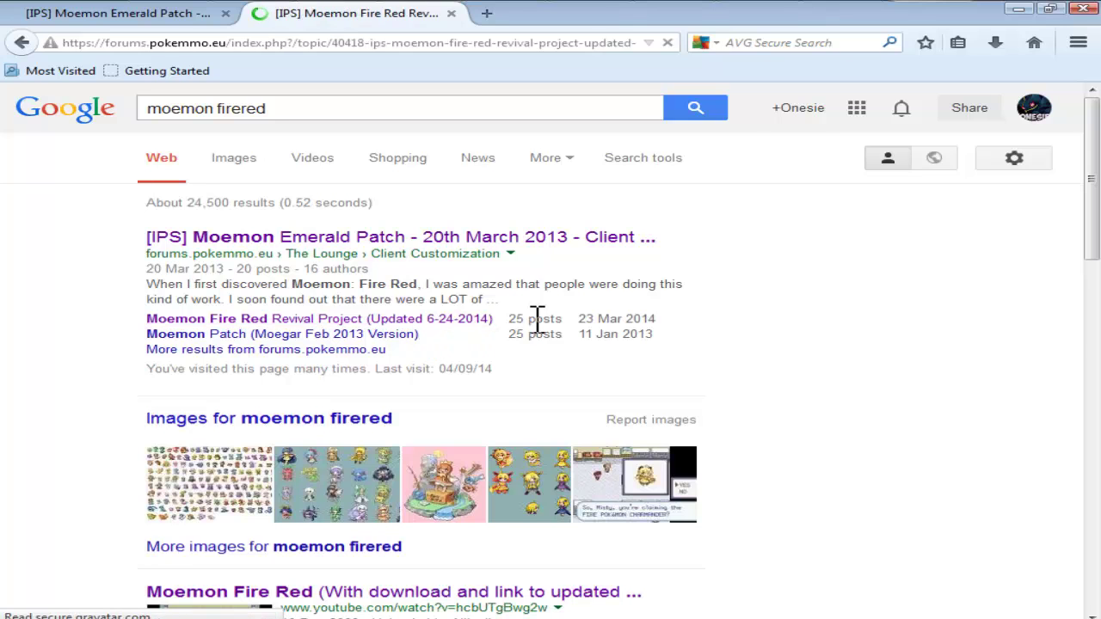
scroll(593, 361, down, 8)
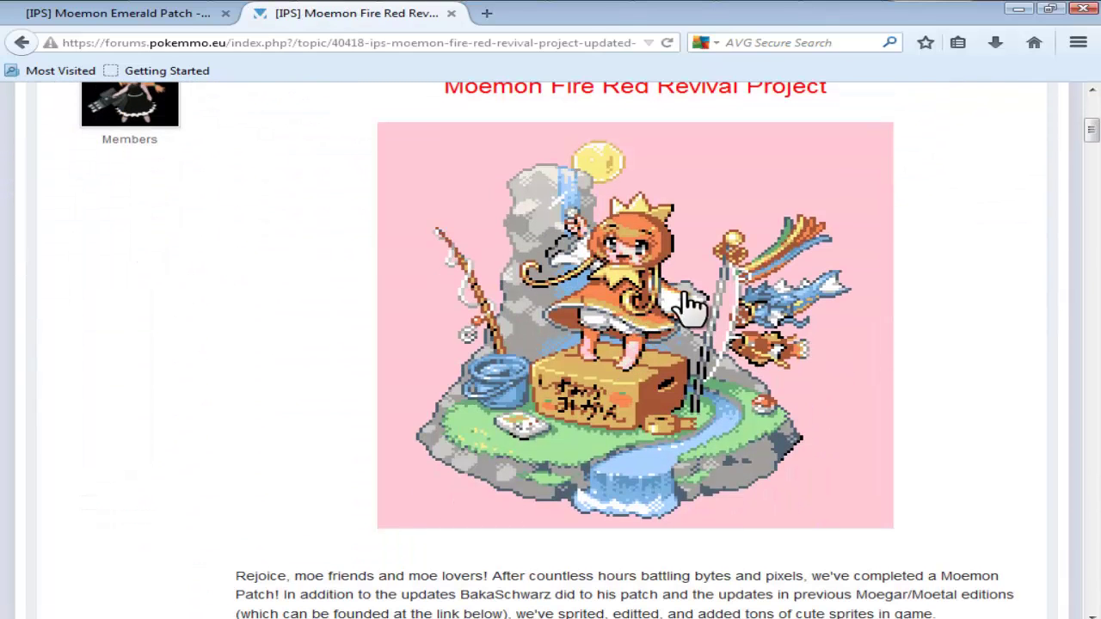
scroll(609, 291, up, 2)
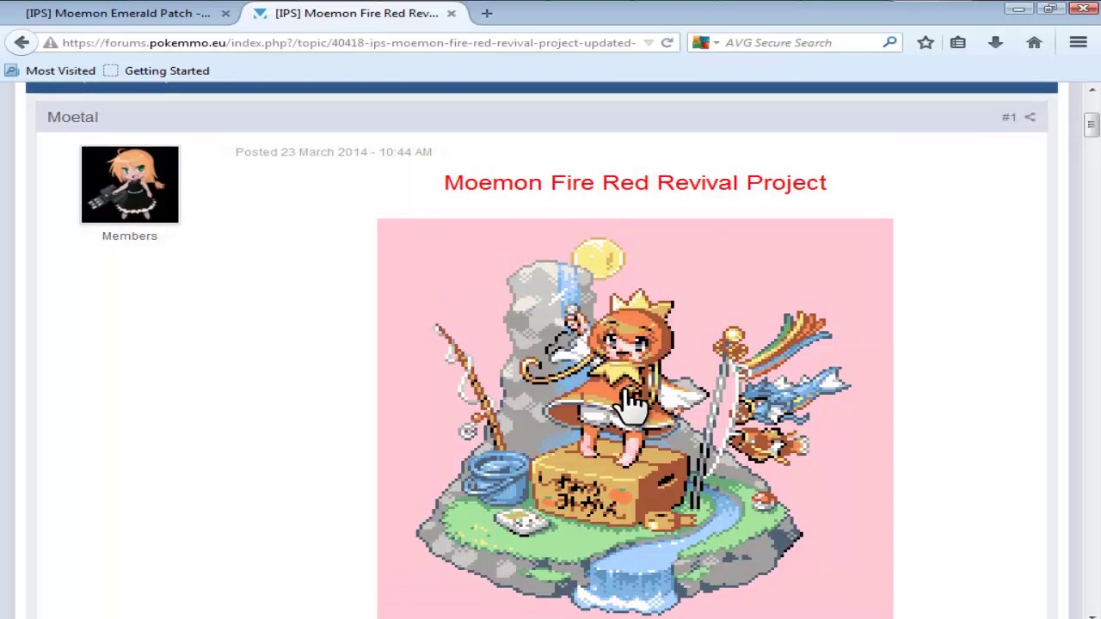
scroll(610, 289, down, 2)
scroll(634, 356, down, 8)
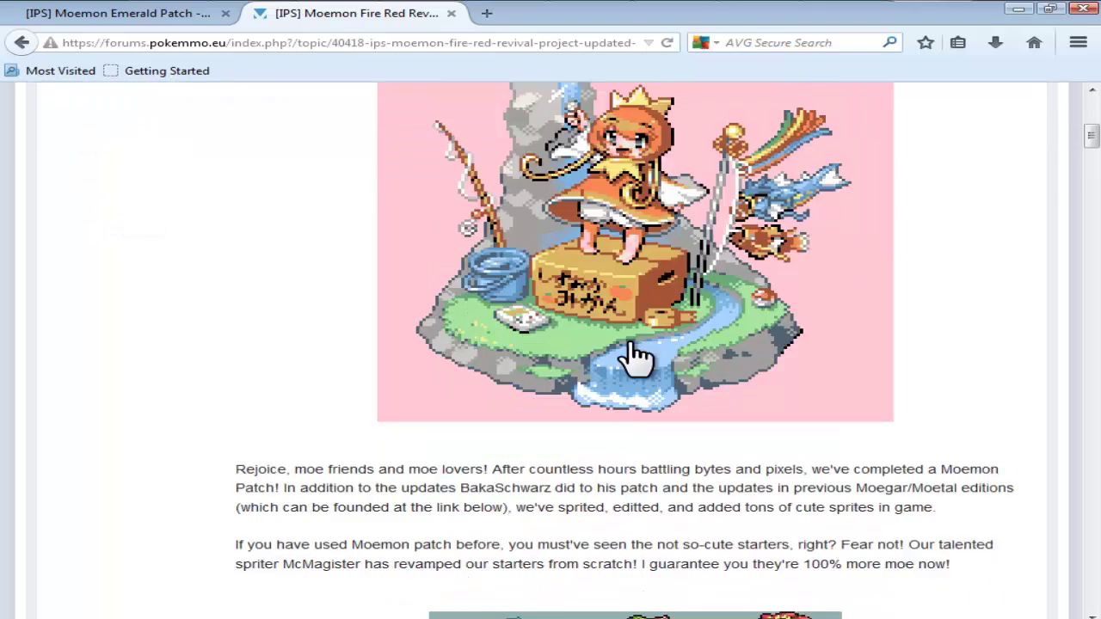
scroll(634, 356, down, 2)
scroll(868, 361, down, 20)
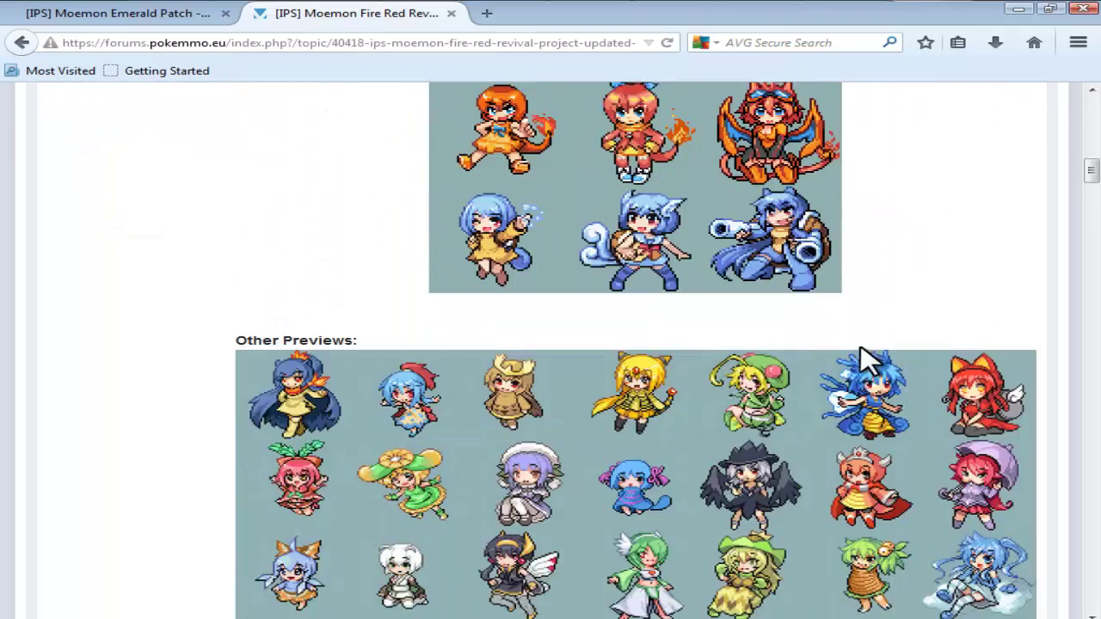
scroll(864, 361, down, 1)
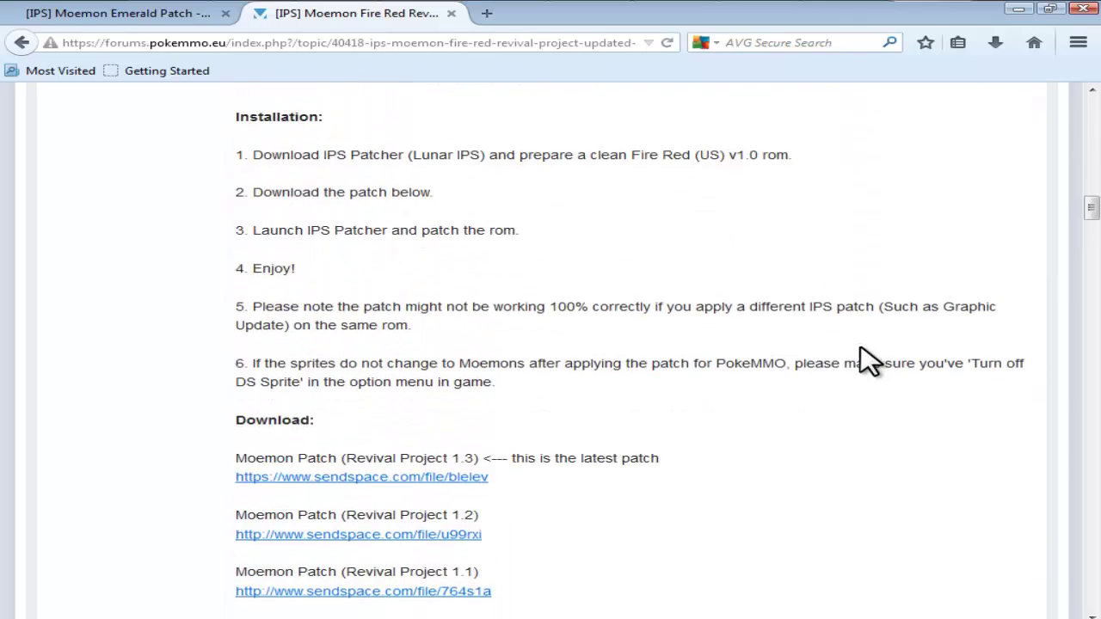
- Open the sendspace download page for the latest patch, Moemon Patch (Revival Project 1.3), from the forum thread's download list
scroll(869, 361, down, 2)
scroll(860, 361, up, 2)
scroll(860, 361, down, 9)
scroll(860, 352, up, 2)
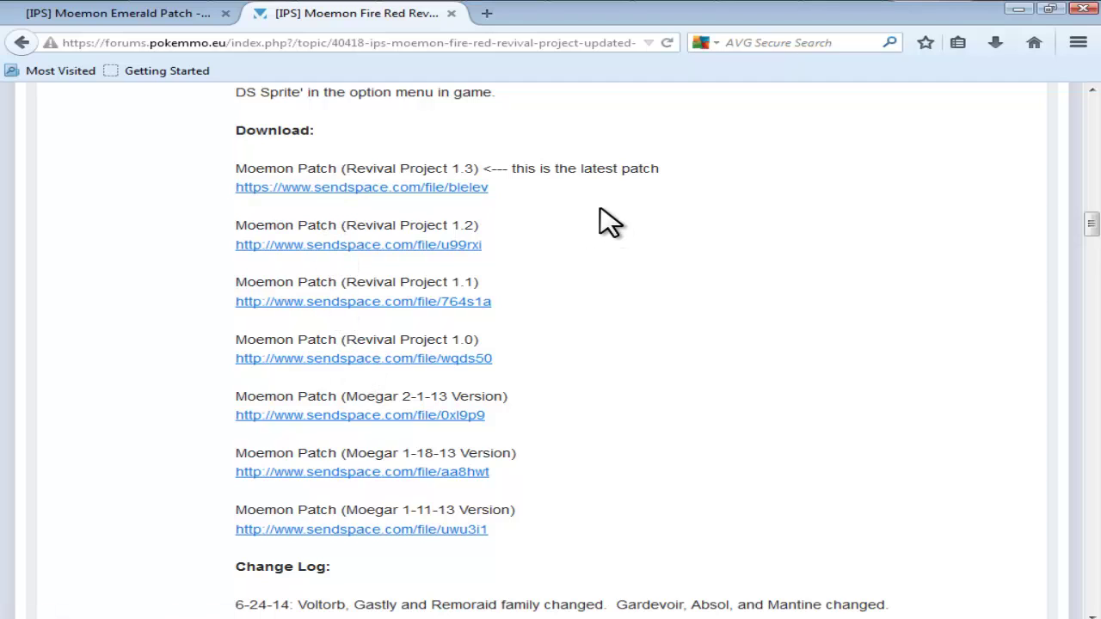
click(361, 188)
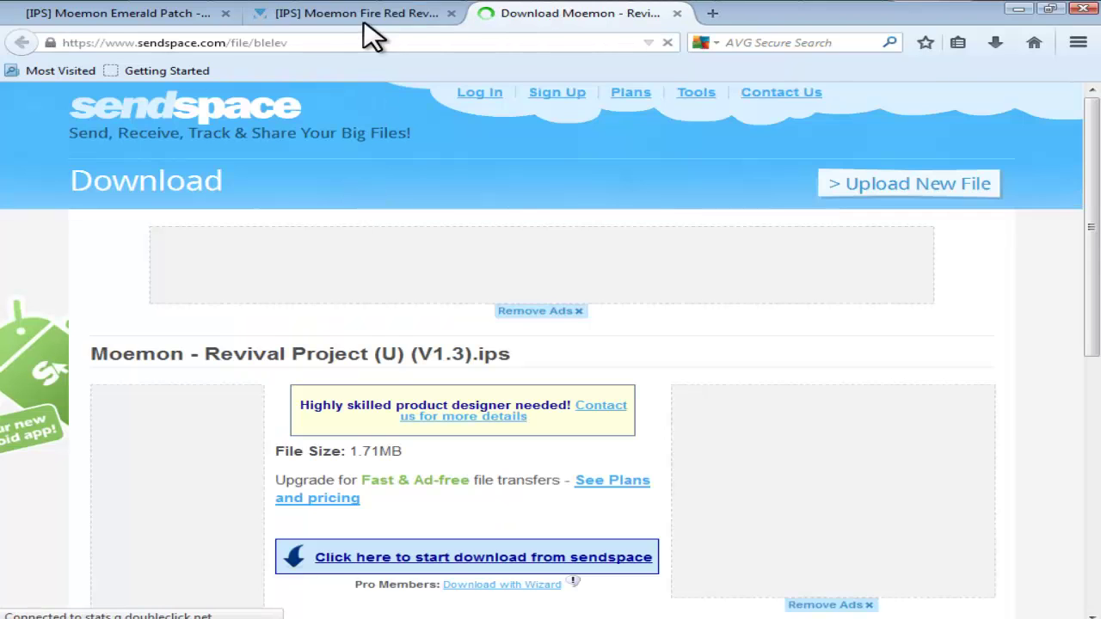
- Go back to the forum thread and highlight the note beside the Revival Project 1.3 patch, then clear the highlight
click(365, 16)
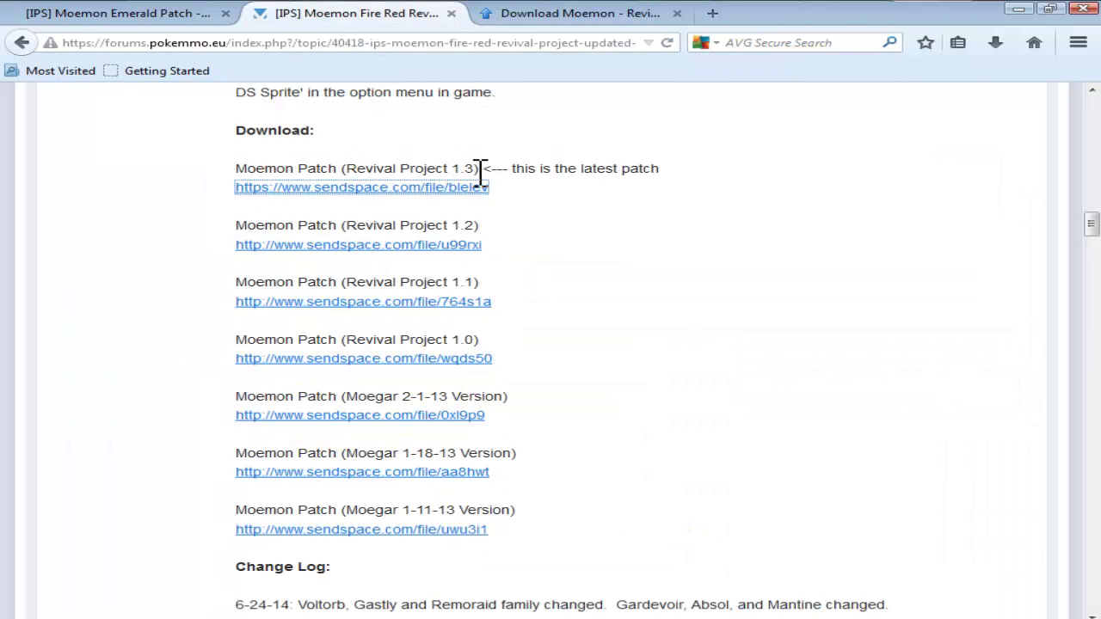
drag(492, 169, 656, 166)
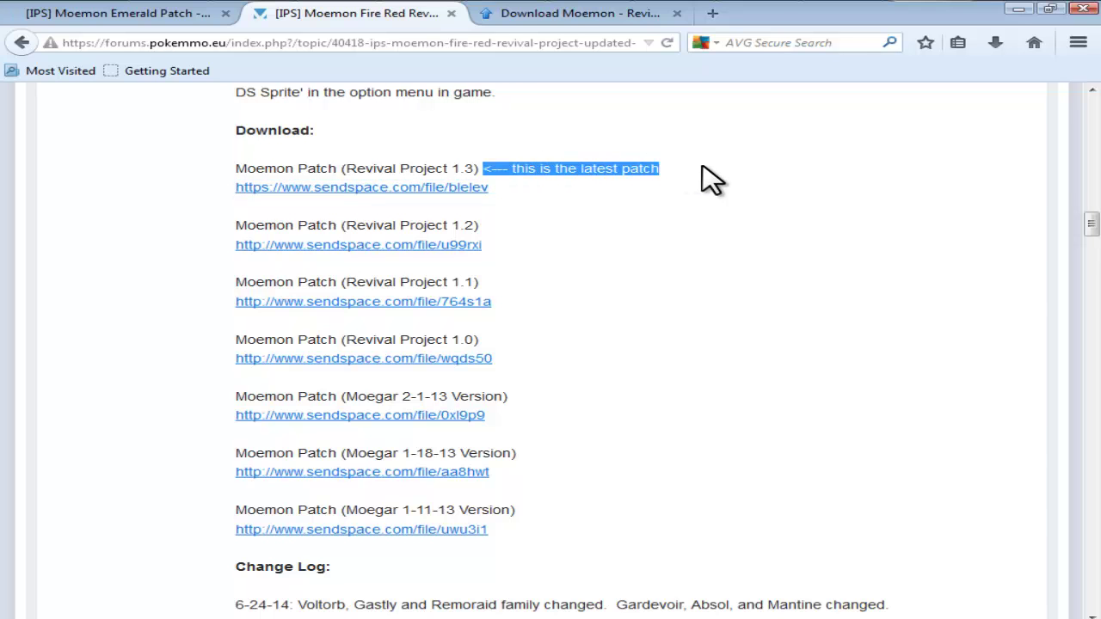
click(733, 175)
- Download and save "Moemon - Revival Project (U) (V1.3).ips" from its sendspace page, and close that page
click(623, 24)
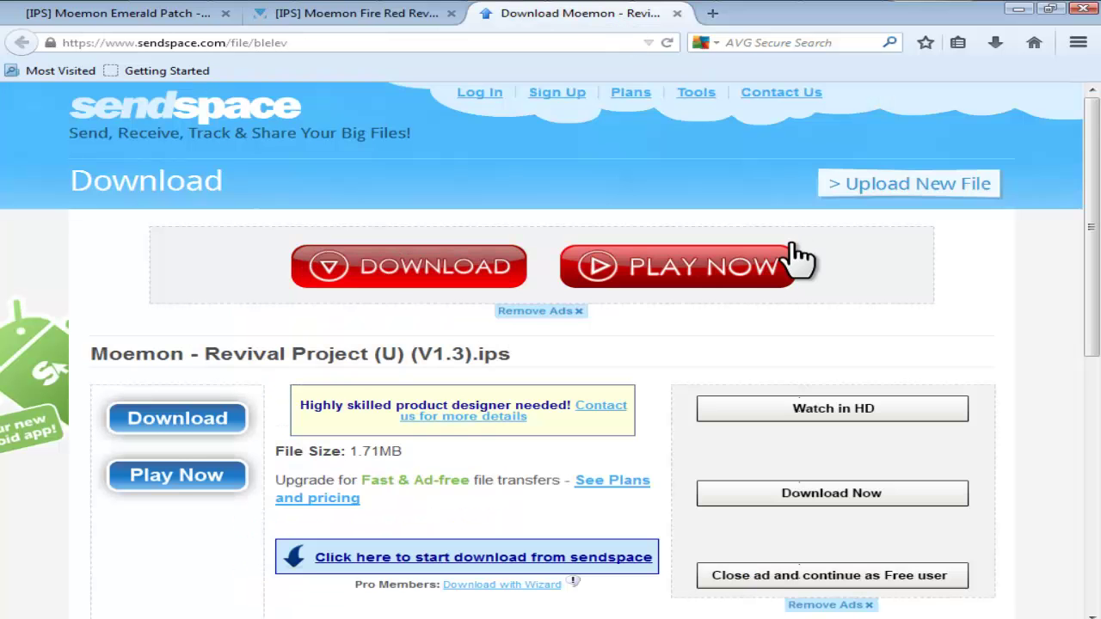
scroll(739, 266, down, 3)
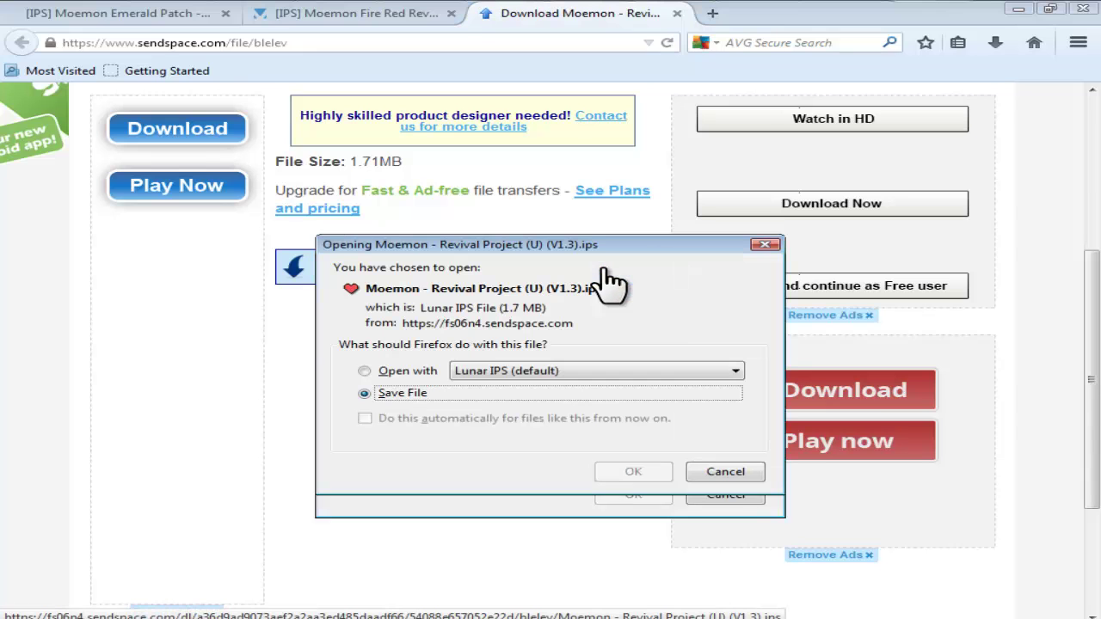
click(633, 473)
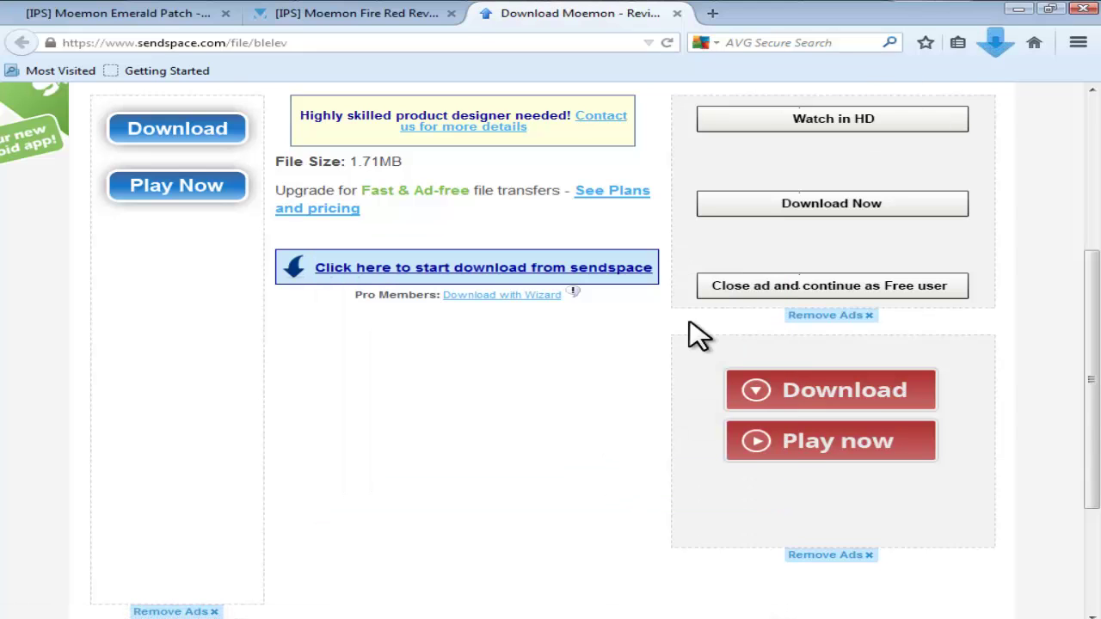
click(677, 14)
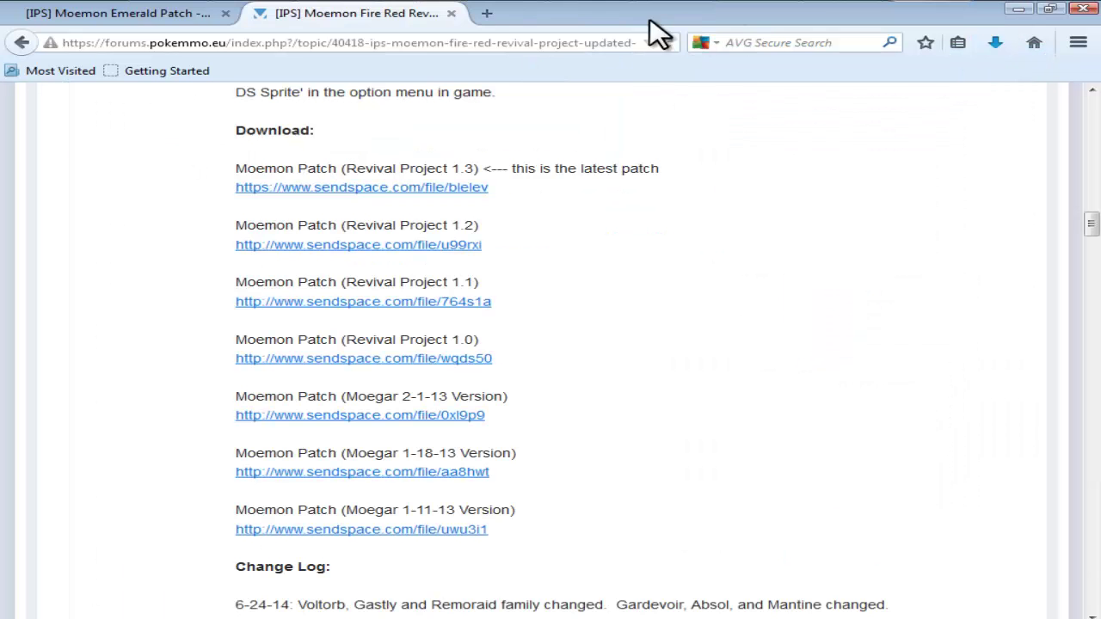
- Open google.co.uk in a new browser tab and search for "lunarips"
click(487, 14)
text(google.co.uk/)
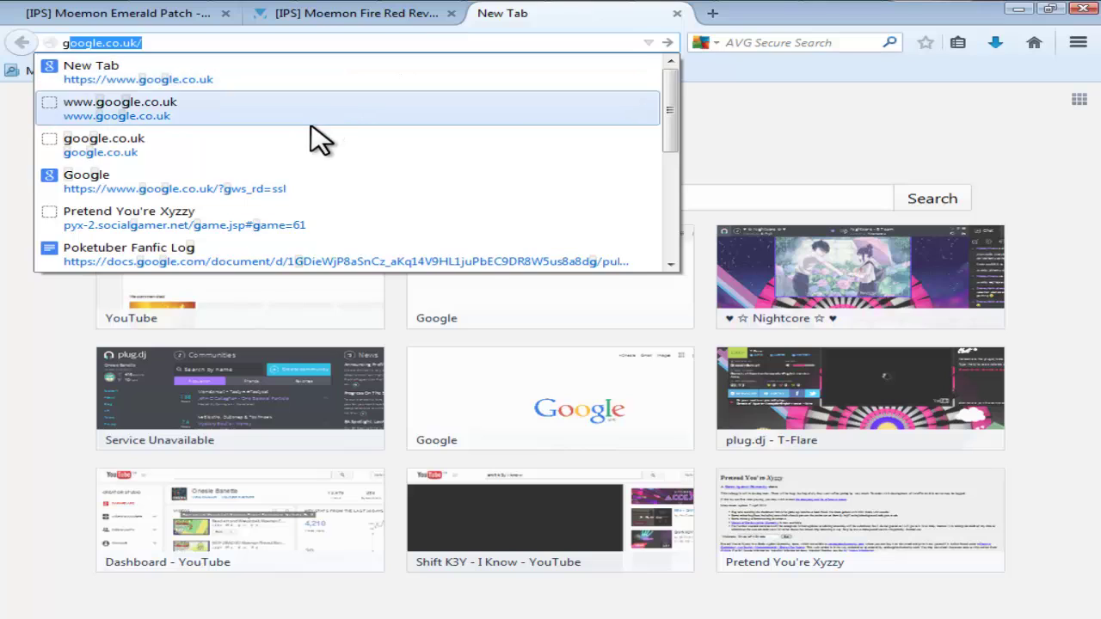
click(344, 116)
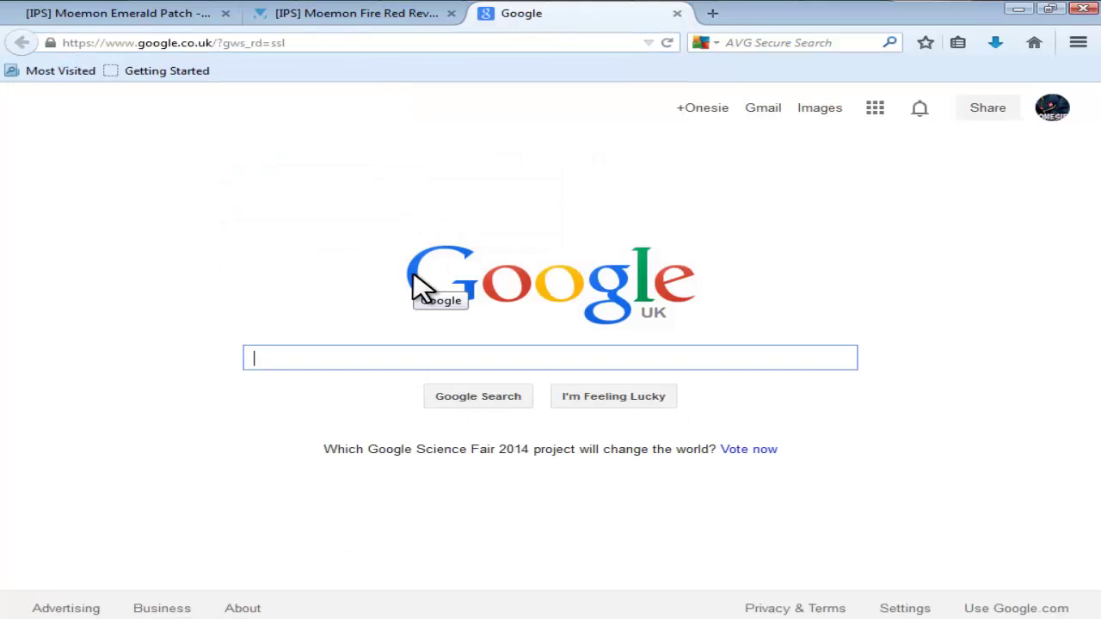
text(lunarips)
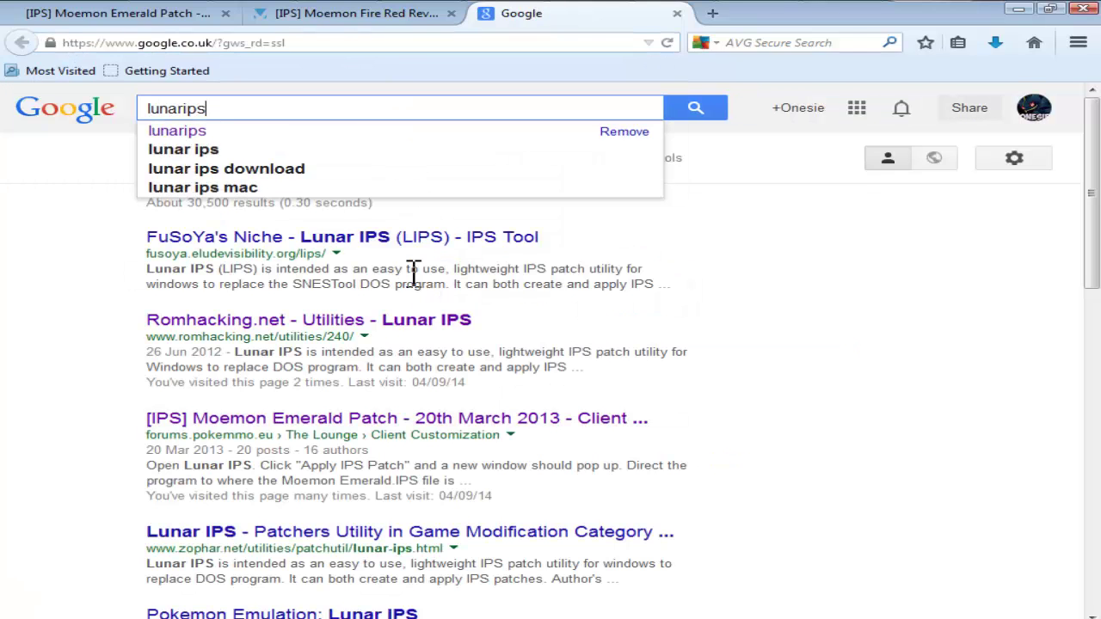
key(Return)
- Open the Romhacking.net Lunar IPS utility page from the search results and download the Lunar IPS archive
click(335, 323)
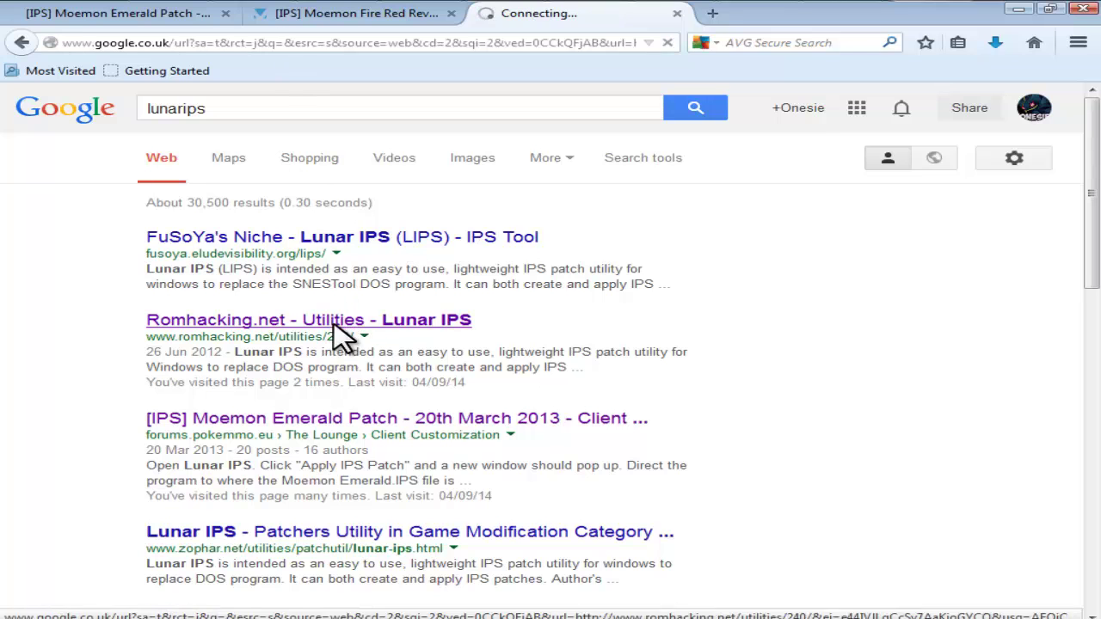
click(22, 42)
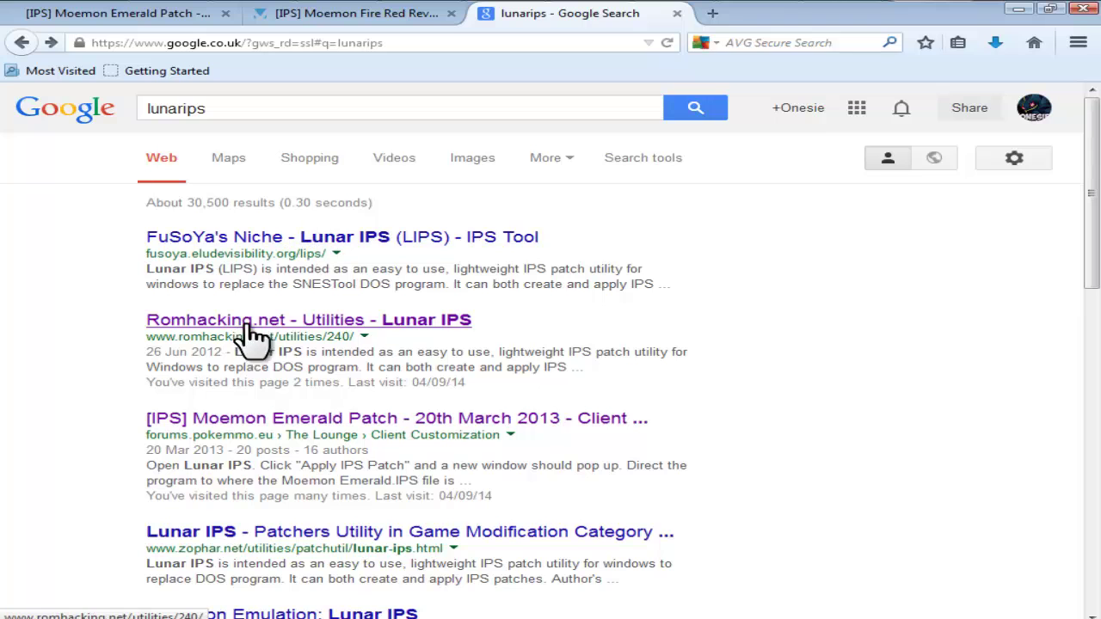
click(315, 330)
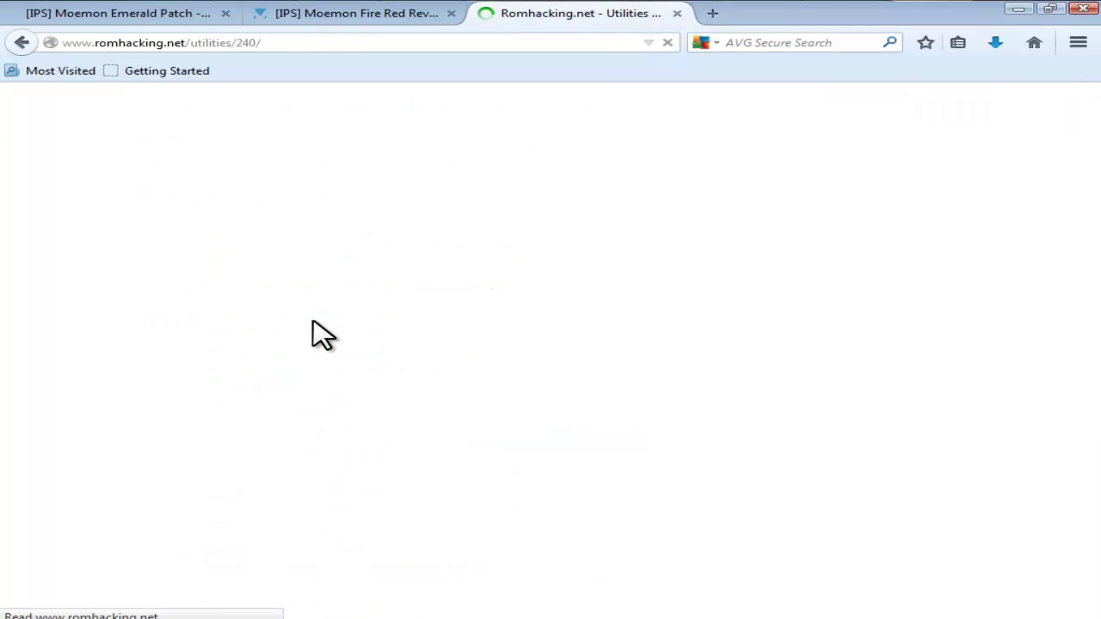
scroll(622, 354, down, 3)
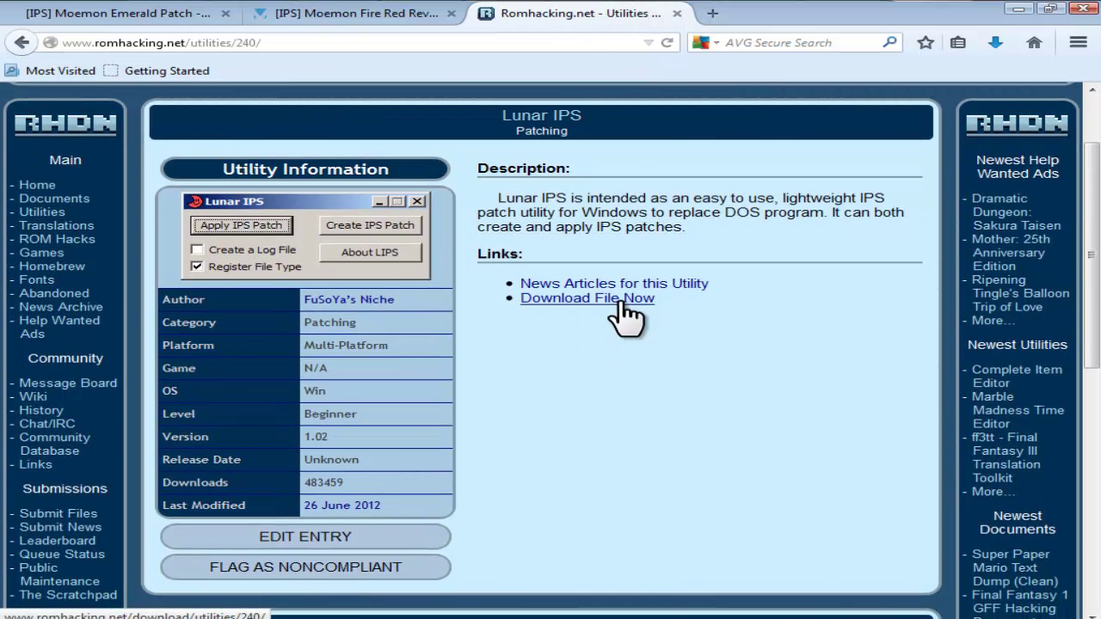
click(630, 299)
click(626, 470)
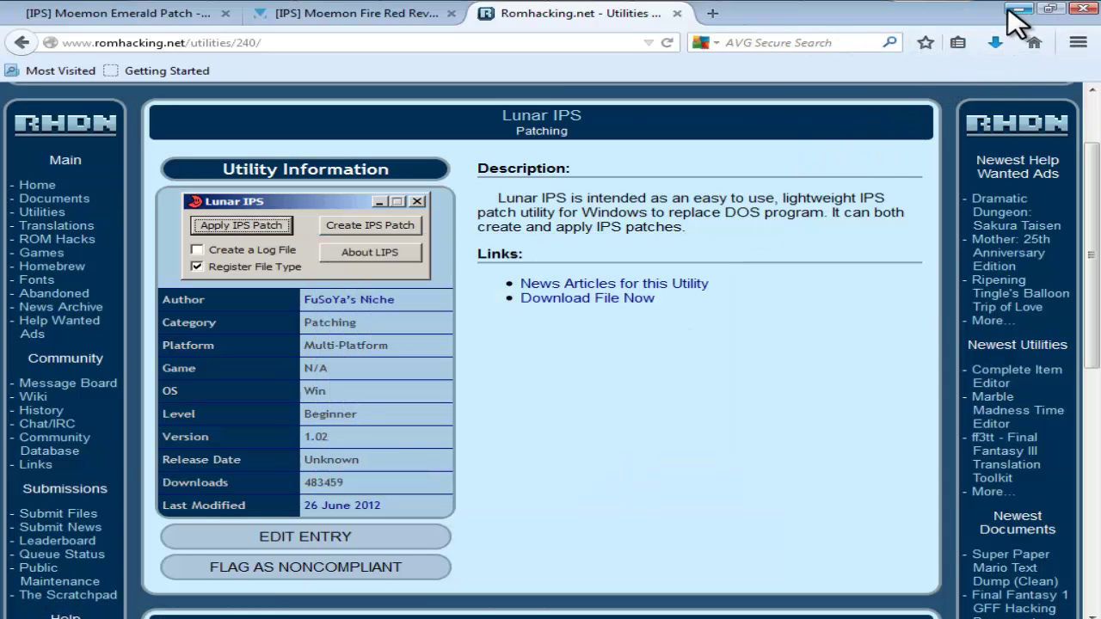
- Show the downloaded Moemon Revival Project (V1.3)(2) patch in its folder and open it with Lunar IPS
click(991, 44)
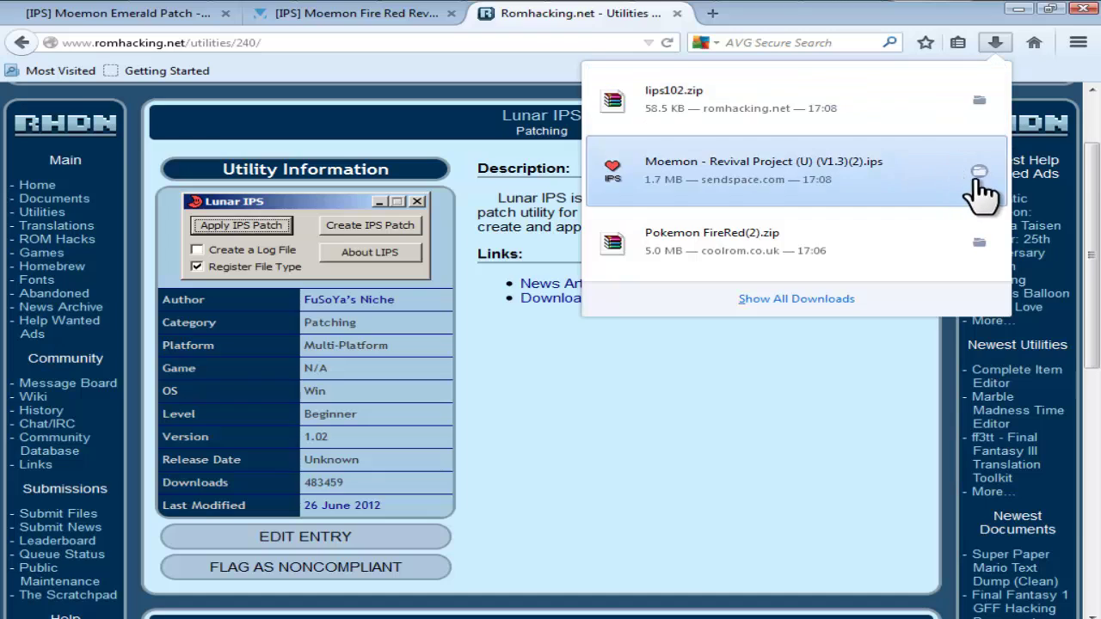
click(979, 171)
scroll(446, 490, down, 2)
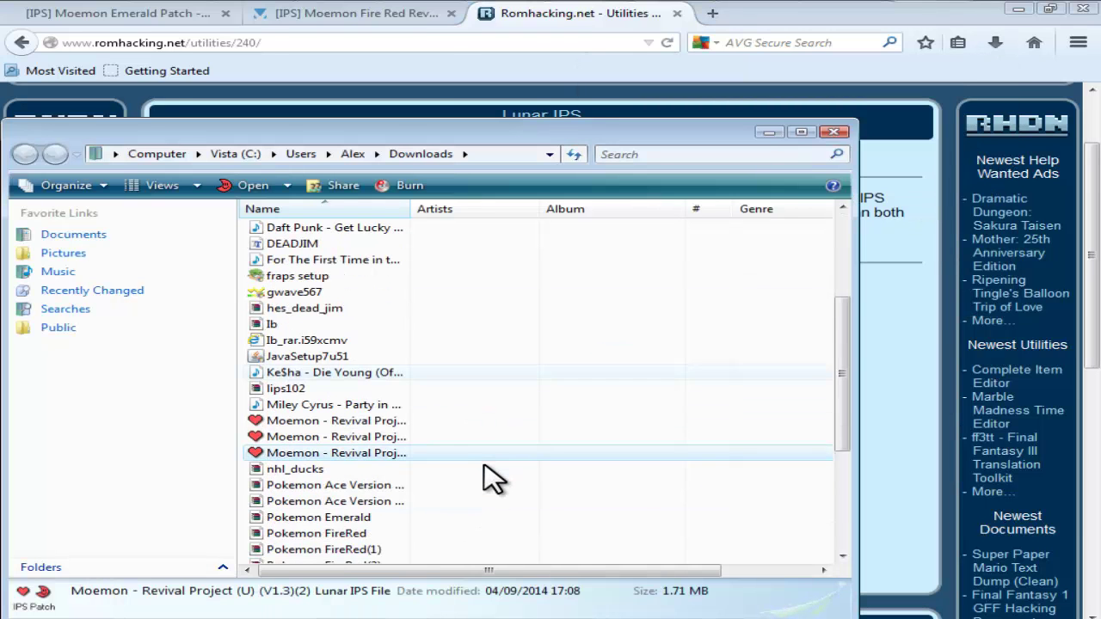
double_click(409, 455)
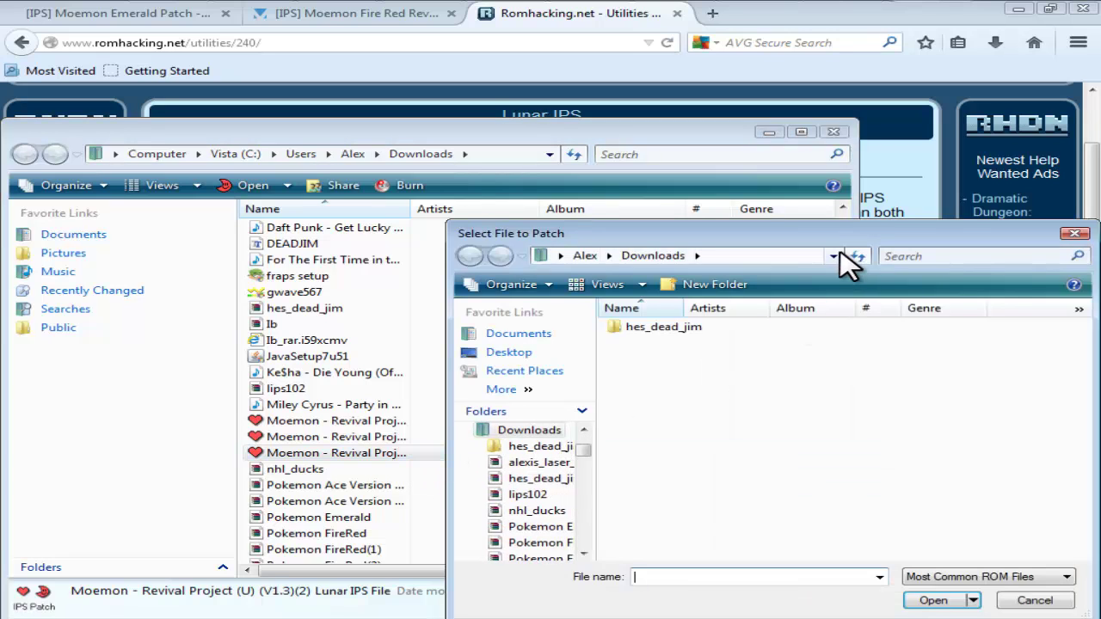
- Browse to the Pokemon Firered folder on the desktop when selecting the file to patch
drag(829, 247, 602, 210)
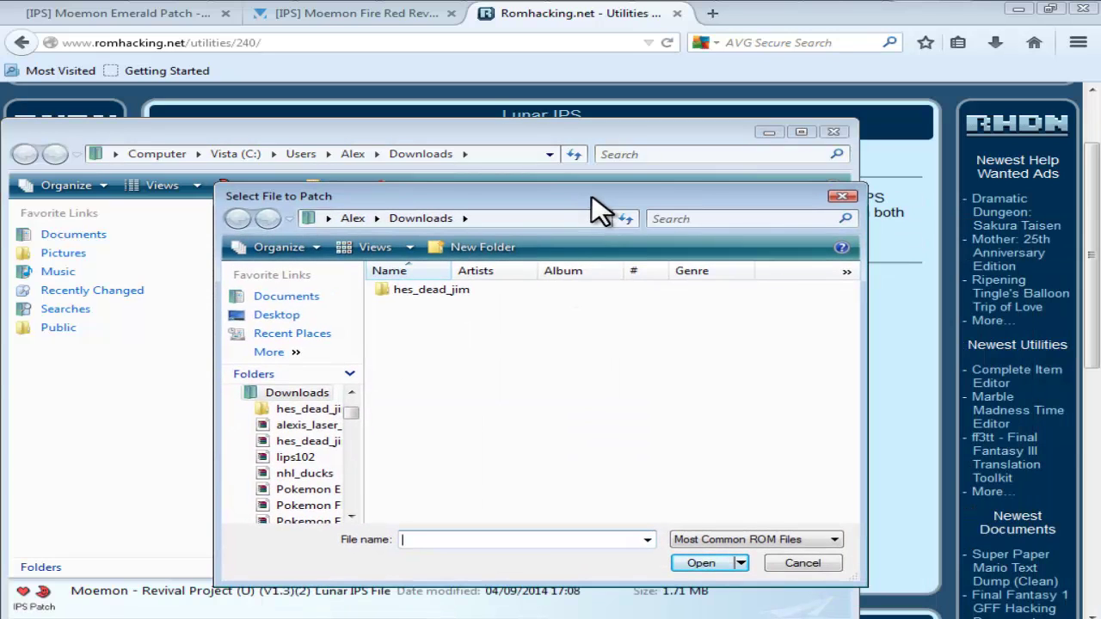
mouse_move(354, 411)
mouse_down()
mouse_move(353, 435)
mouse_move(353, 405)
mouse_up()
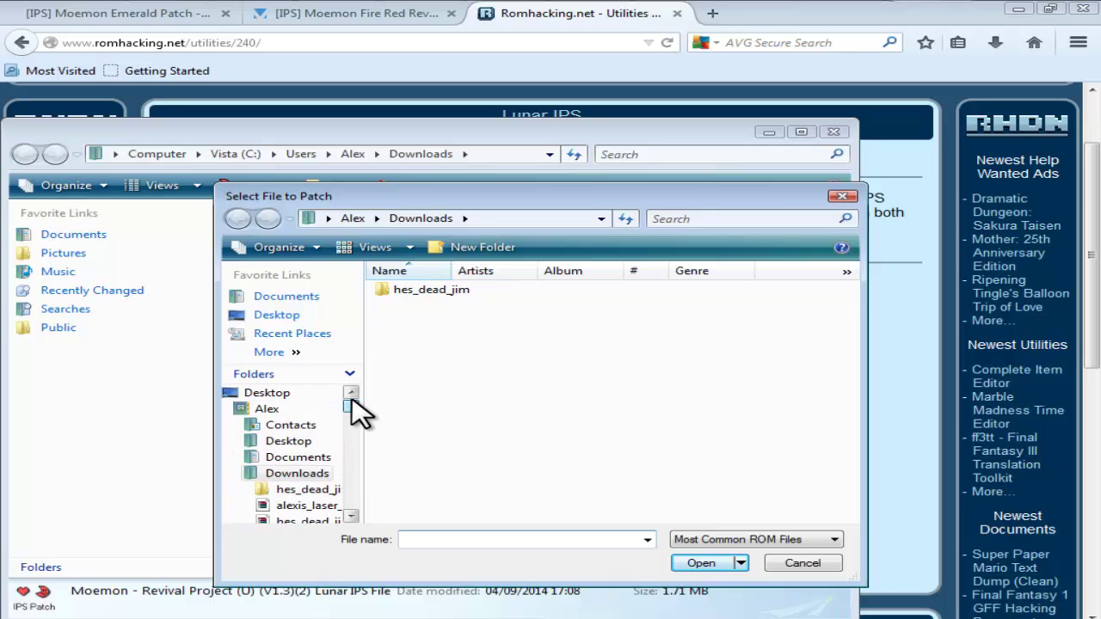
click(282, 393)
scroll(491, 455, down, 4)
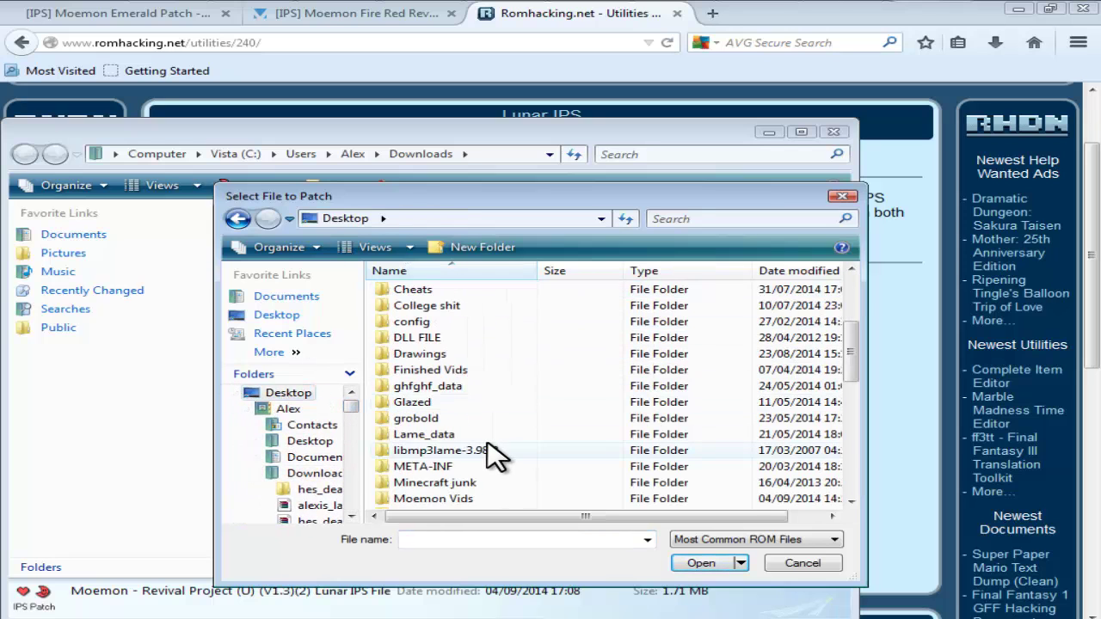
click(465, 500)
double_click(464, 501)
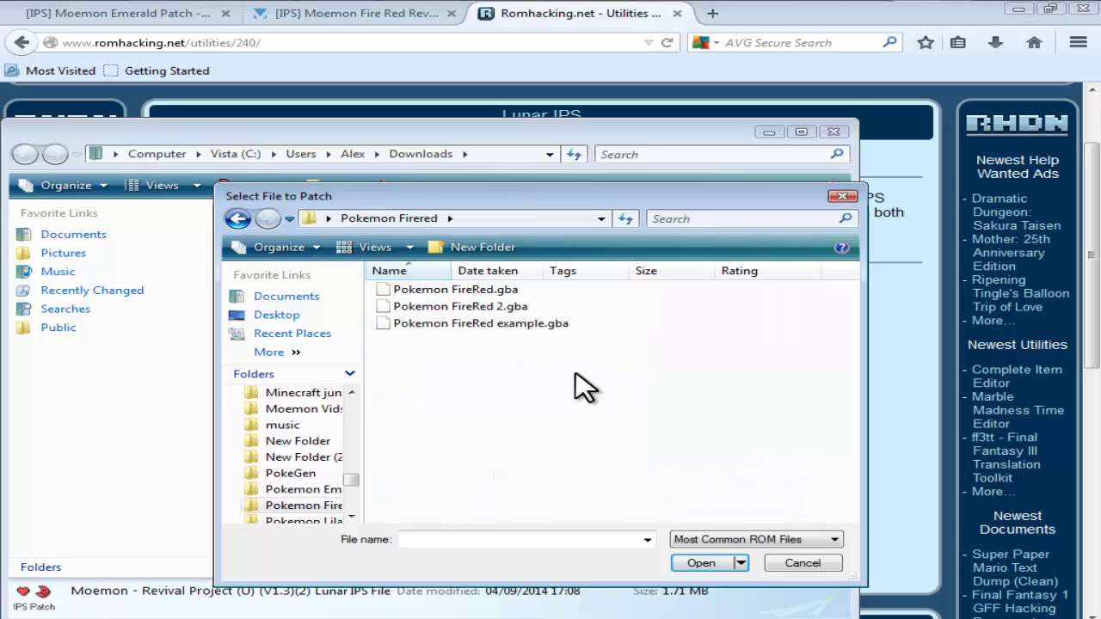
- Make a backup copy of "Pokemon FireRed example.gba" in the Pokemon Firered folder
click(489, 324)
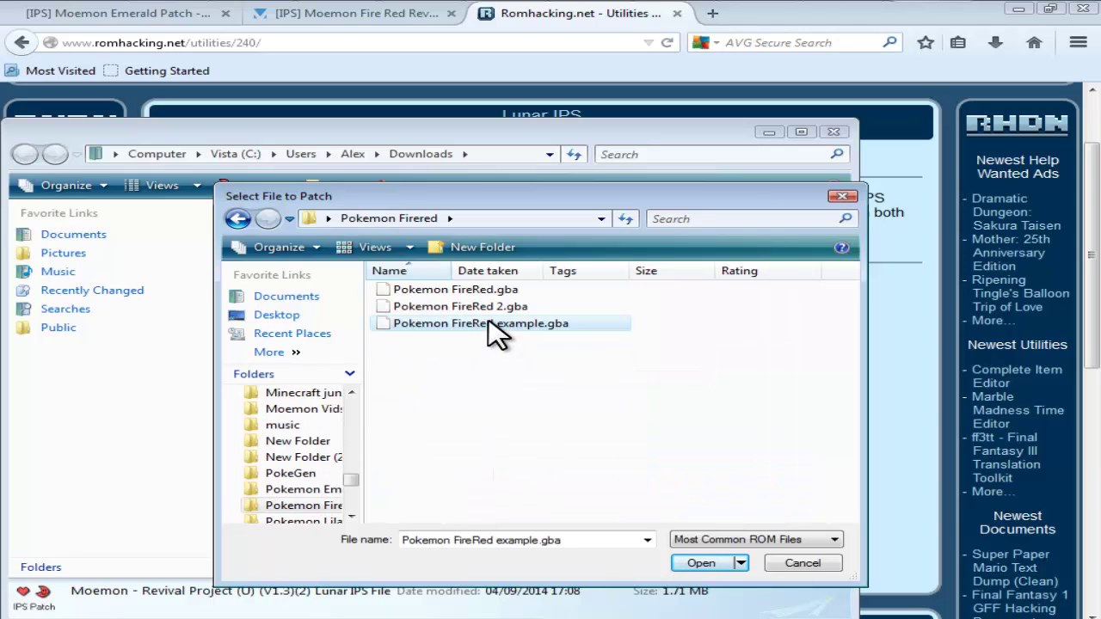
right_click(494, 326)
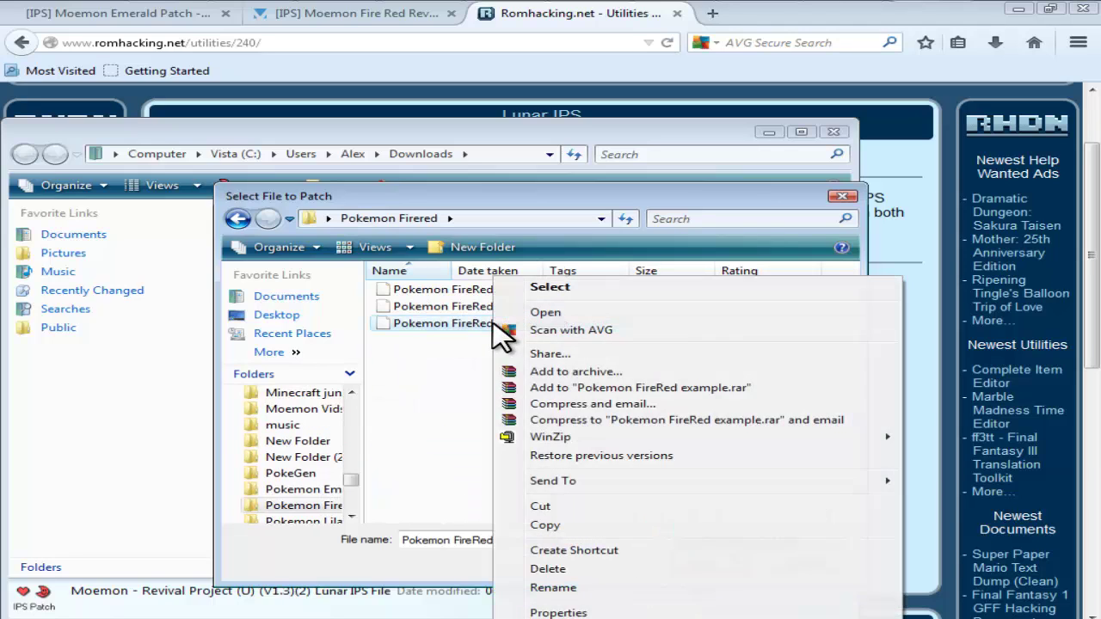
click(588, 522)
right_click(507, 417)
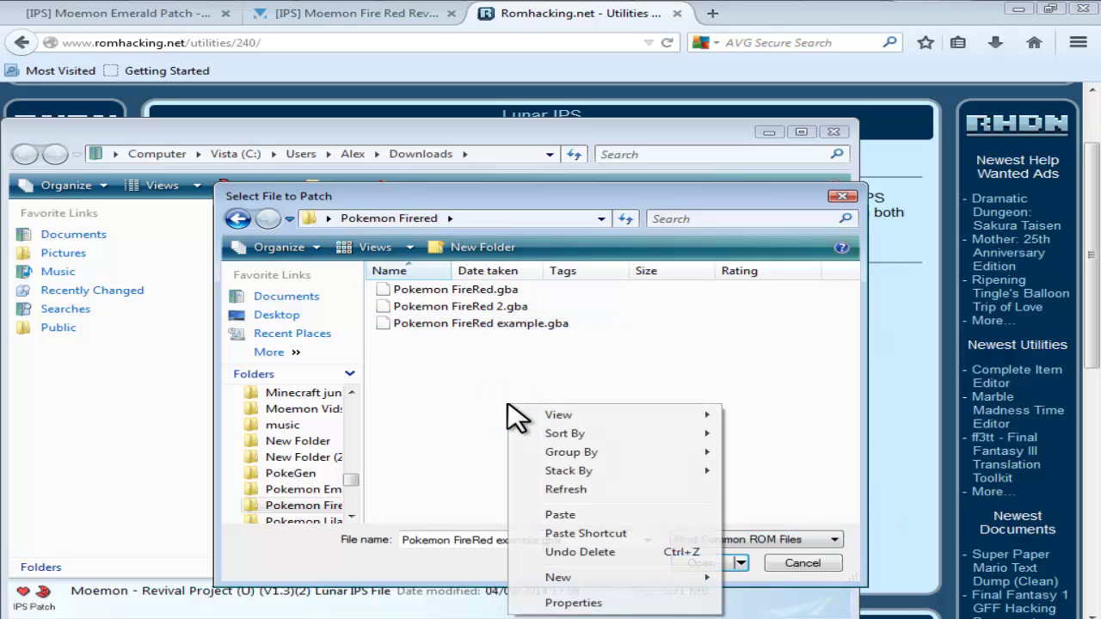
click(584, 515)
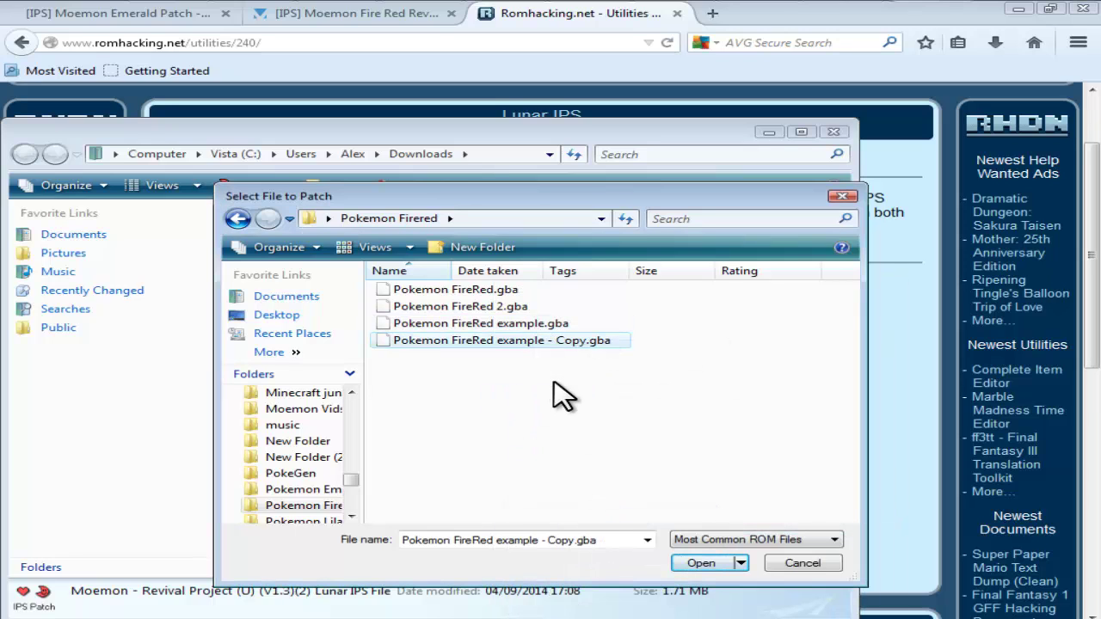
- Apply the Moemon patch to the original "Pokemon FireRed example.gba" and dismiss the completion message
click(515, 324)
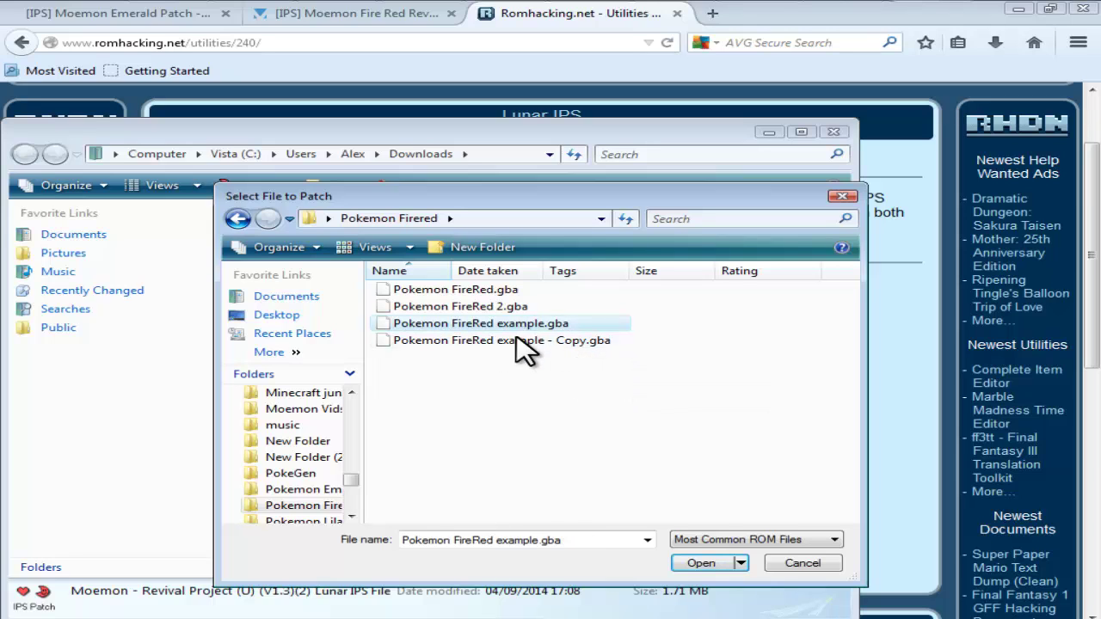
click(701, 564)
click(618, 368)
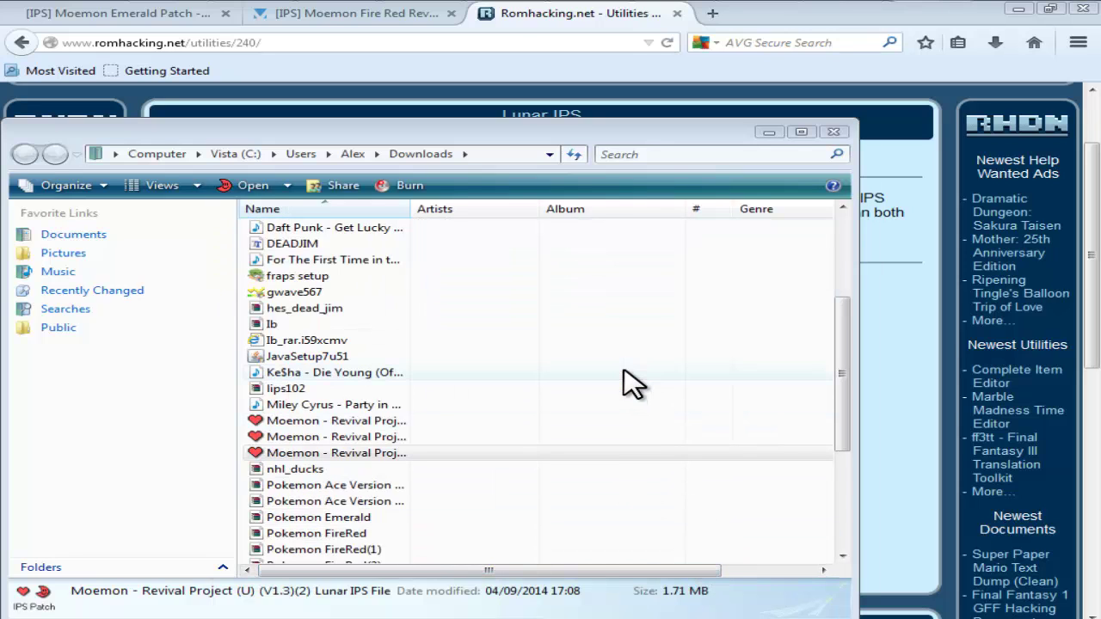
- Minimize the browser, launch VisualBoyAdvance from the desktop, and load "Pokemon FireRed example.gba" from the Pokemon Firered folder
click(1015, 30)
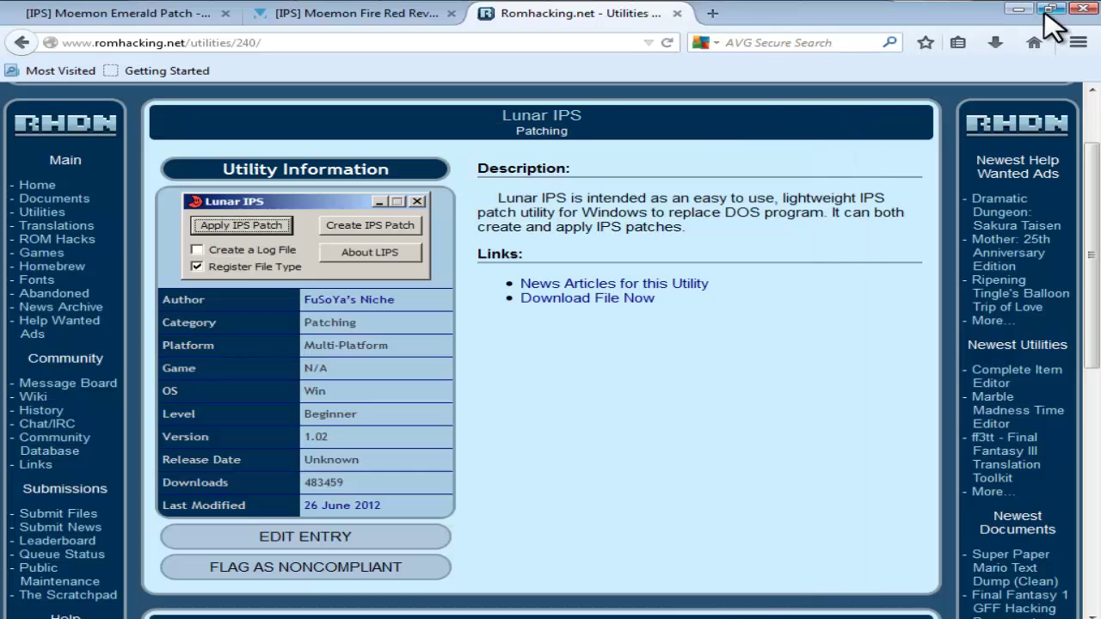
click(1011, 9)
double_click(889, 481)
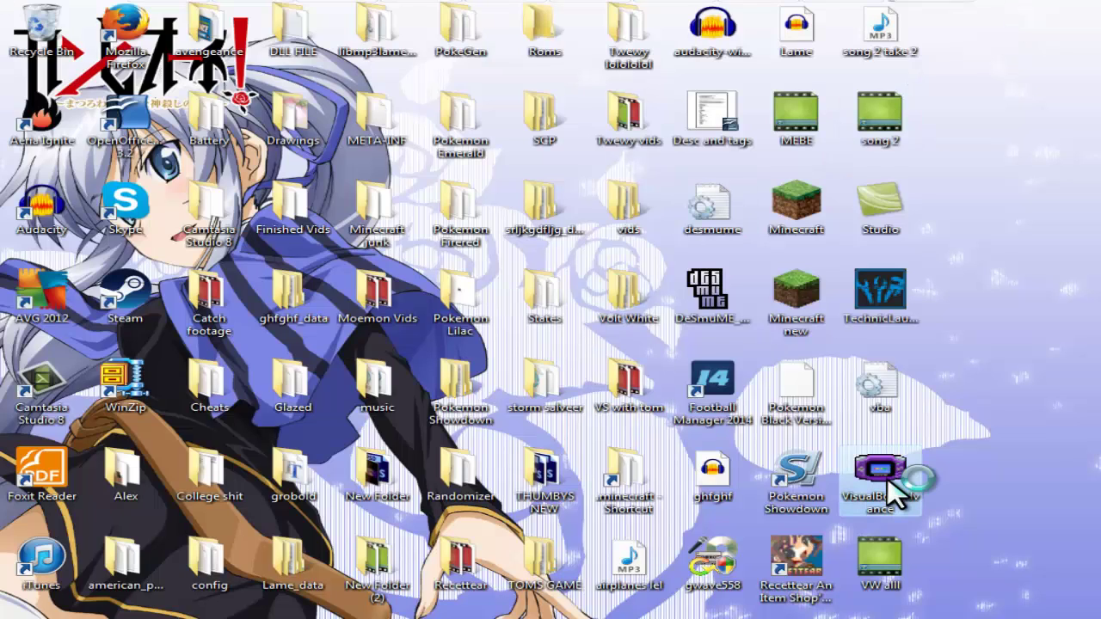
click(26, 32)
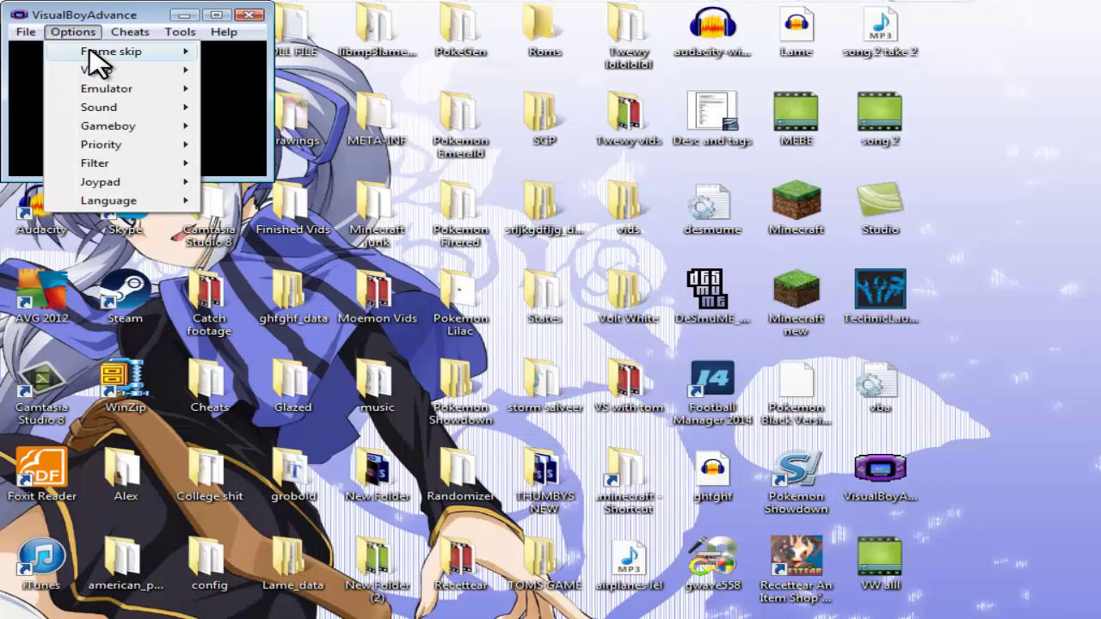
click(43, 50)
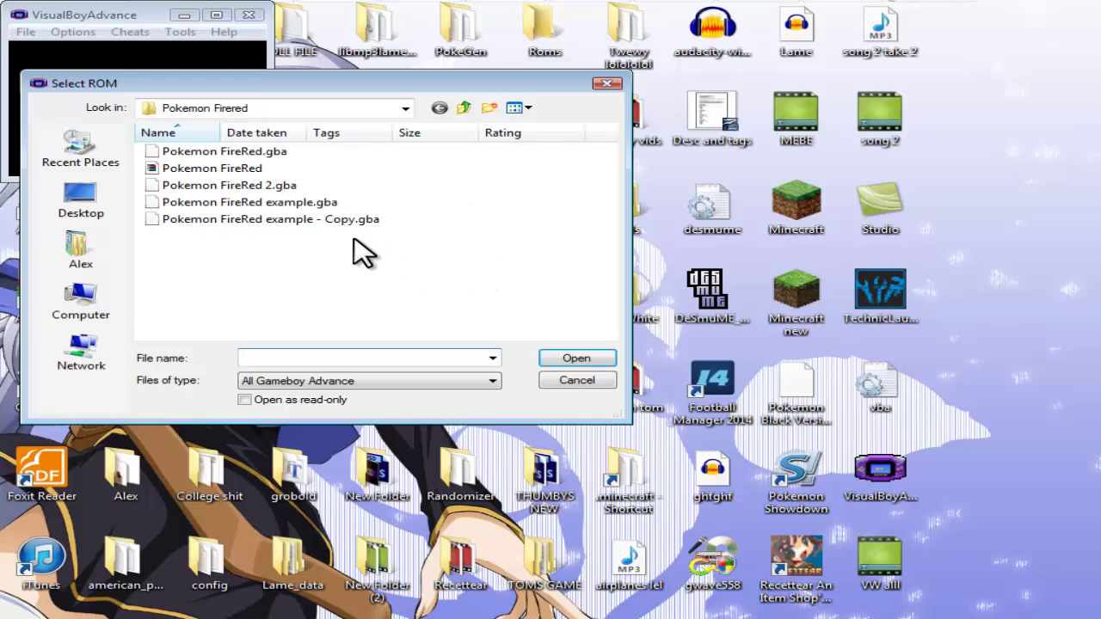
click(260, 203)
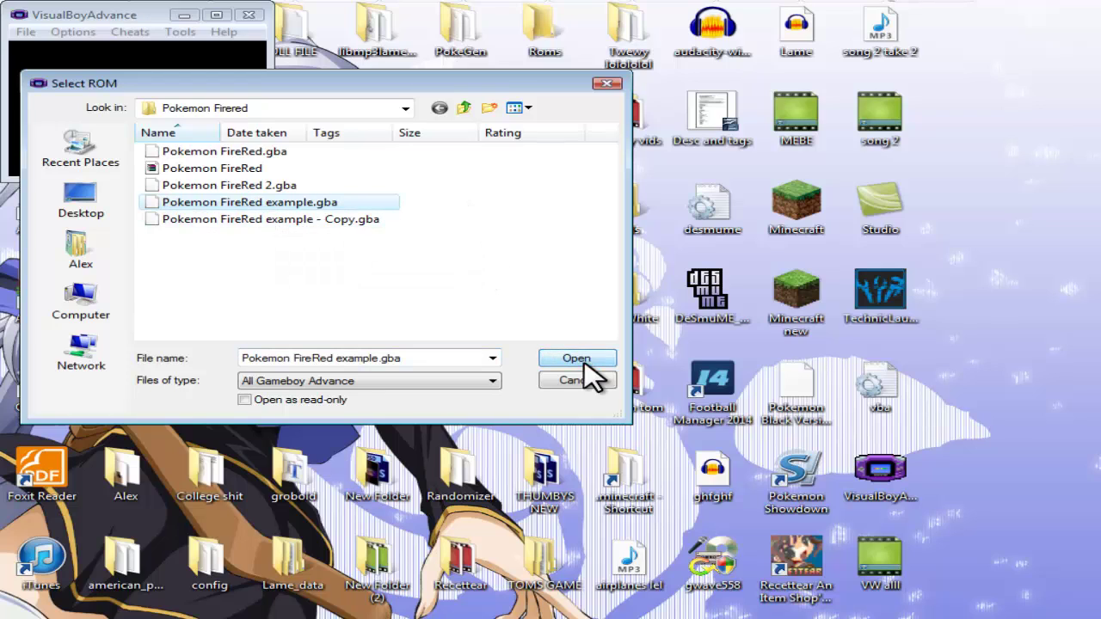
click(576, 360)
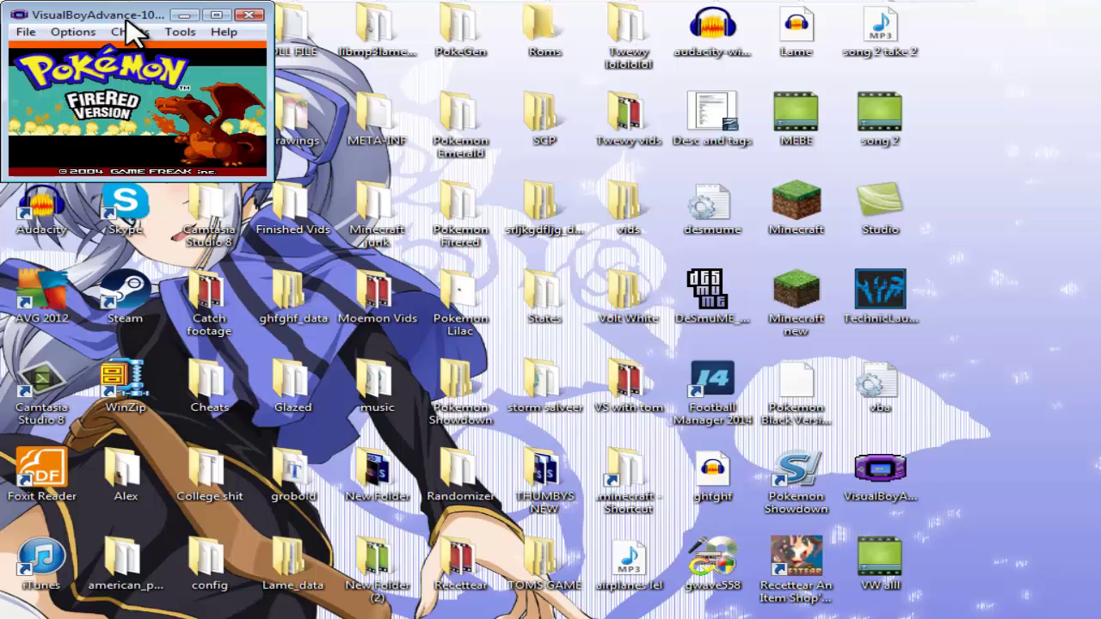
- Start the patched FireRed game, advance to the professor's intro, view it in a maximized emulator window, and close the emulator
key(Return)
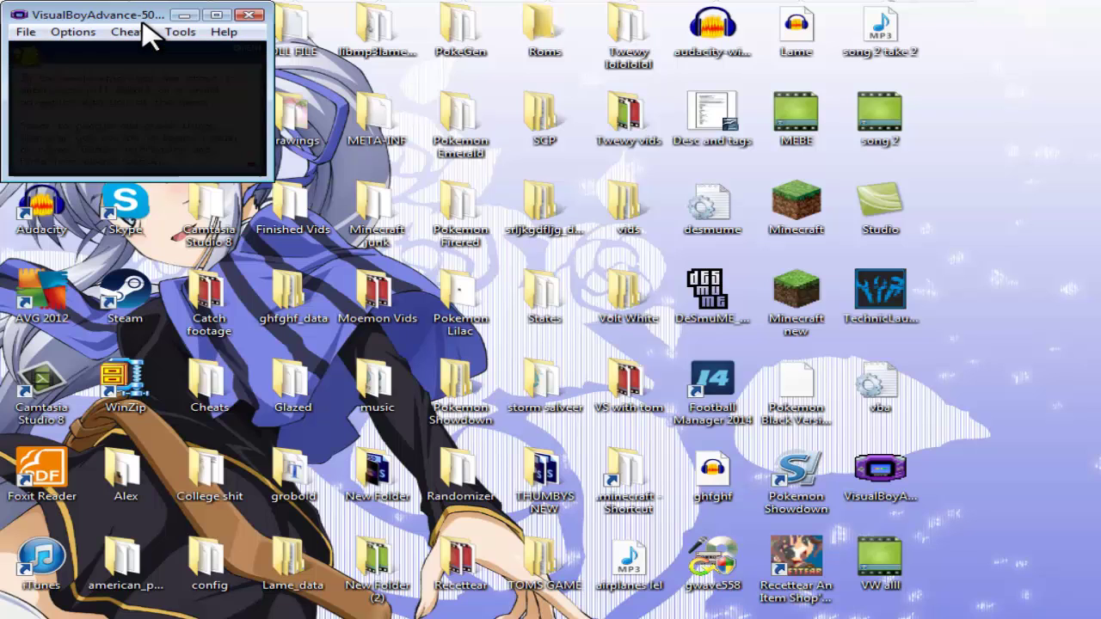
key(Return)
key(Return)
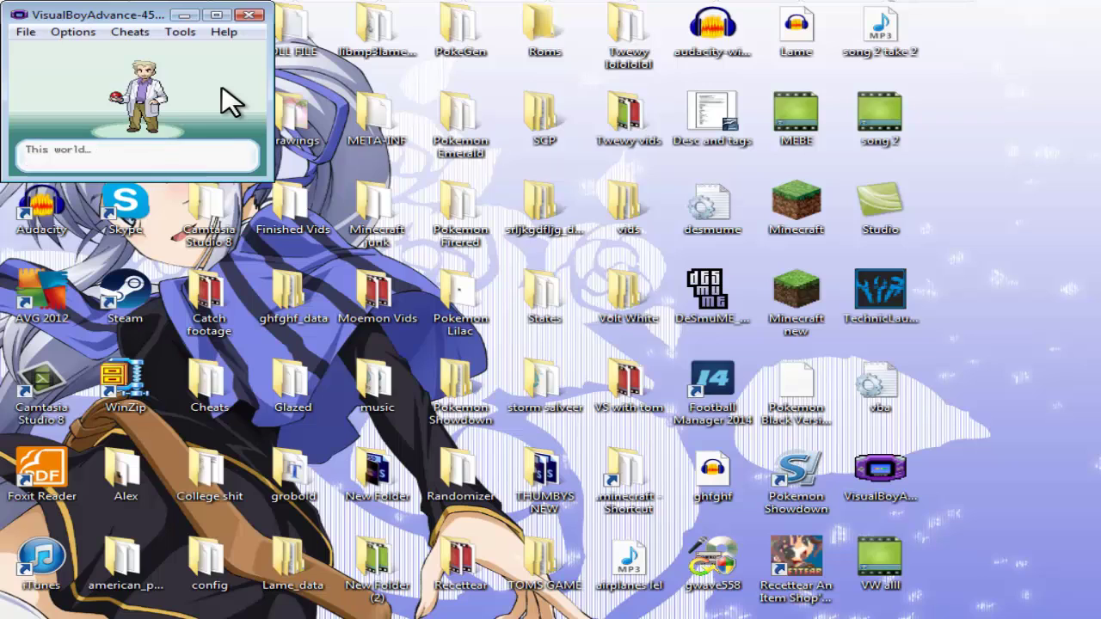
click(216, 15)
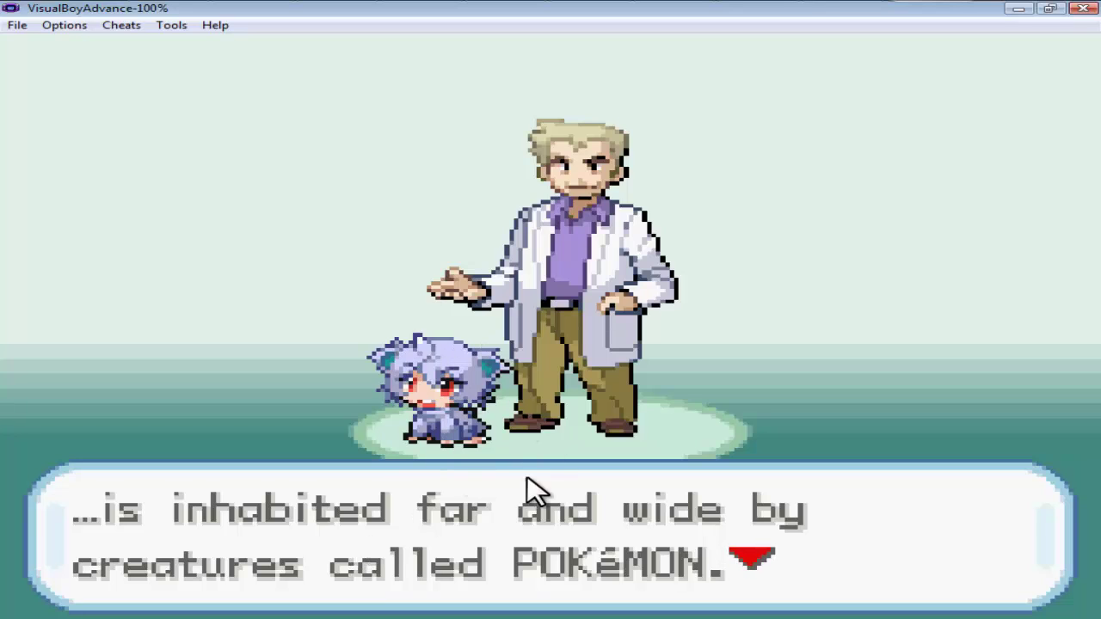
click(1083, 9)
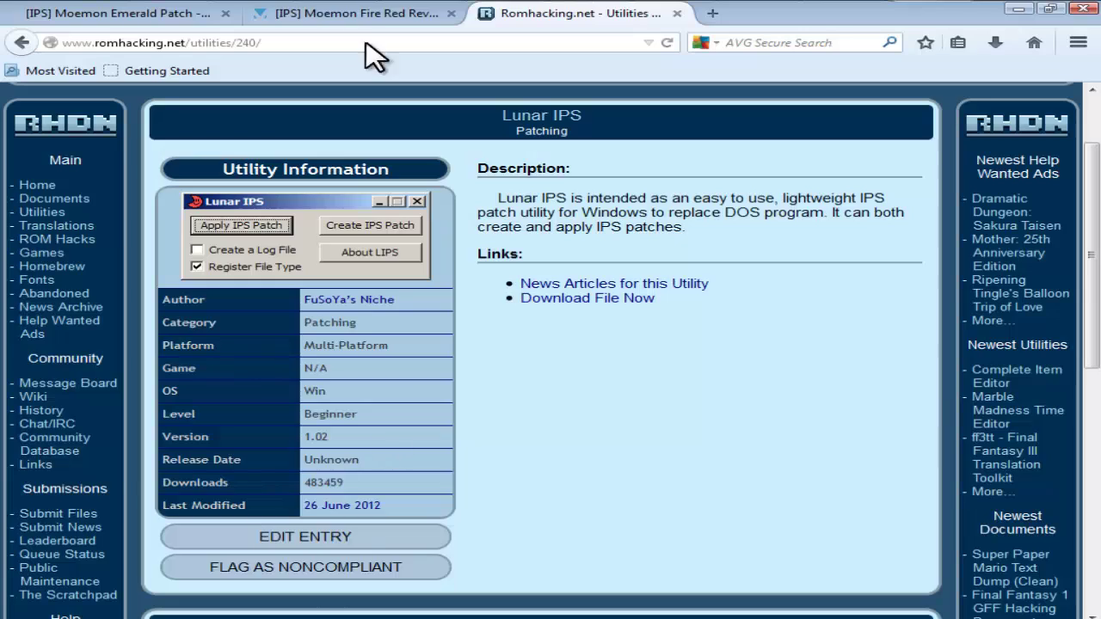
- Return to the Google results in the Moemon Fire Red browser tab and search for "pokemon emerald rom"
click(346, 23)
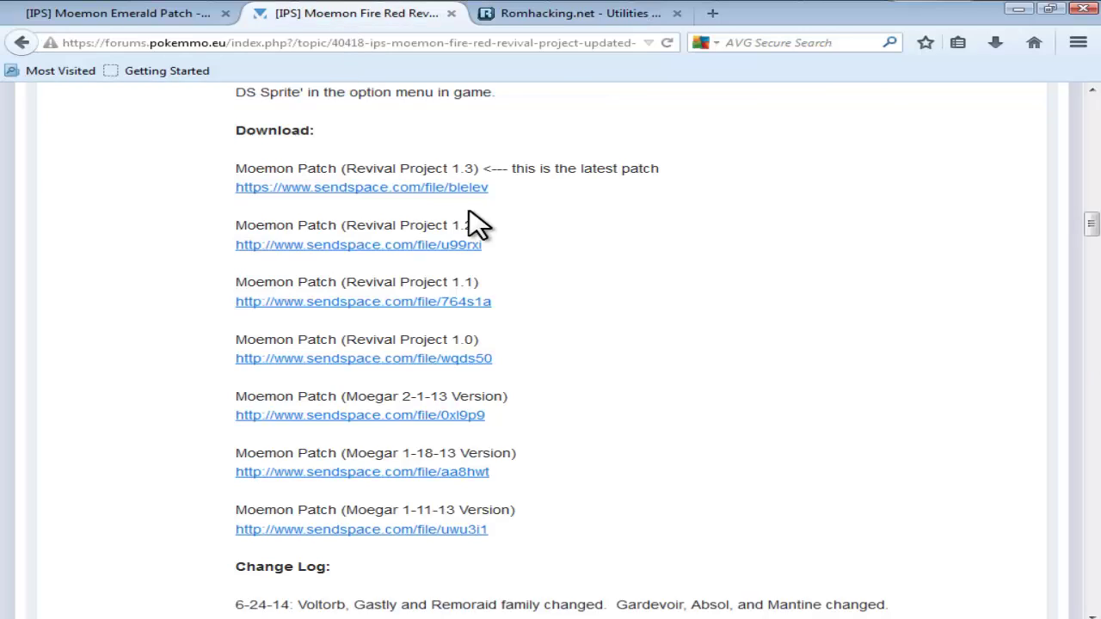
scroll(477, 225, up, 5)
click(21, 43)
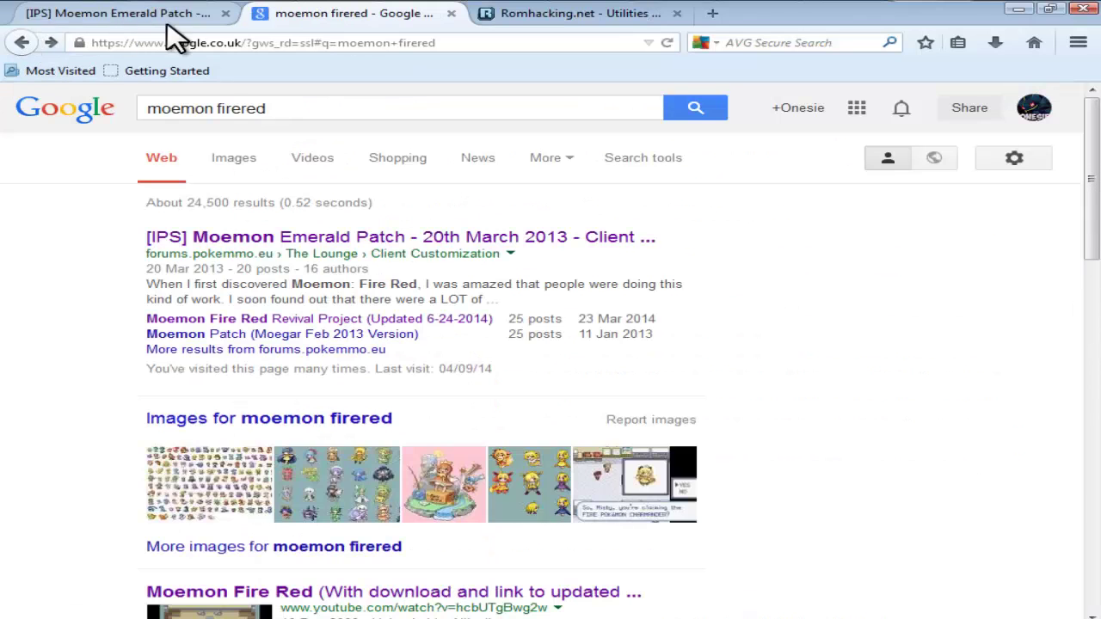
drag(295, 106, 26, 125)
text(pok)
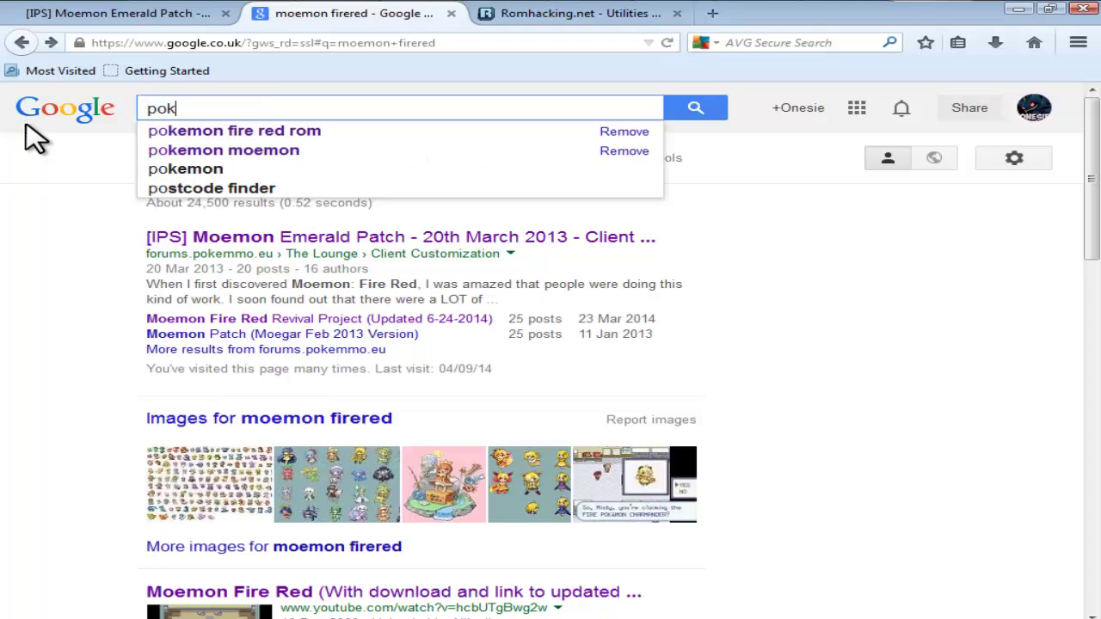
text(emon emer)
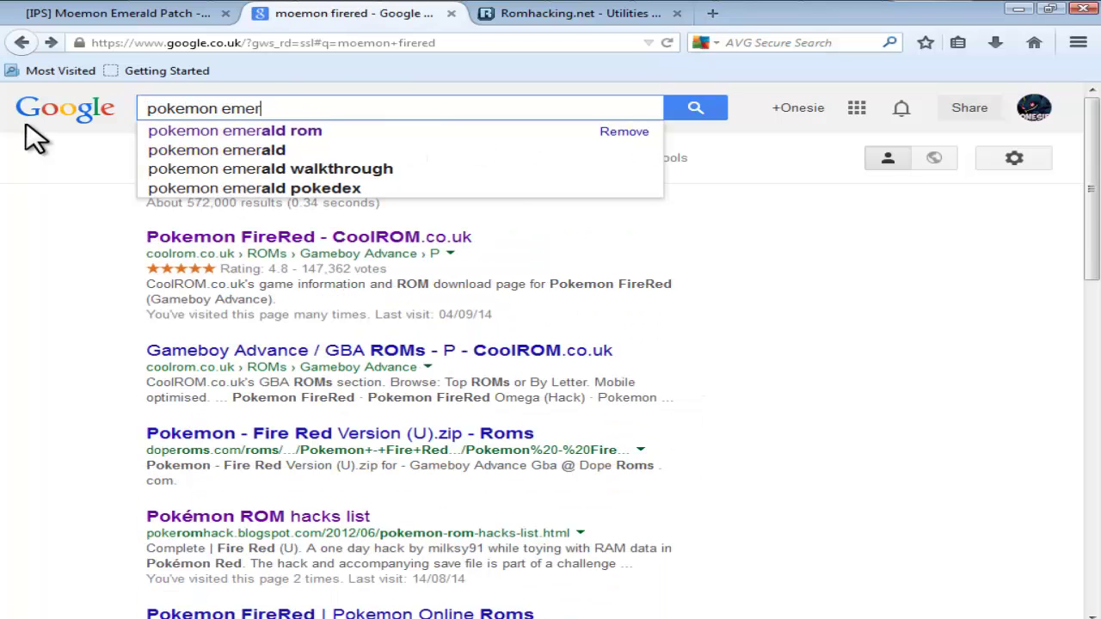
key(Down)
key(Return)
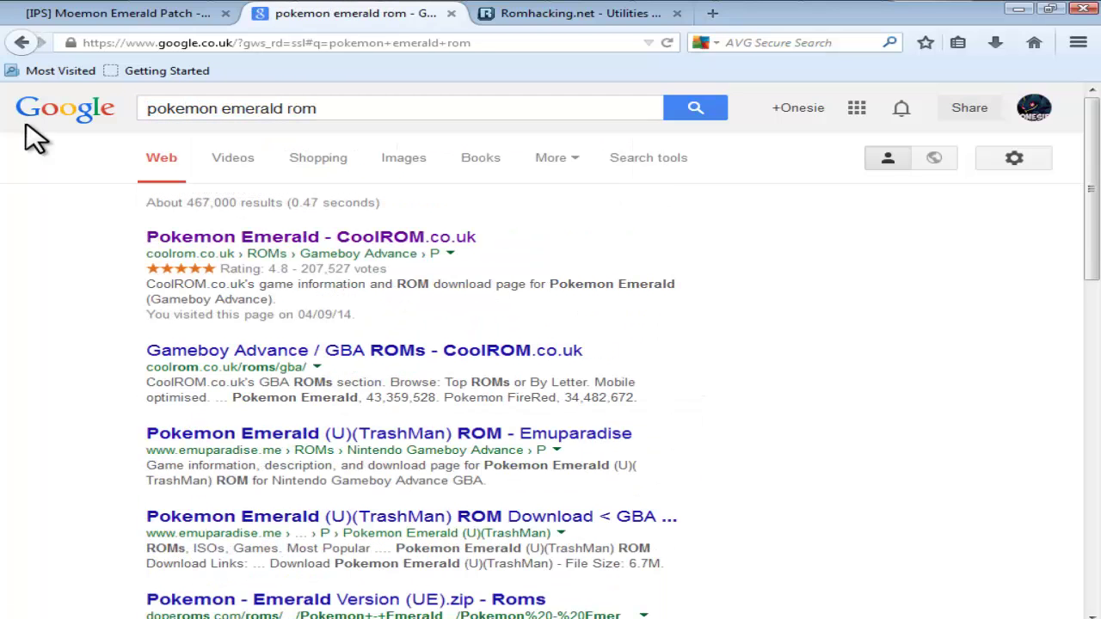
- Open the CoolROM Pokemon Emerald page, save Pokemon Emerald.zip through the alternative download link, and close the download window
click(297, 248)
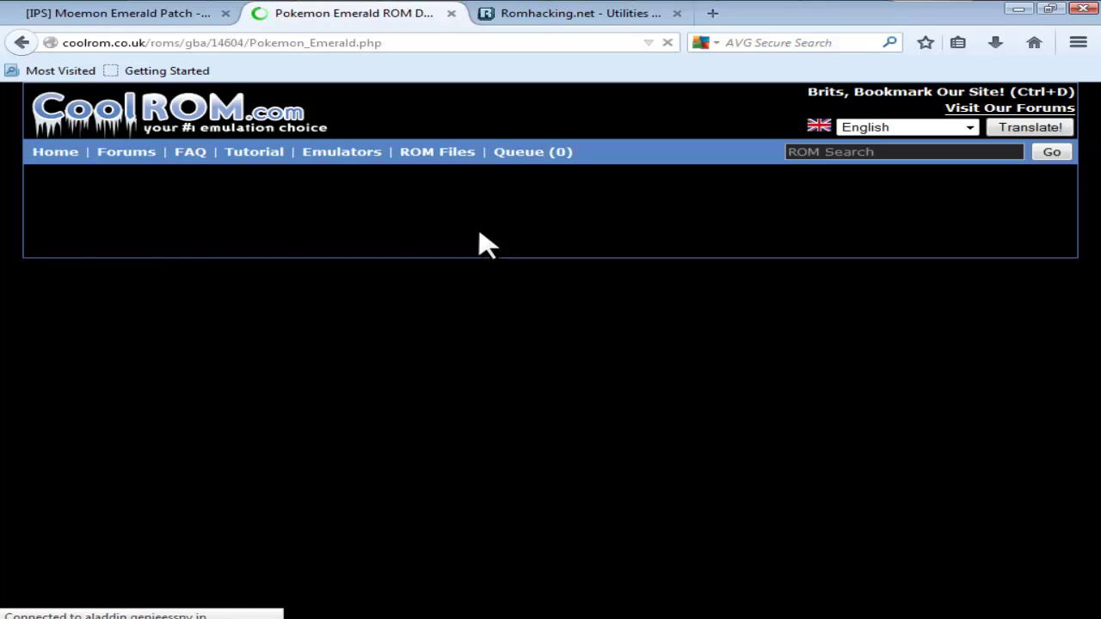
scroll(644, 319, down, 5)
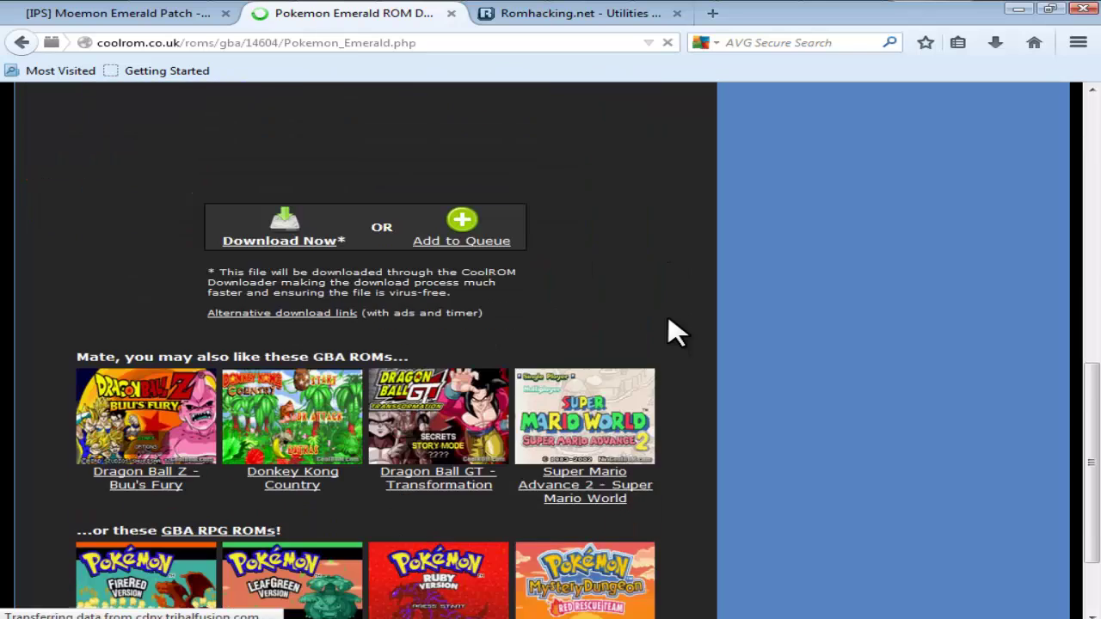
scroll(634, 319, down, 3)
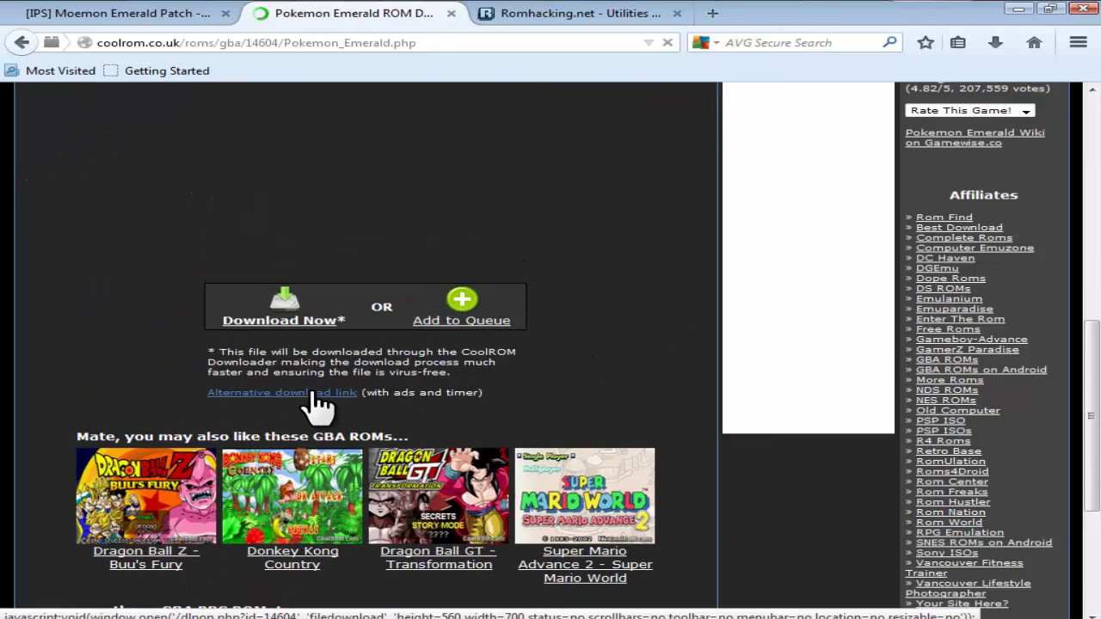
click(317, 397)
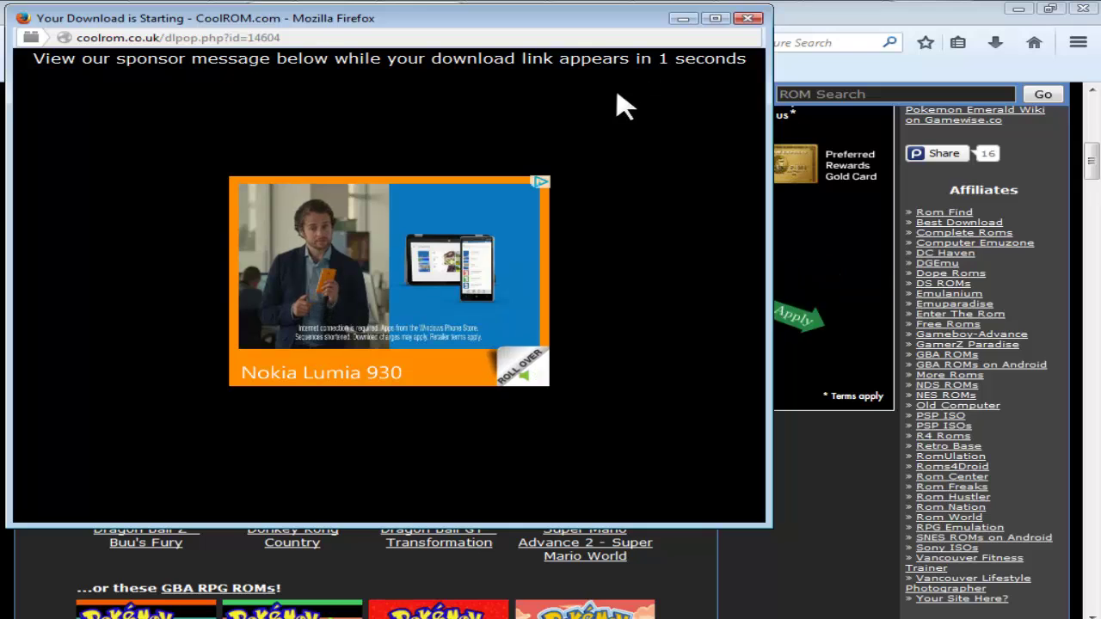
click(432, 91)
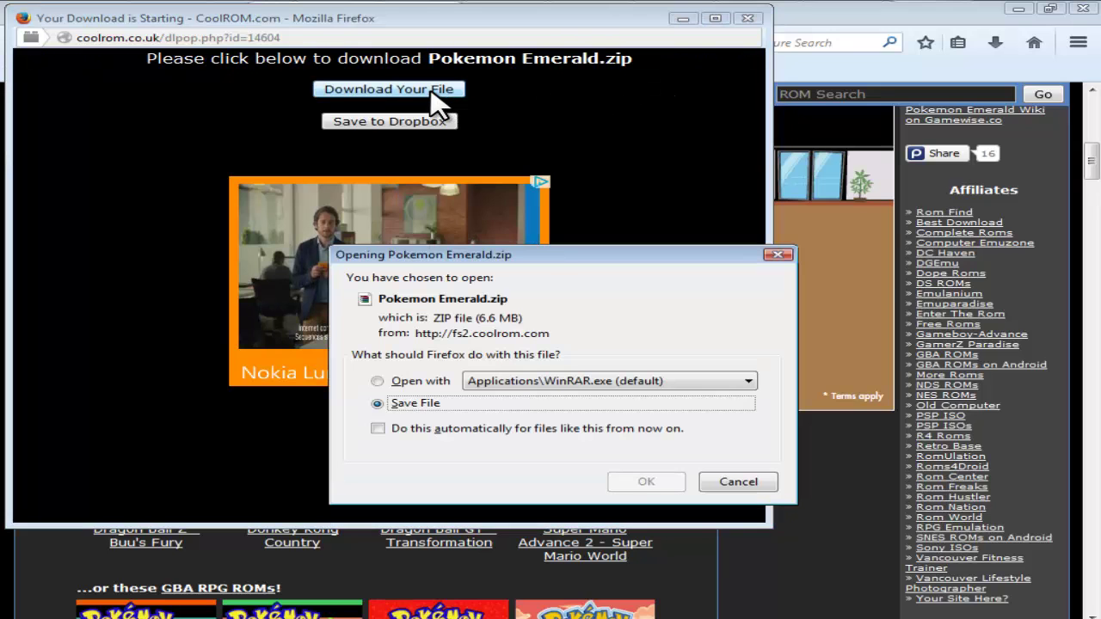
click(644, 482)
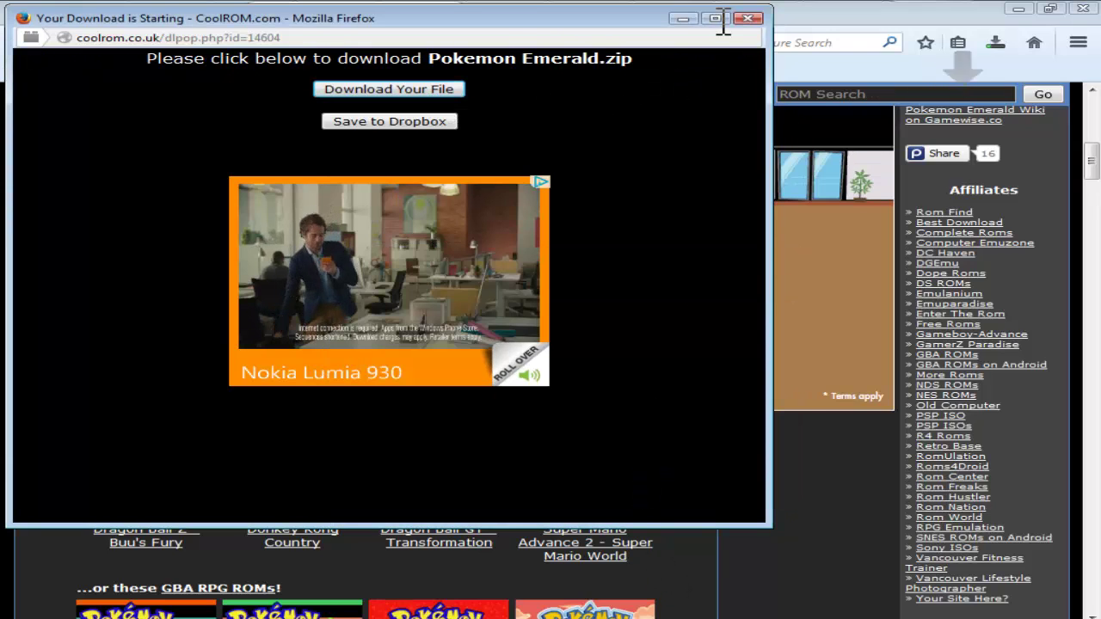
click(747, 18)
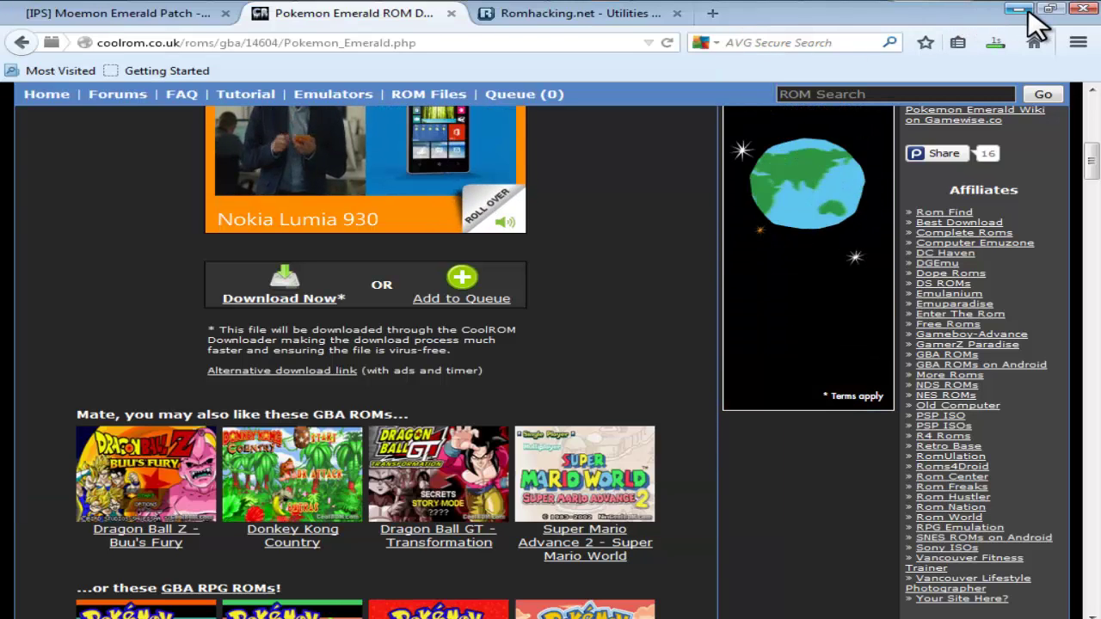
- Go back to the Google results, search for "moemon emerald", and look through the results
click(22, 42)
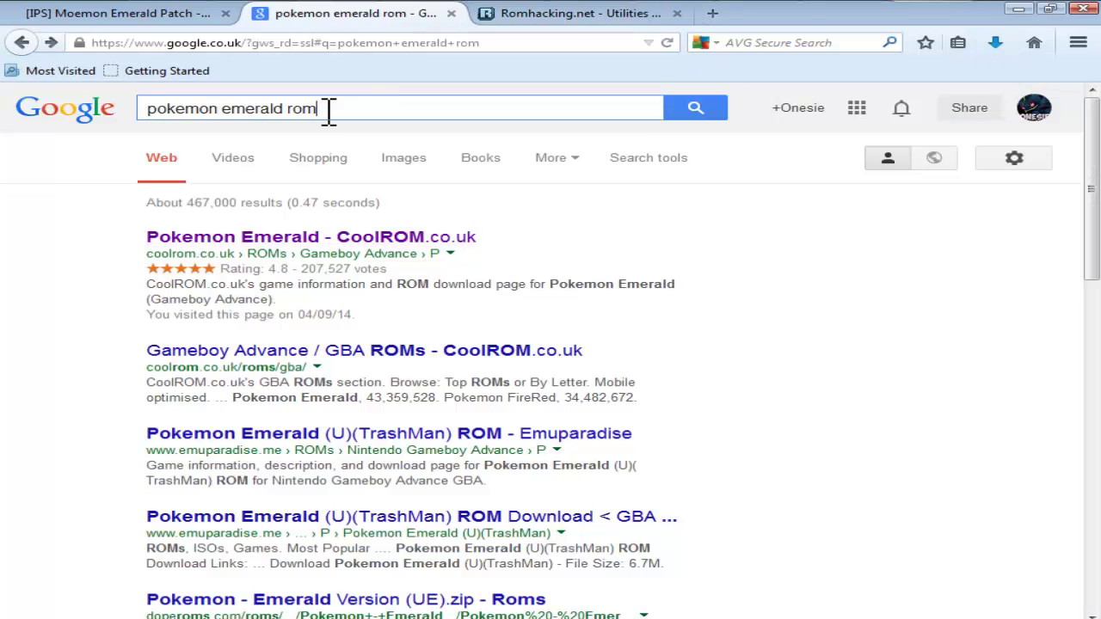
drag(327, 110, 116, 109)
text(moem)
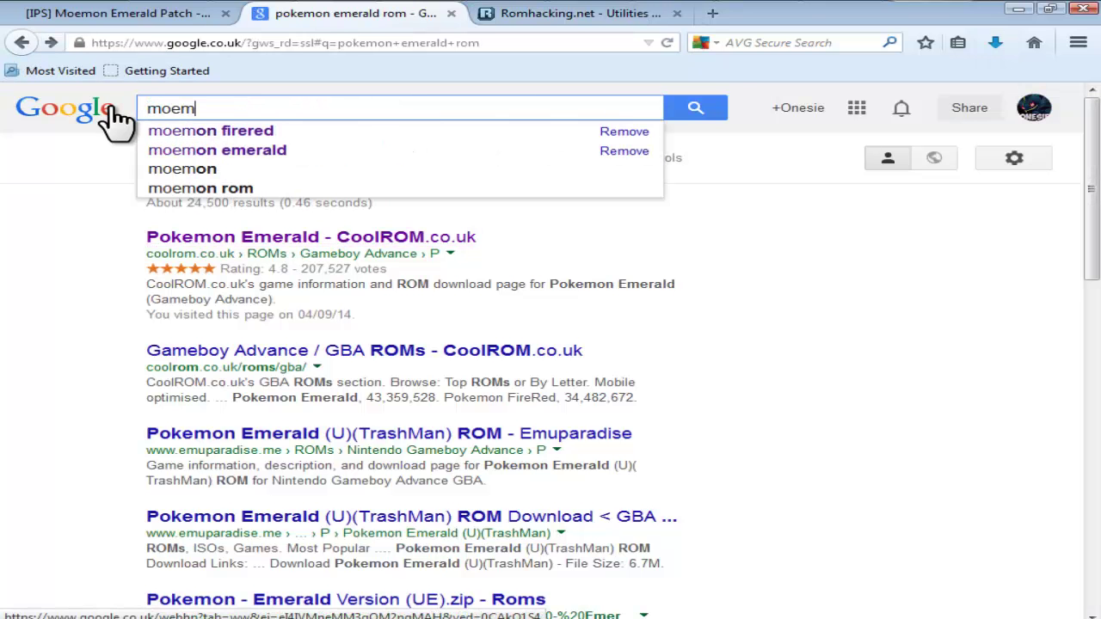
text(on emerald)
key(Return)
scroll(392, 455, down, 4)
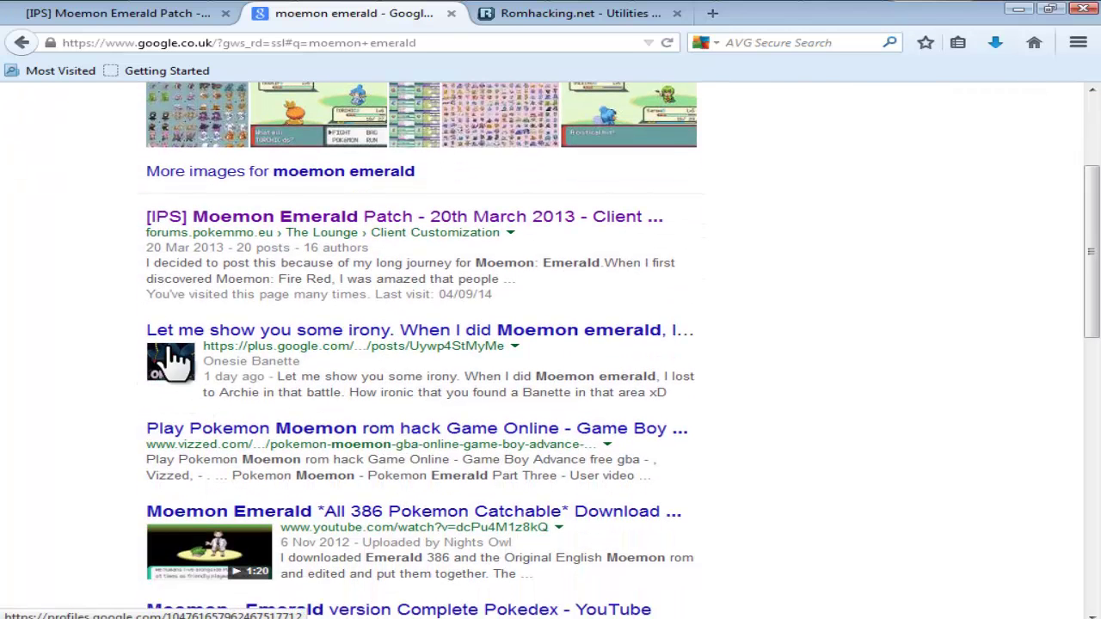
scroll(191, 397, up, 2)
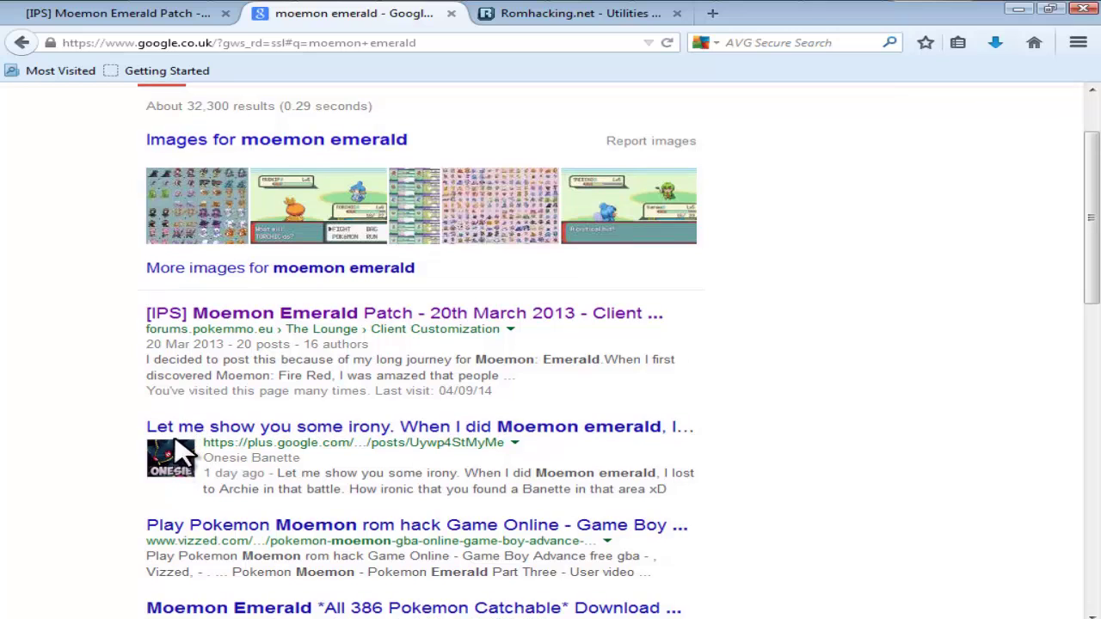
scroll(209, 460, up, 2)
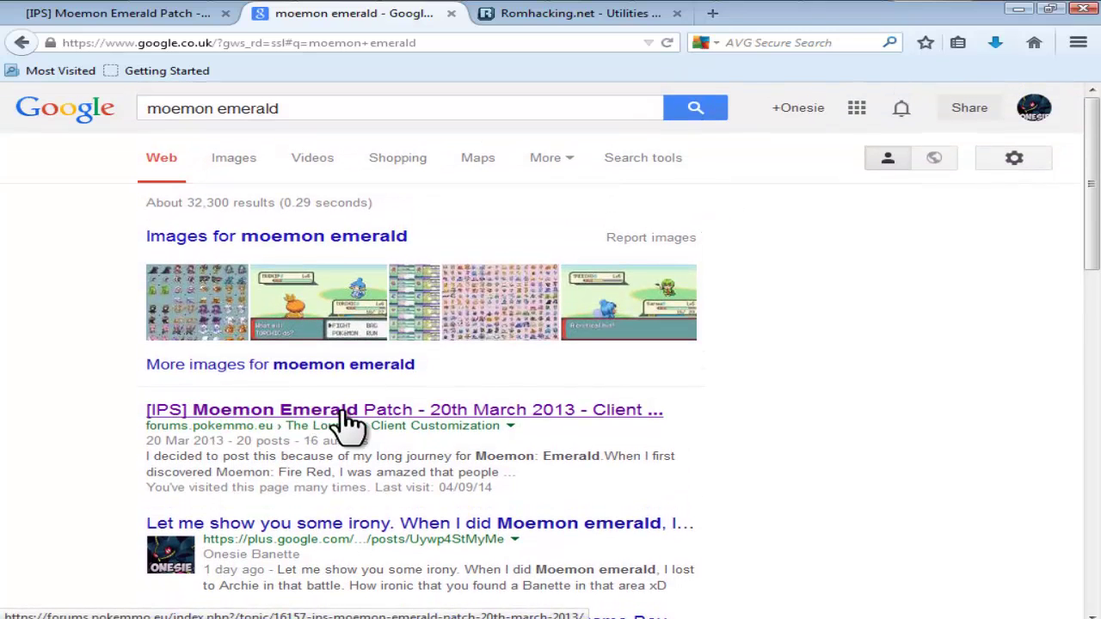
- Open the "[IPS] Moemon Emerald Patch - 20th March 2013" forum topic and follow its "V1.0 - 20th March 2013" download link
click(494, 413)
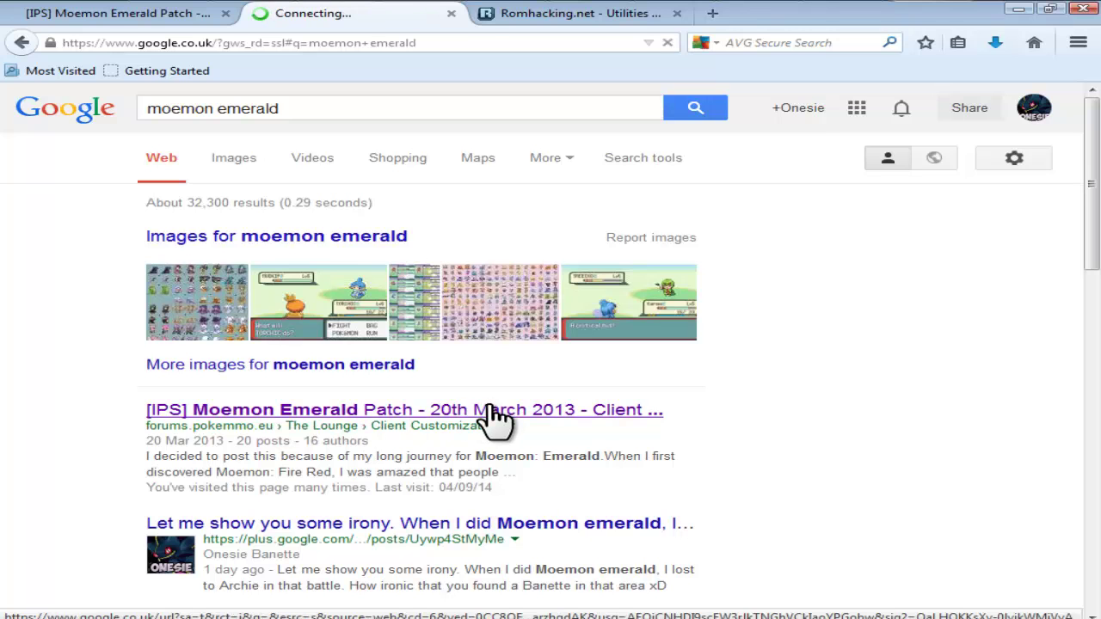
scroll(506, 382, down, 2)
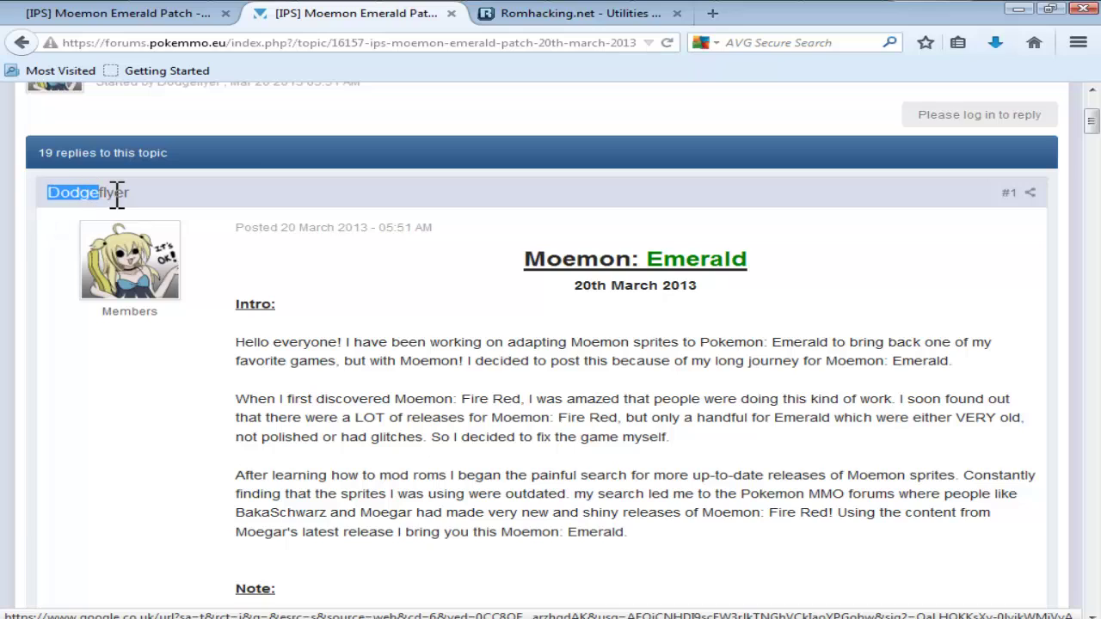
scroll(495, 227, down, 10)
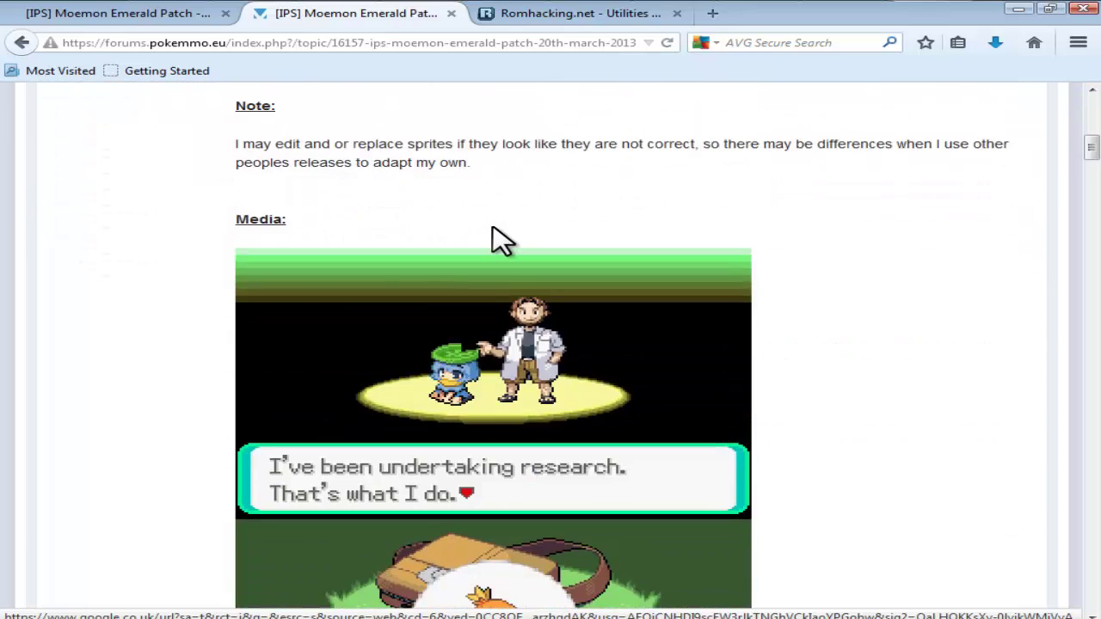
scroll(496, 237, down, 6)
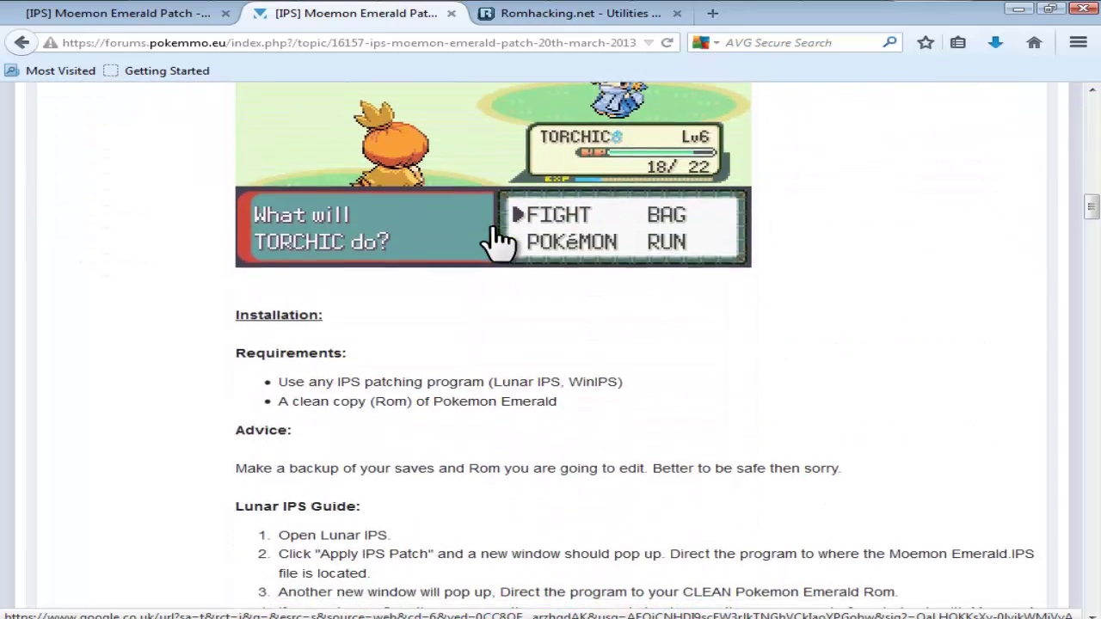
scroll(501, 239, down, 4)
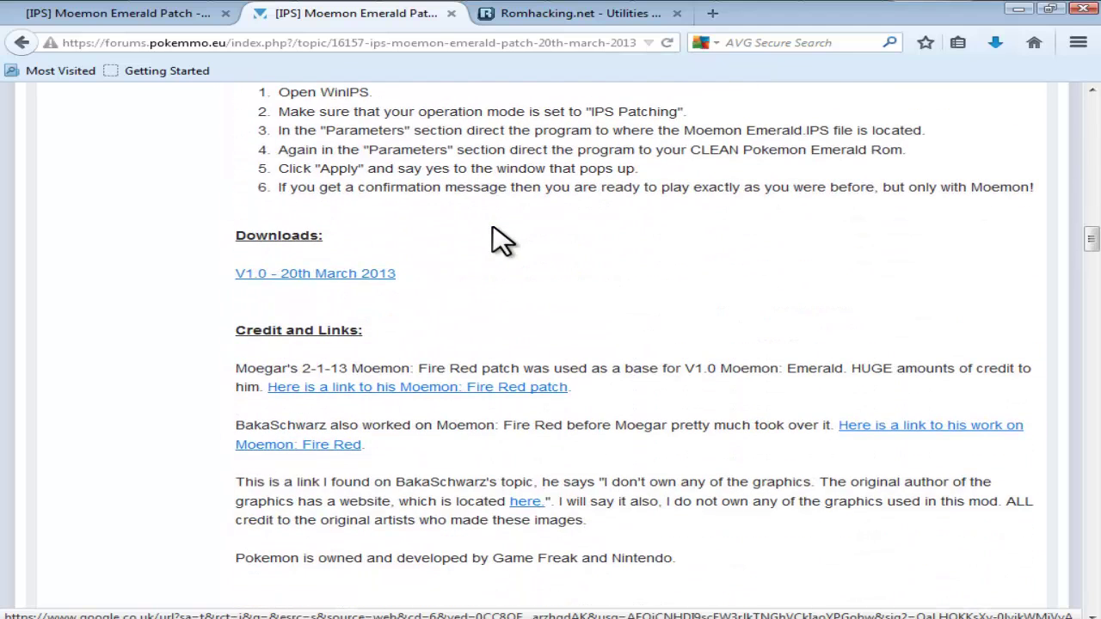
click(378, 275)
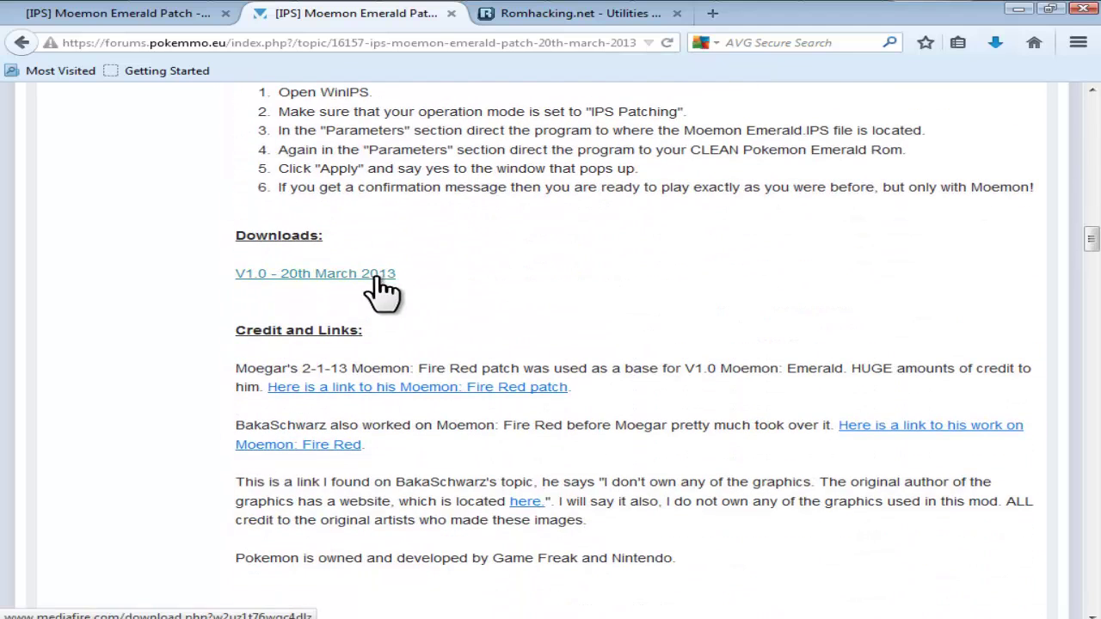
click(307, 275)
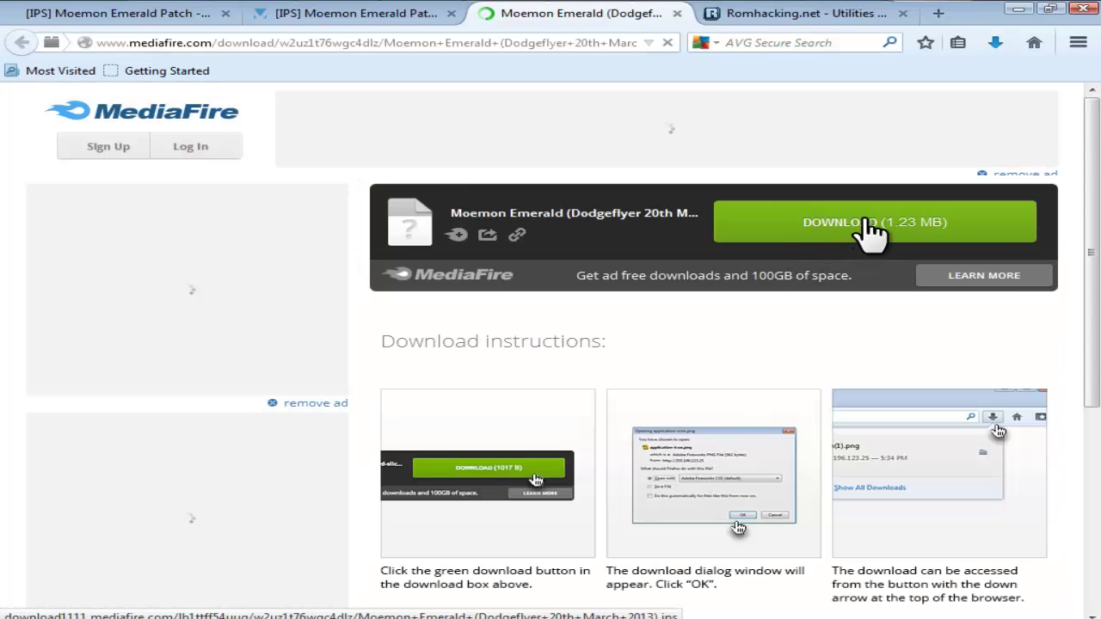
- Save the Moemon Emerald .ips patch file from MediaFire and close the download page's tab
click(868, 228)
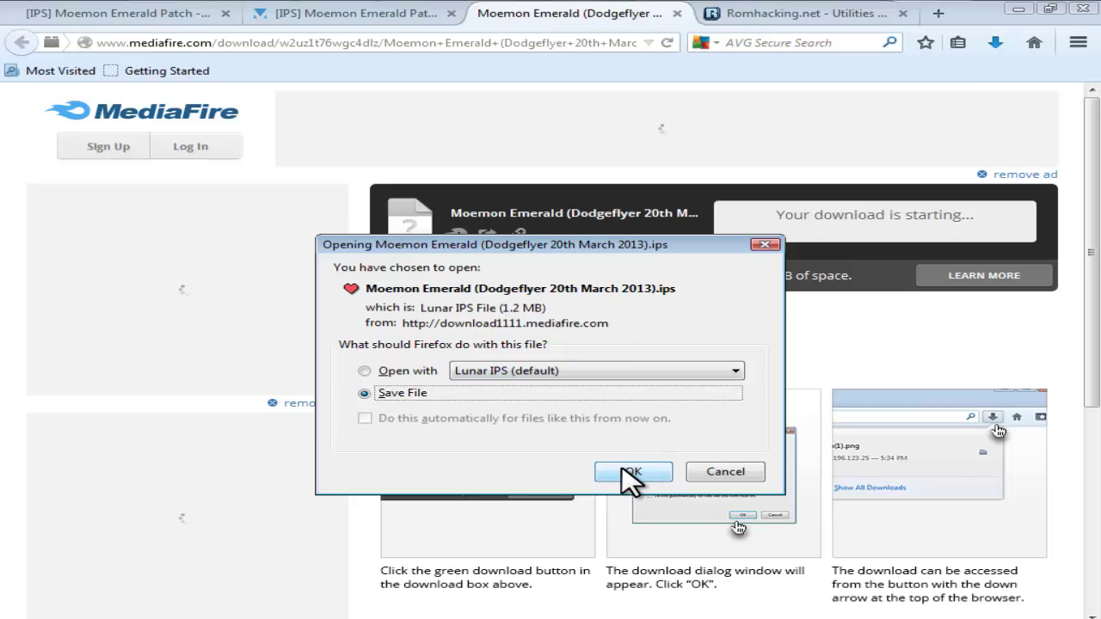
click(632, 472)
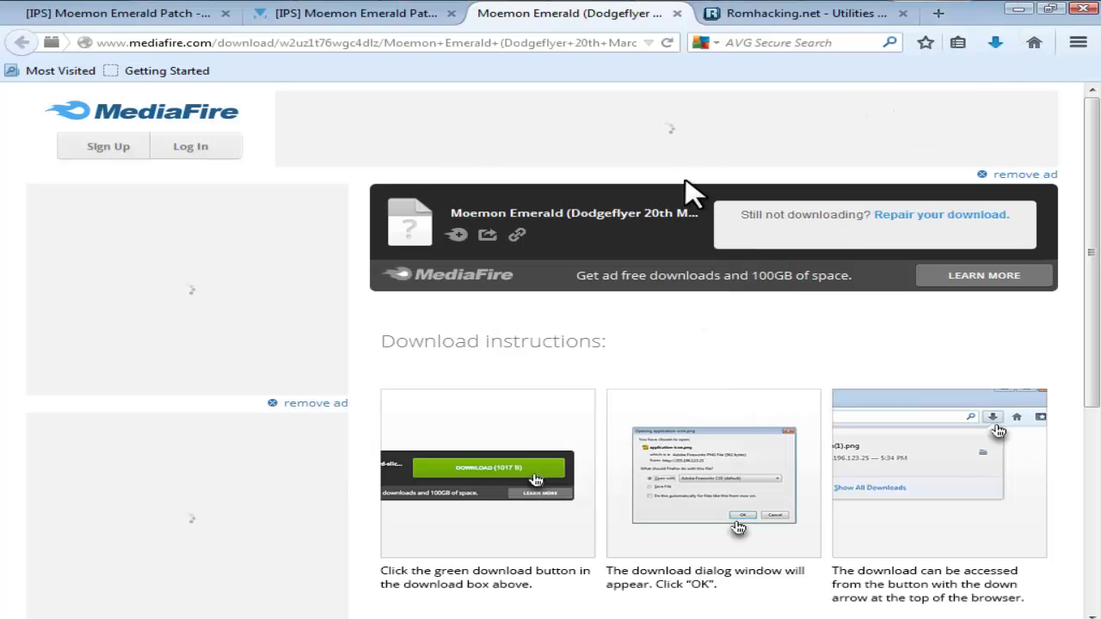
click(676, 14)
- Open the Downloads folder from the browser's list of recent downloads and locate the Pokemon Emerald(1) archive
click(993, 42)
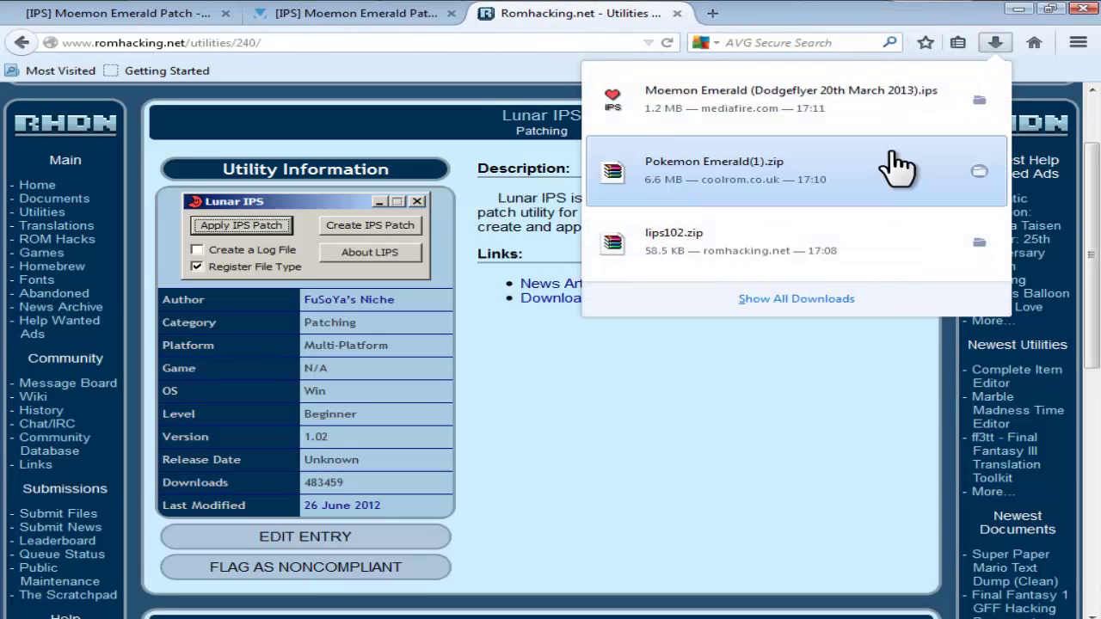
click(978, 101)
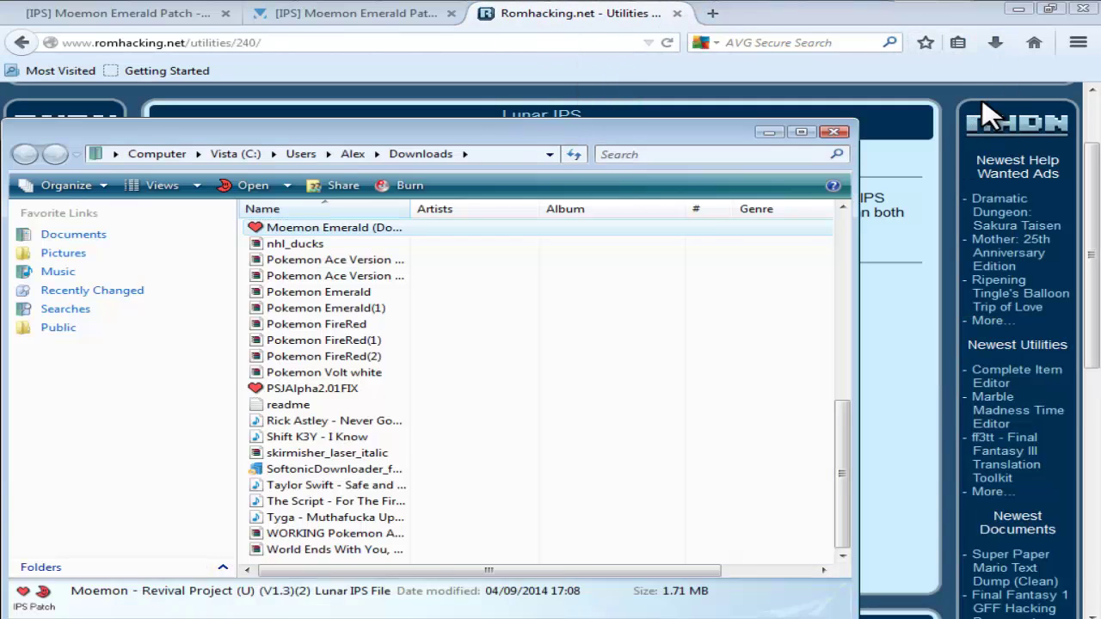
scroll(614, 329, up, 1)
scroll(614, 329, up, 3)
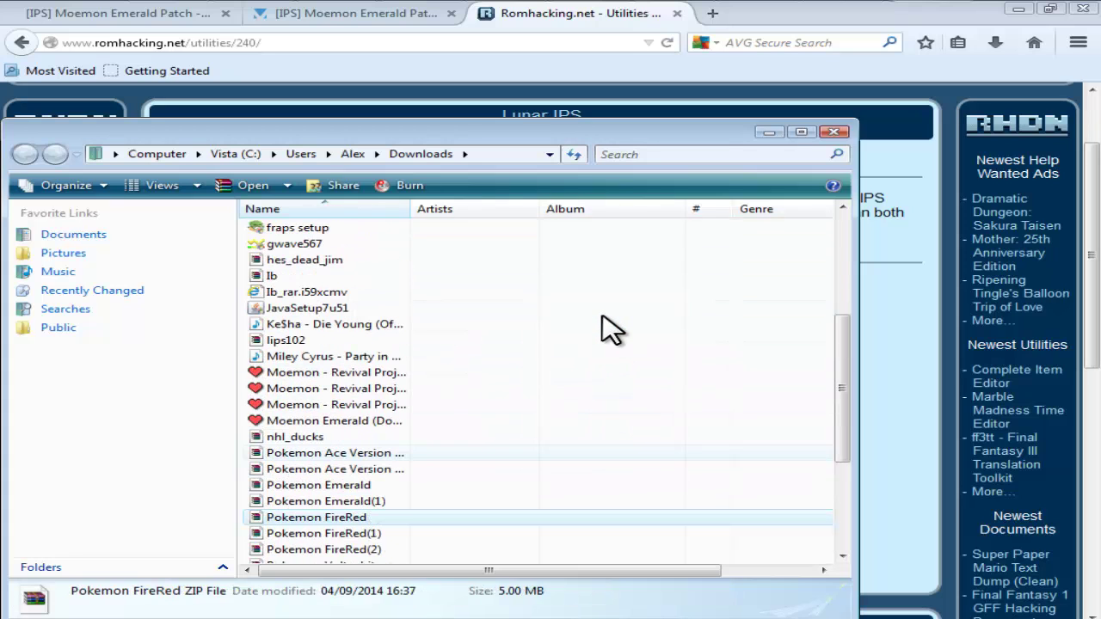
scroll(488, 465, down, 1)
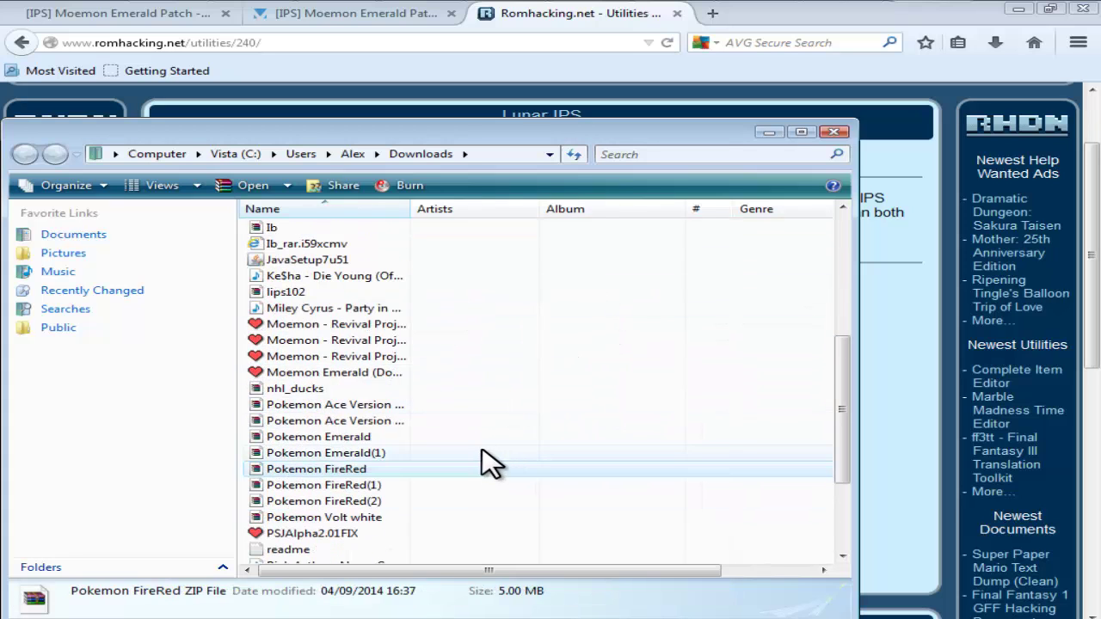
- Extract Pokemon Emerald(1).zip into the desktop's Pokemon Emerald folder, renaming the conflicting ROM to Pokemon Emerald example.gba
click(393, 453)
right_click(393, 454)
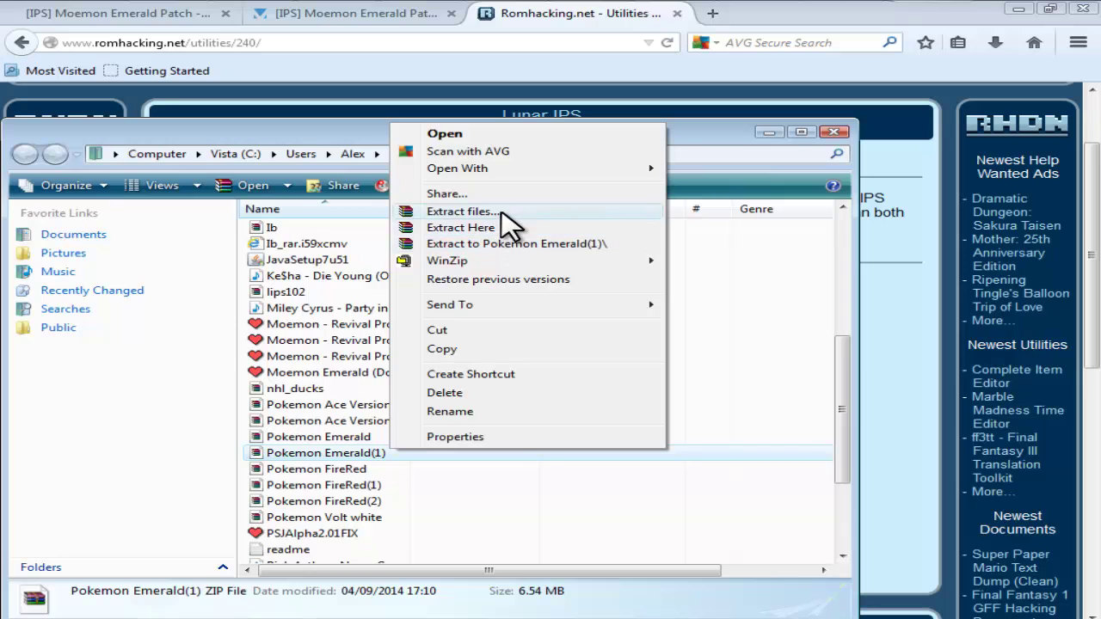
click(502, 213)
drag(785, 277, 788, 387)
click(671, 368)
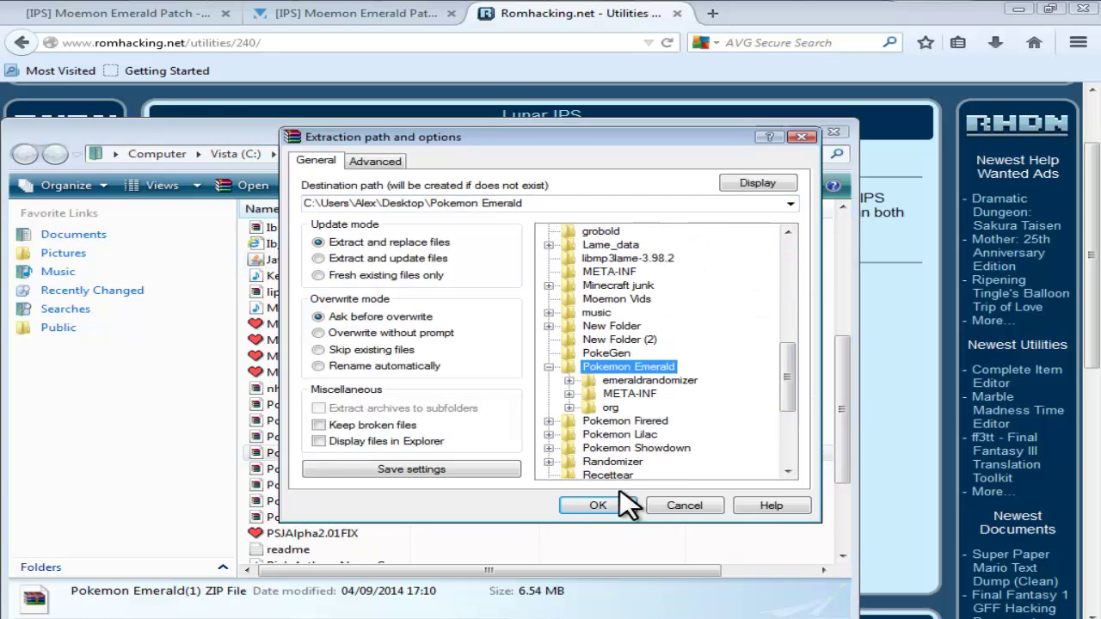
click(594, 503)
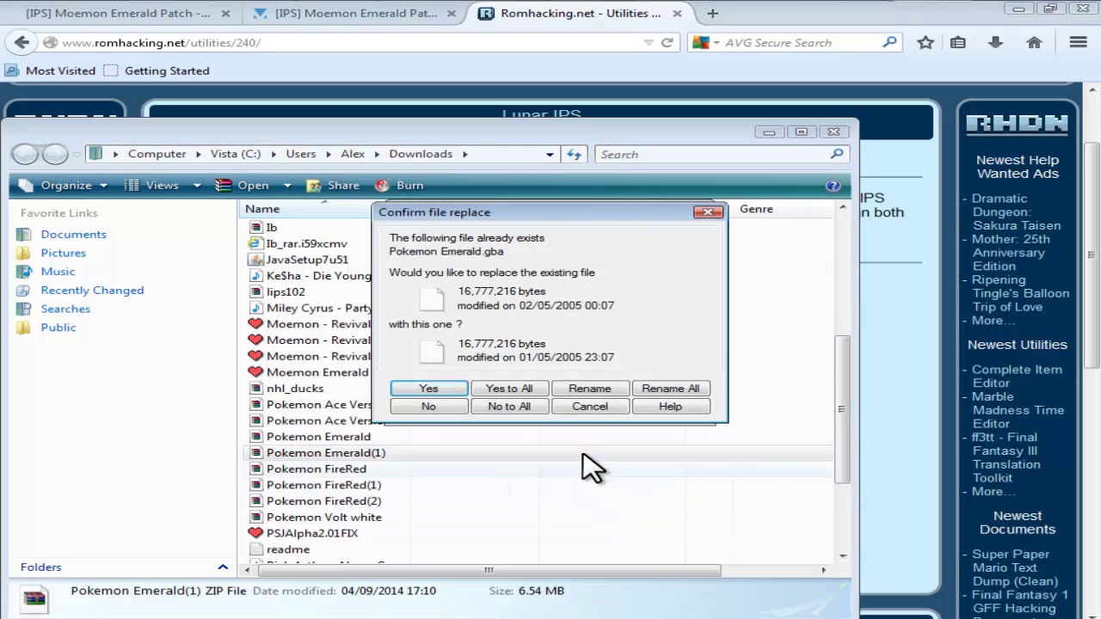
click(584, 388)
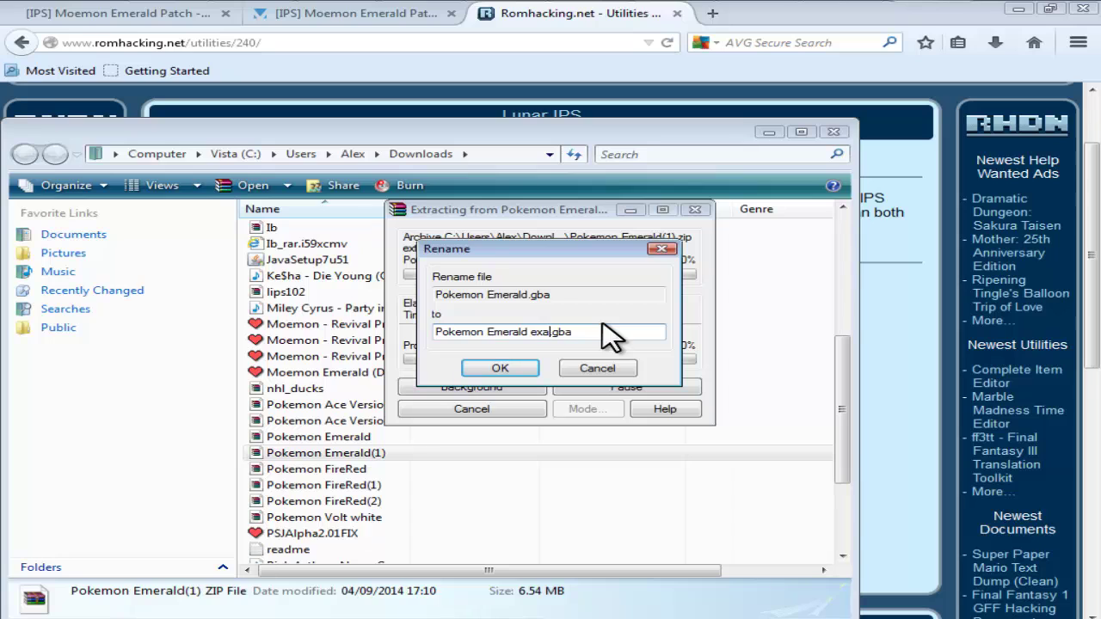
key(Return)
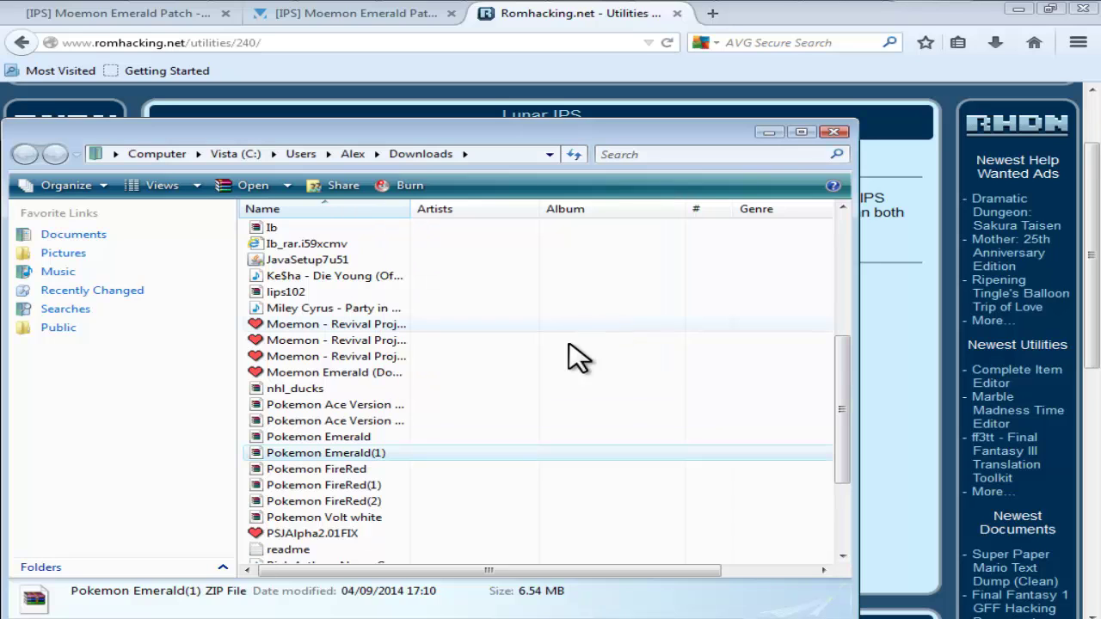
- Run the Moemon Emerald IPS patch and browse for the file to patch in the desktop's Pokemon Emerald folder
click(559, 436)
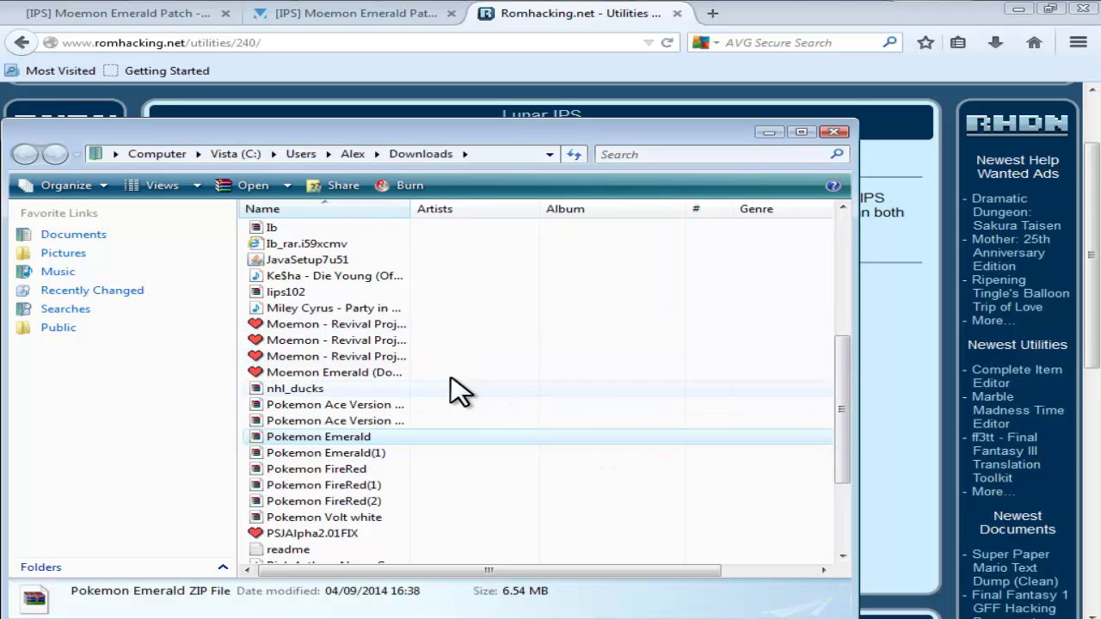
double_click(348, 372)
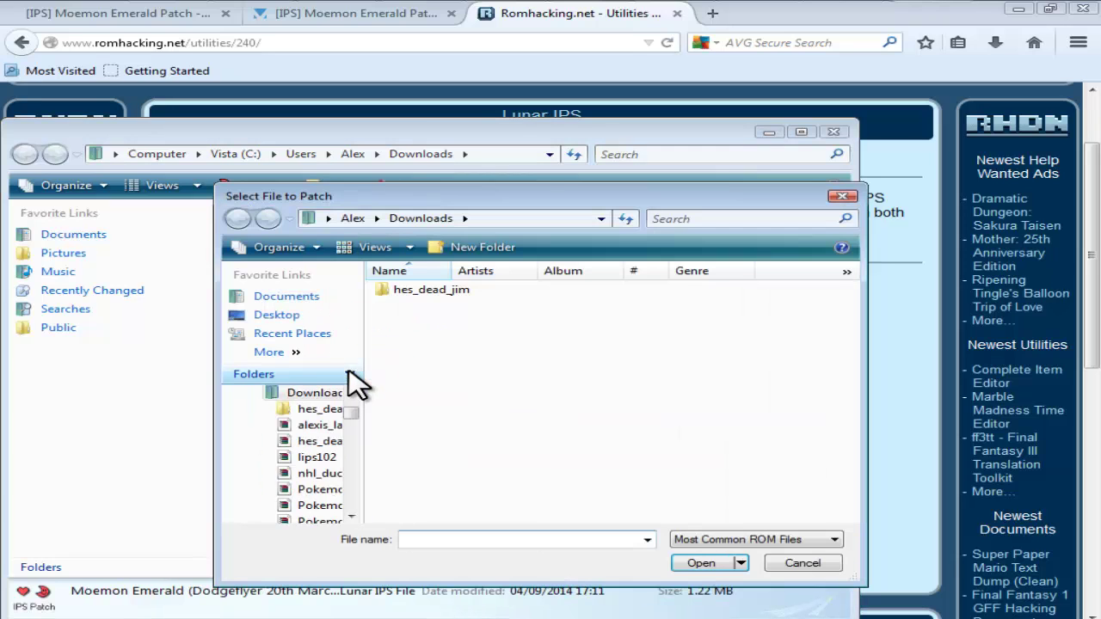
drag(351, 411, 354, 394)
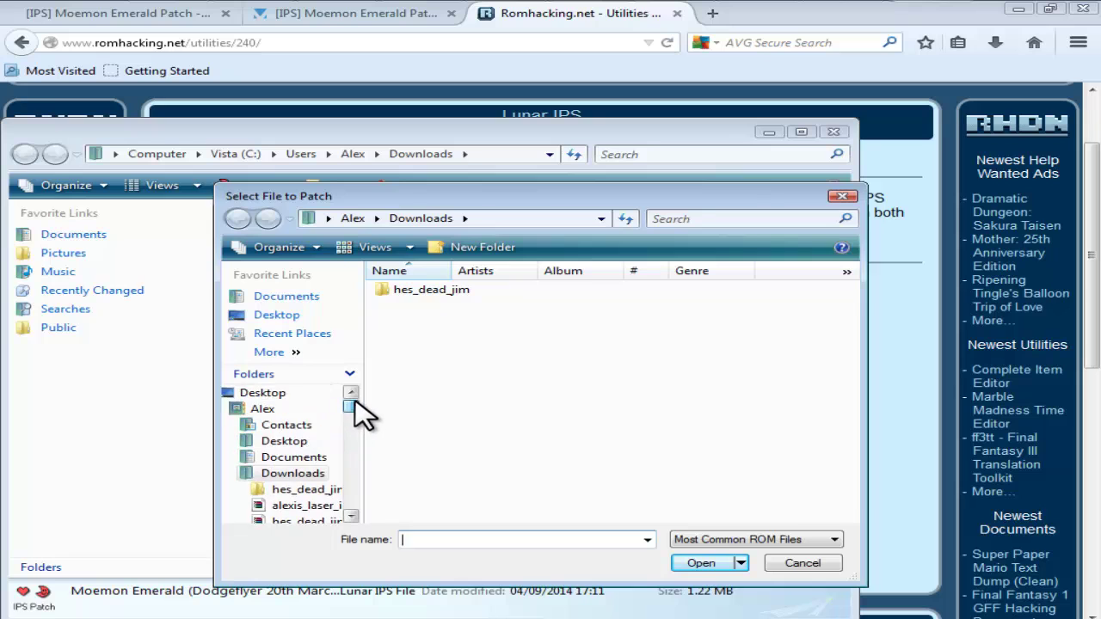
click(258, 391)
scroll(680, 393, down, 8)
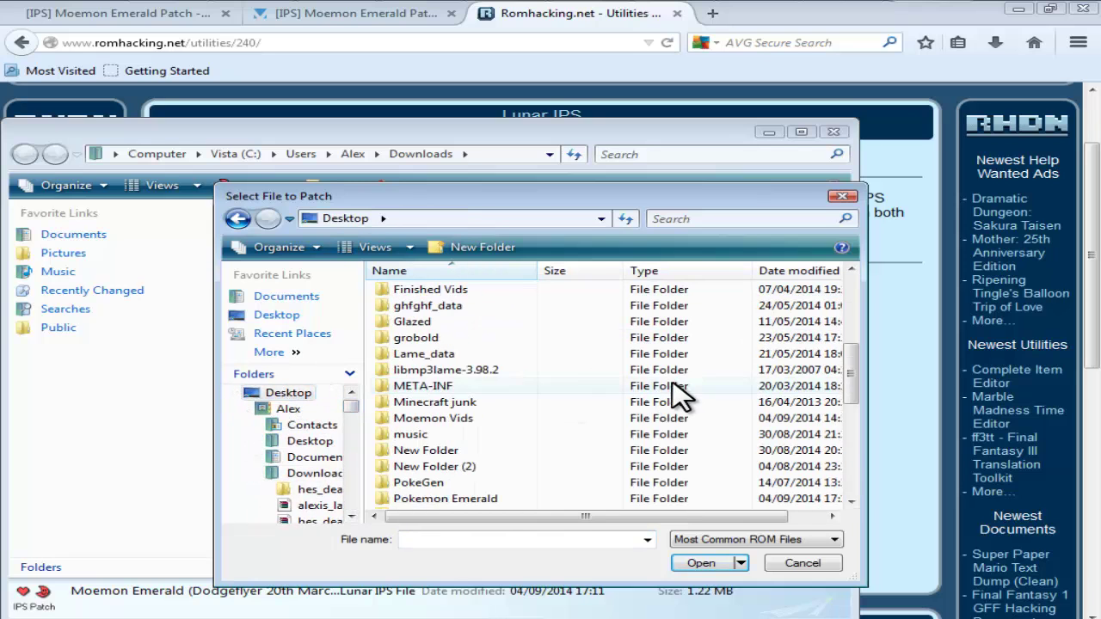
double_click(494, 355)
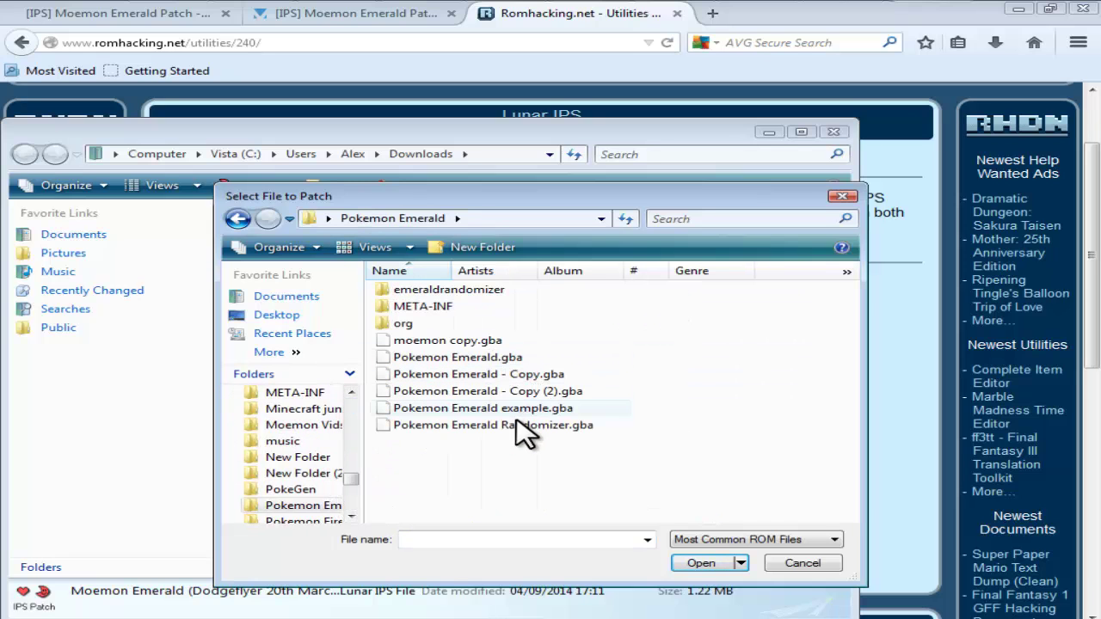
- Make a backup copy of Pokemon Emerald example.gba in the same folder
click(507, 410)
right_click(509, 412)
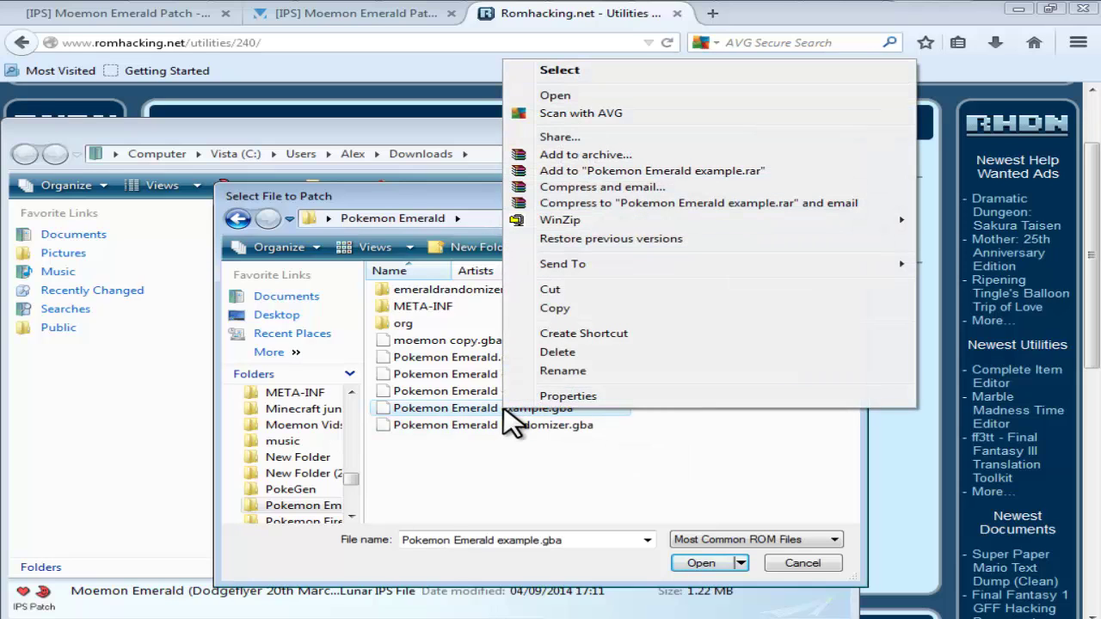
click(578, 310)
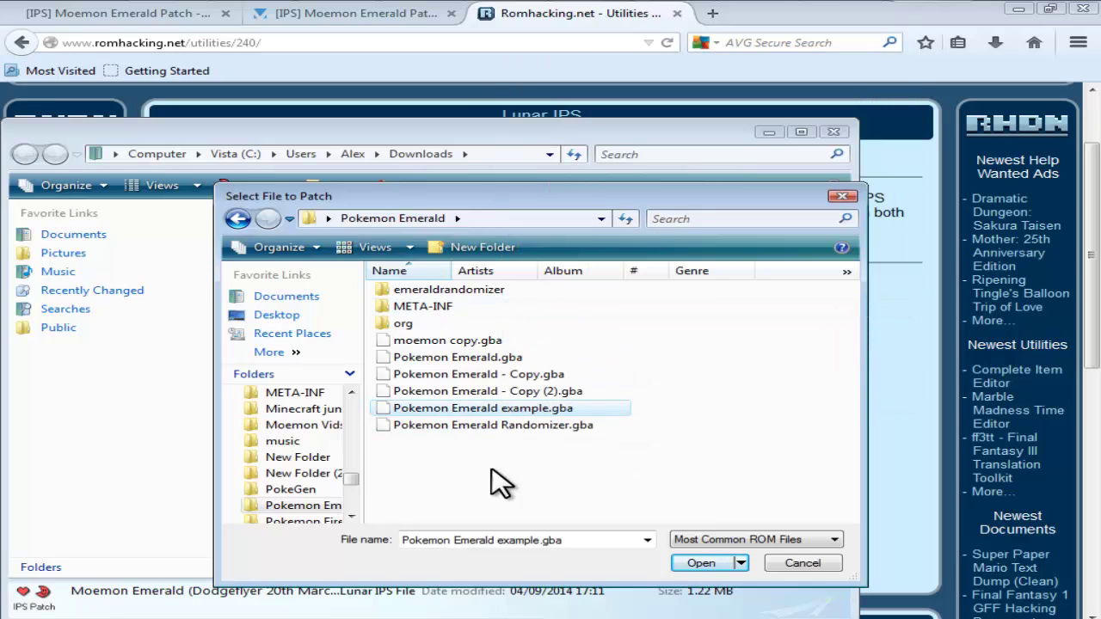
right_click(494, 468)
click(550, 367)
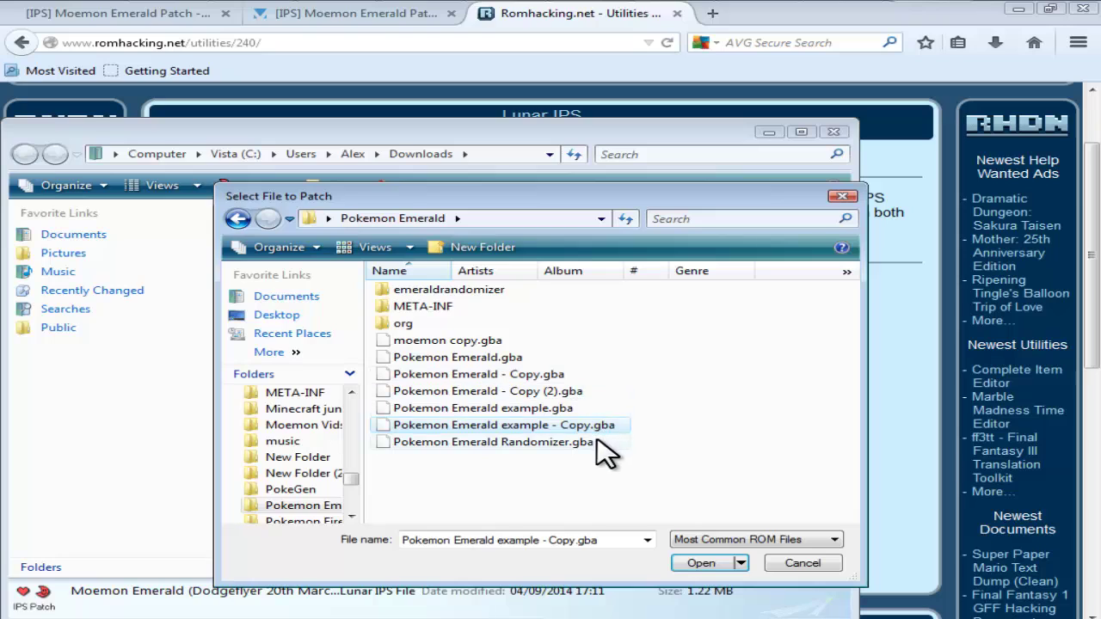
click(660, 446)
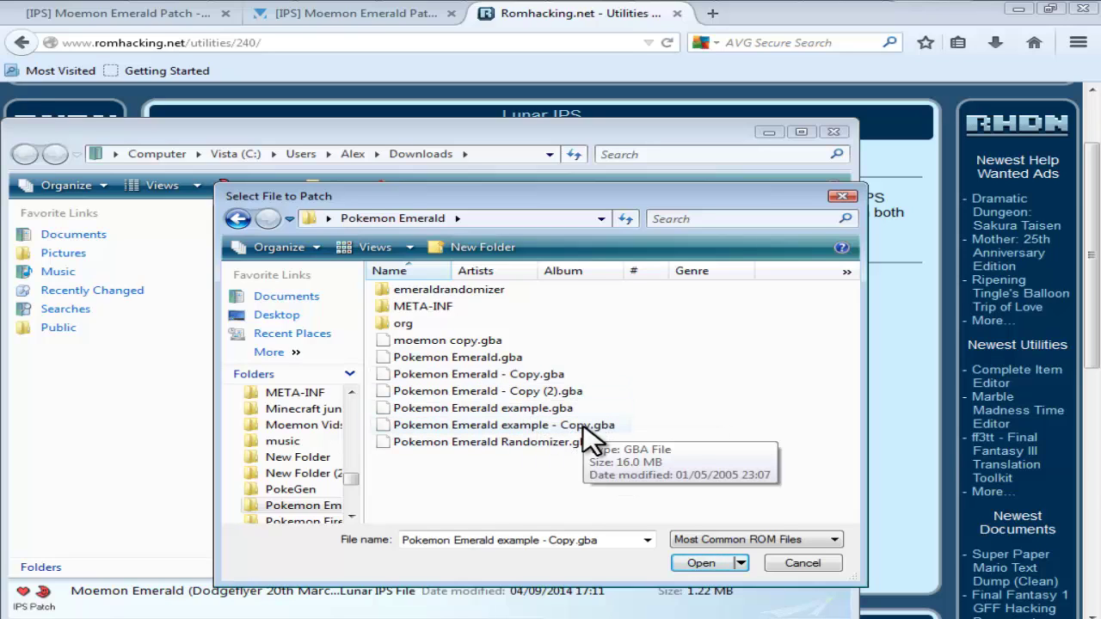
- Apply the Moemon Emerald patch to Pokemon Emerald example.gba, dismiss the result message, and close the Downloads folder
click(473, 410)
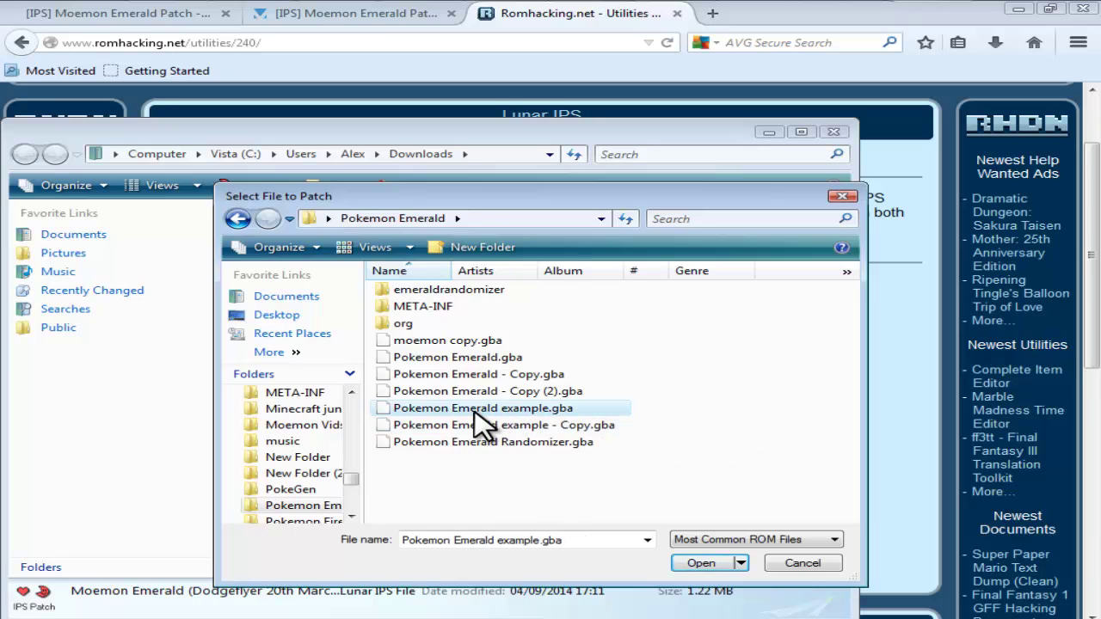
click(700, 563)
click(634, 373)
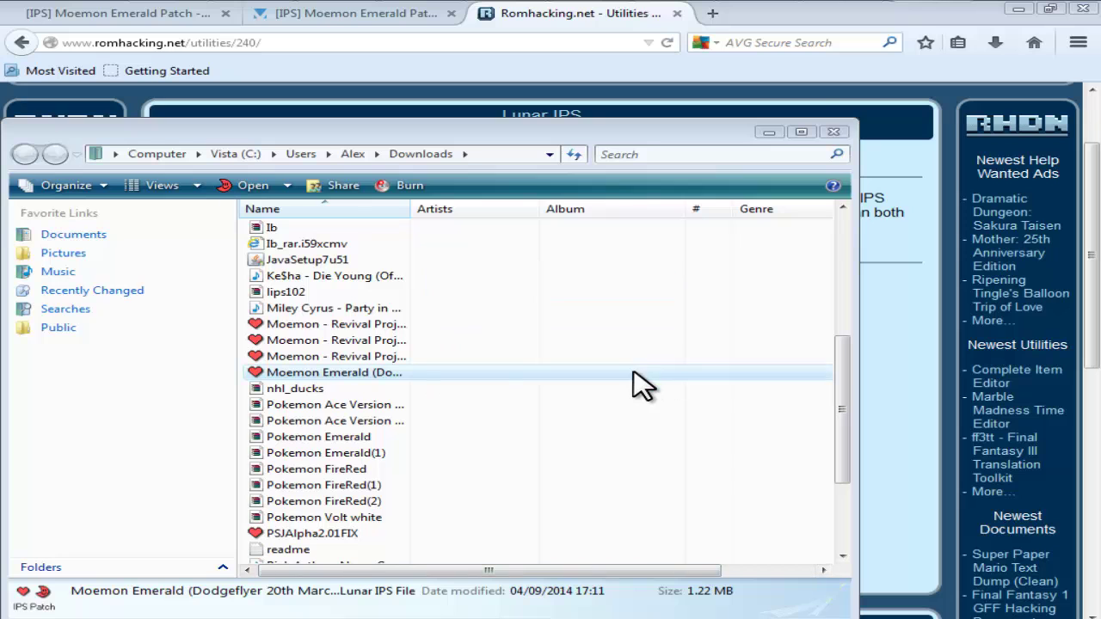
click(832, 133)
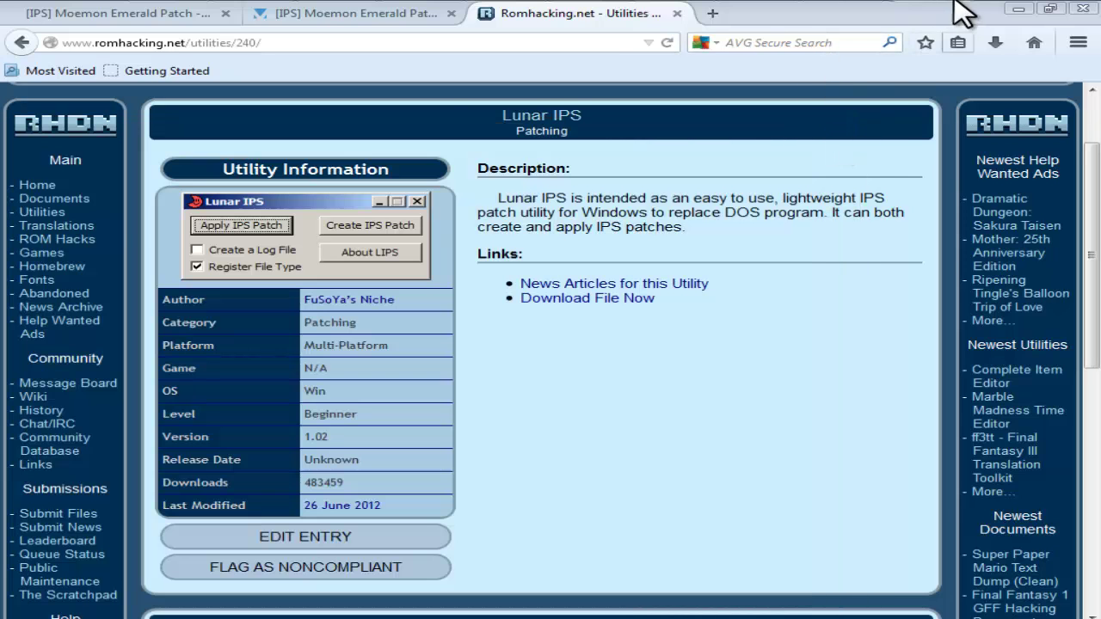
- Clear the browser off the desktop and launch VisualBoyAdvance in a maximized window
click(1017, 10)
click(1075, 11)
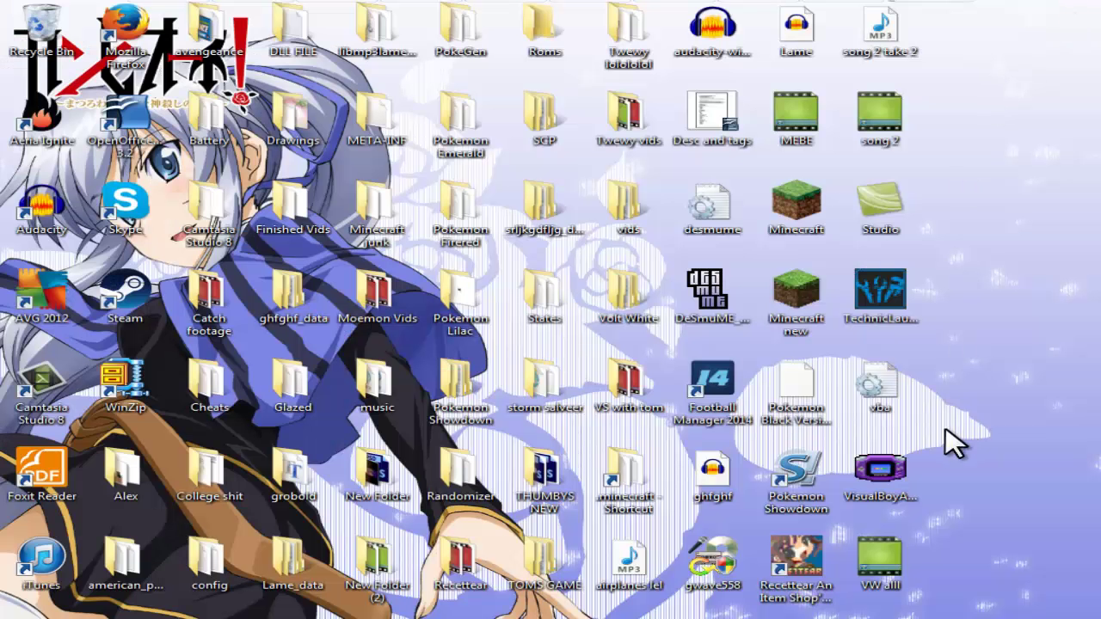
double_click(899, 471)
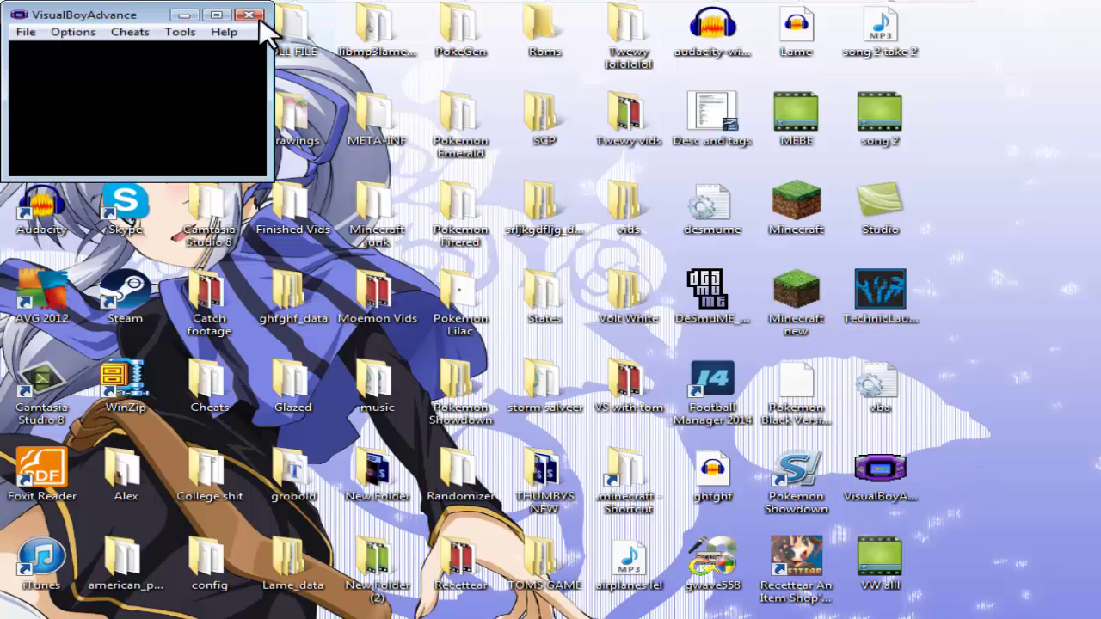
click(216, 15)
- Load Pokemon Emerald example.gba from the desktop's Pokemon Emerald folder and maximize the emulator window again
click(17, 25)
click(41, 46)
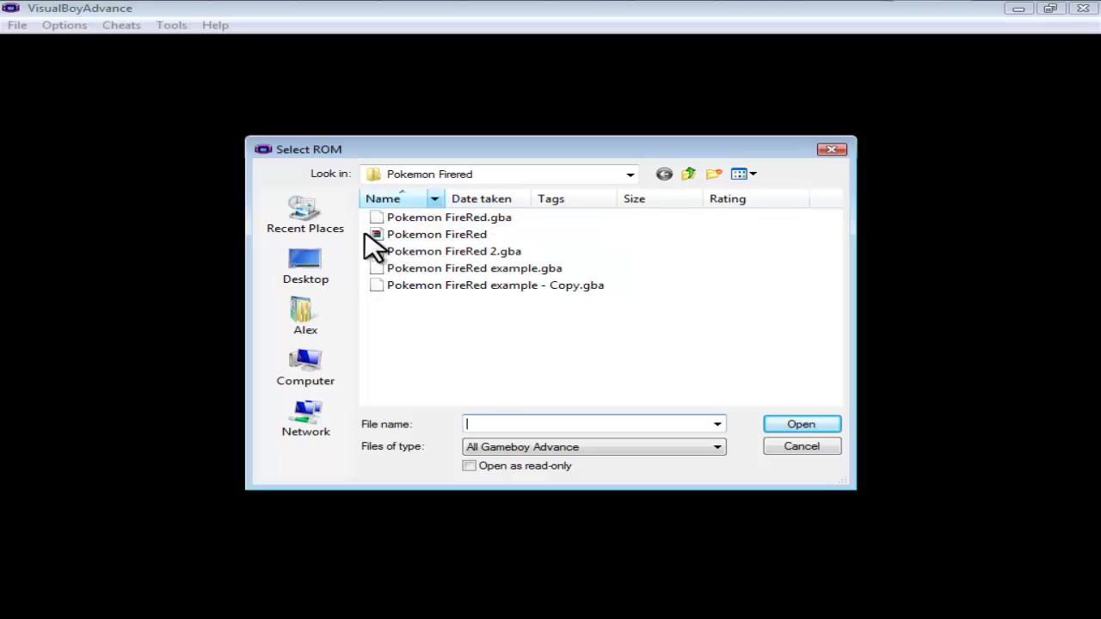
click(688, 175)
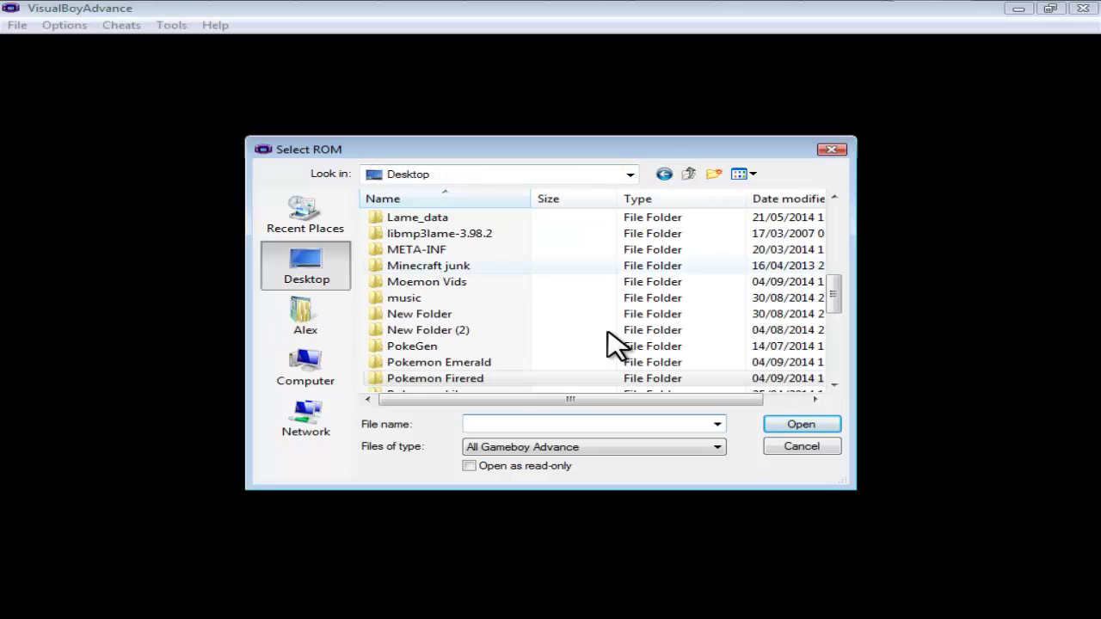
double_click(464, 348)
click(670, 172)
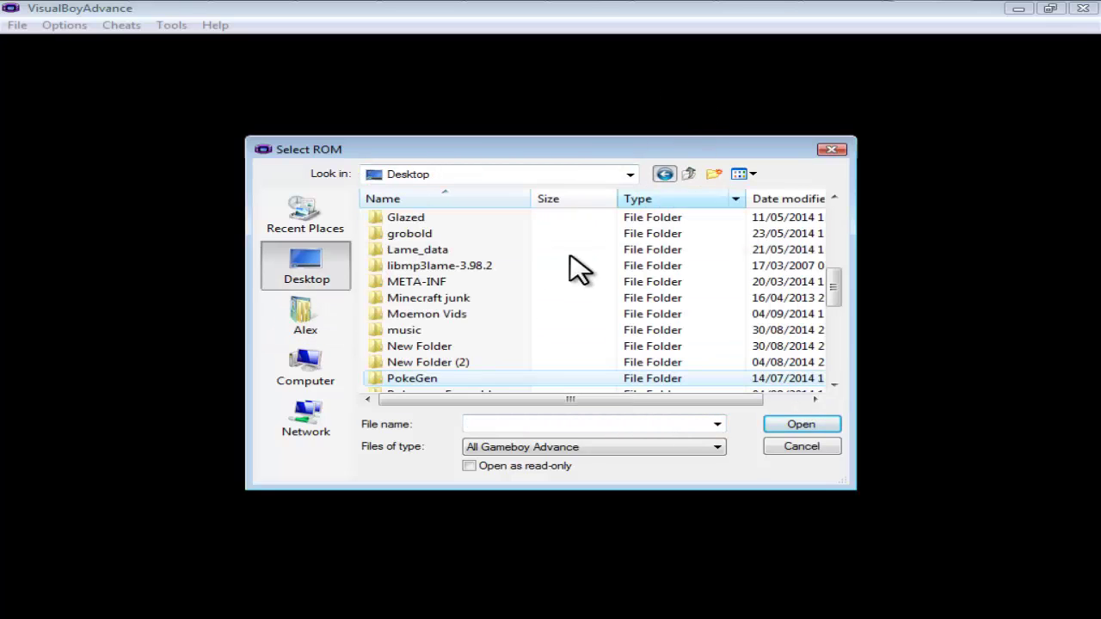
scroll(473, 374, down, 1)
double_click(482, 347)
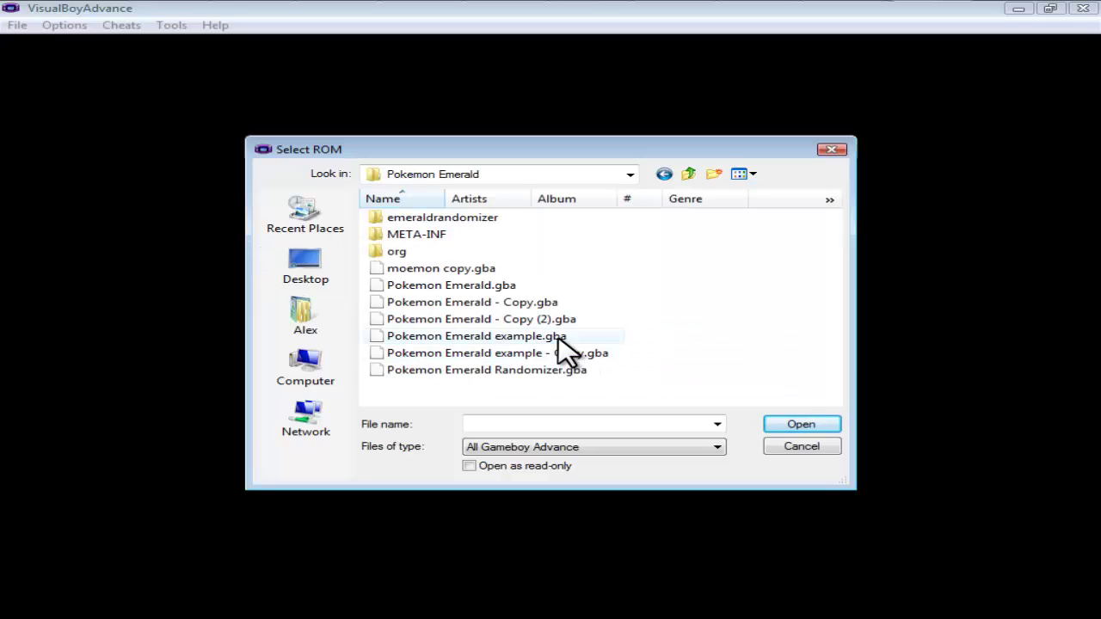
click(565, 352)
click(784, 423)
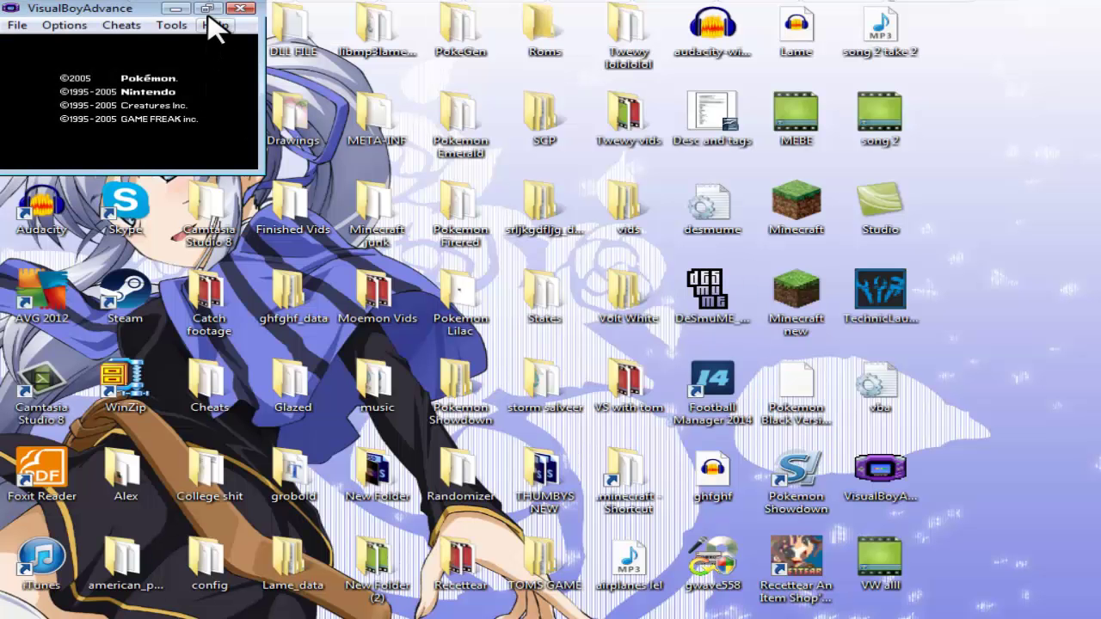
click(206, 9)
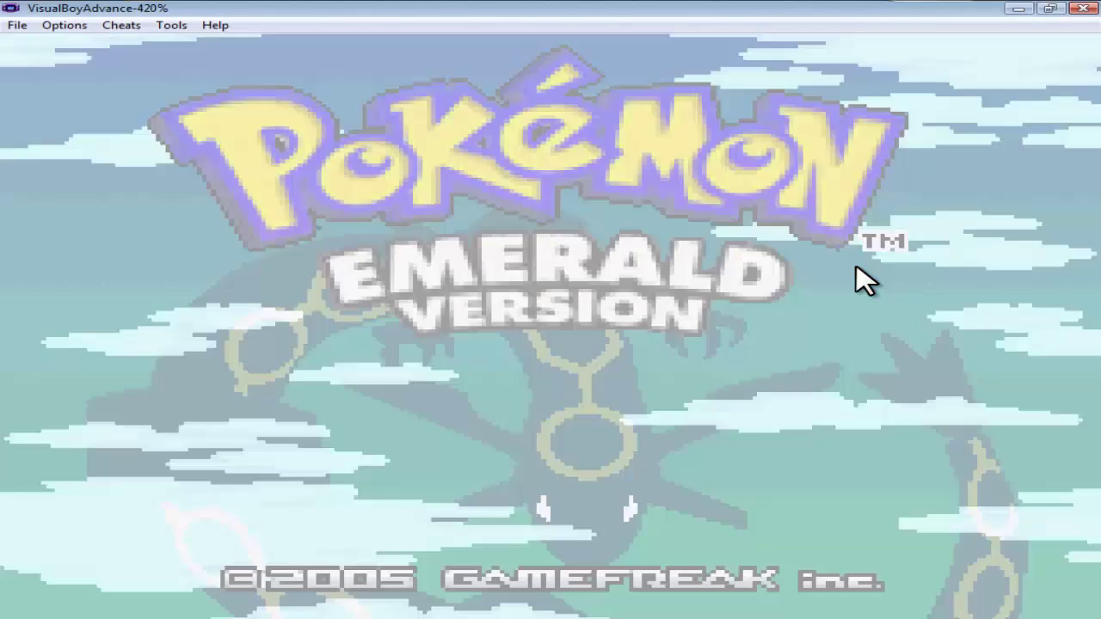
- Start a new game and advance the professor's introduction until he presents a Pokémon, to check the patched sprite
key(Return)
key(z)
key(z)
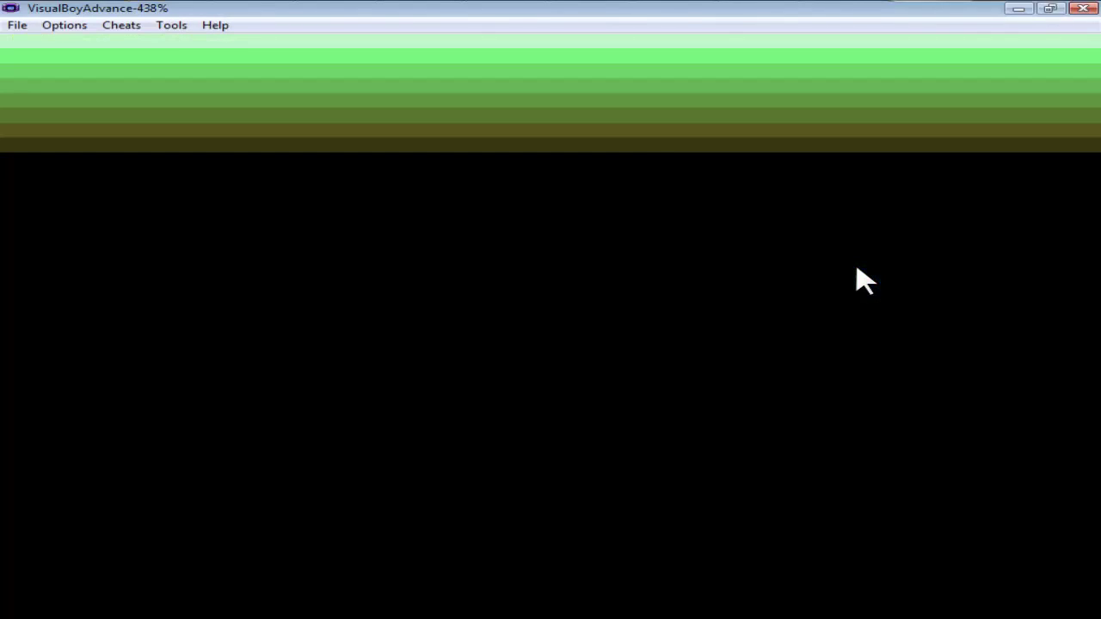
key(z)
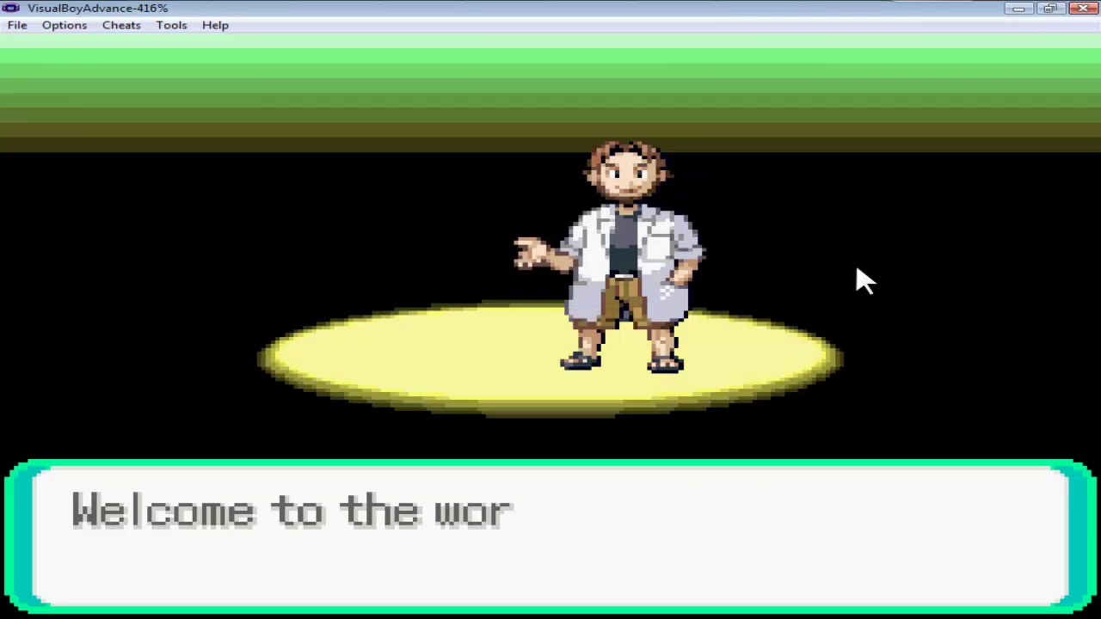
key(z)
key(z)
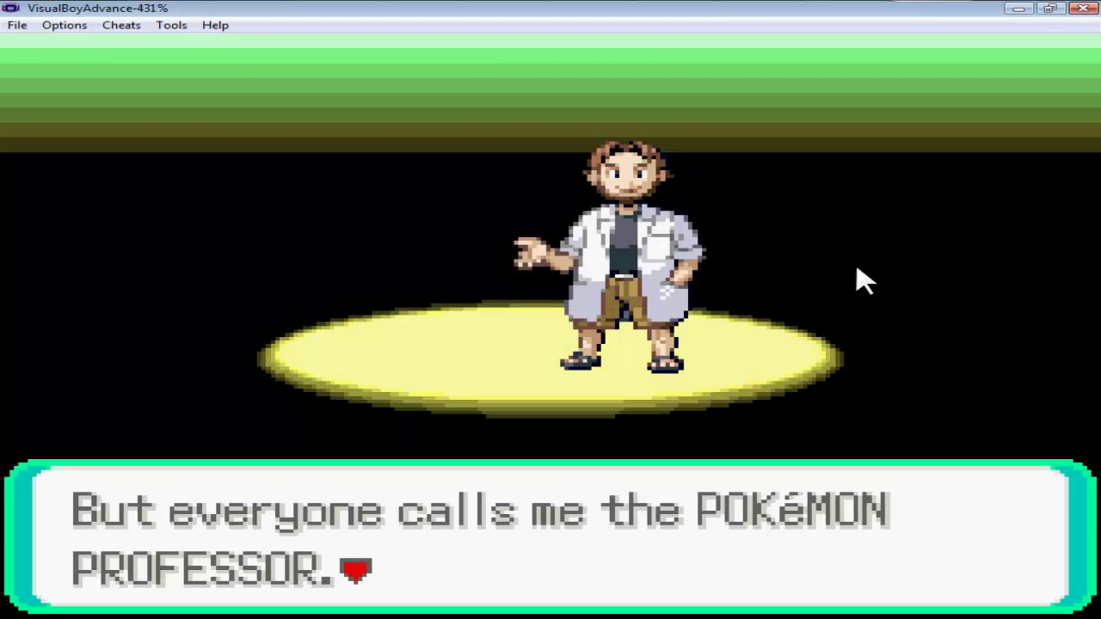
key(z)
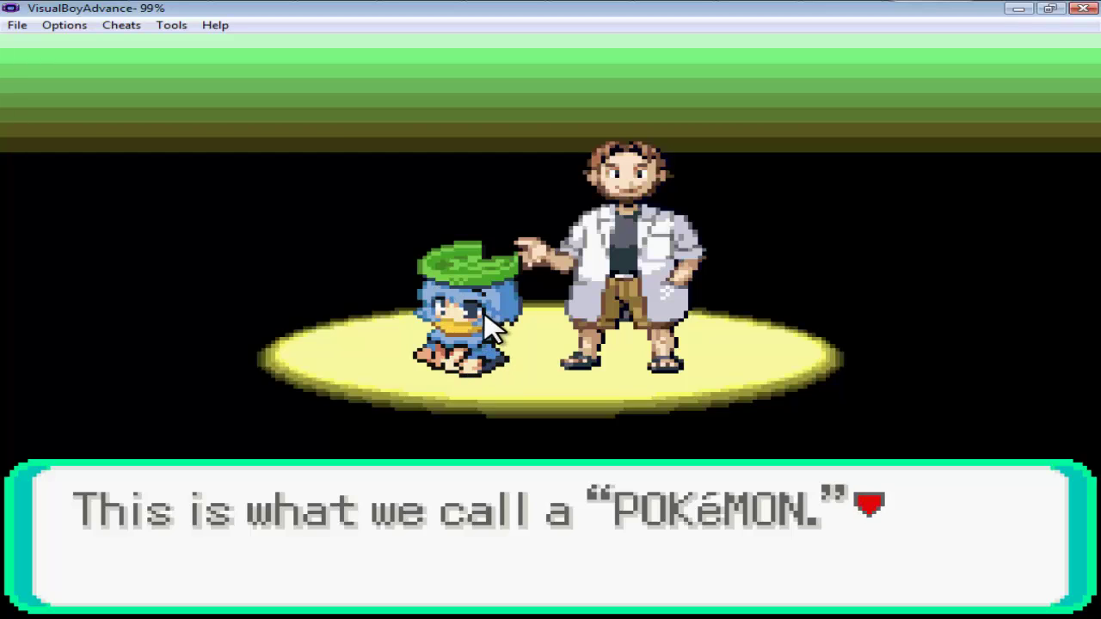
- Close VisualBoyAdvance and switch back to Firefox with the Lunar IPS page
click(1080, 10)
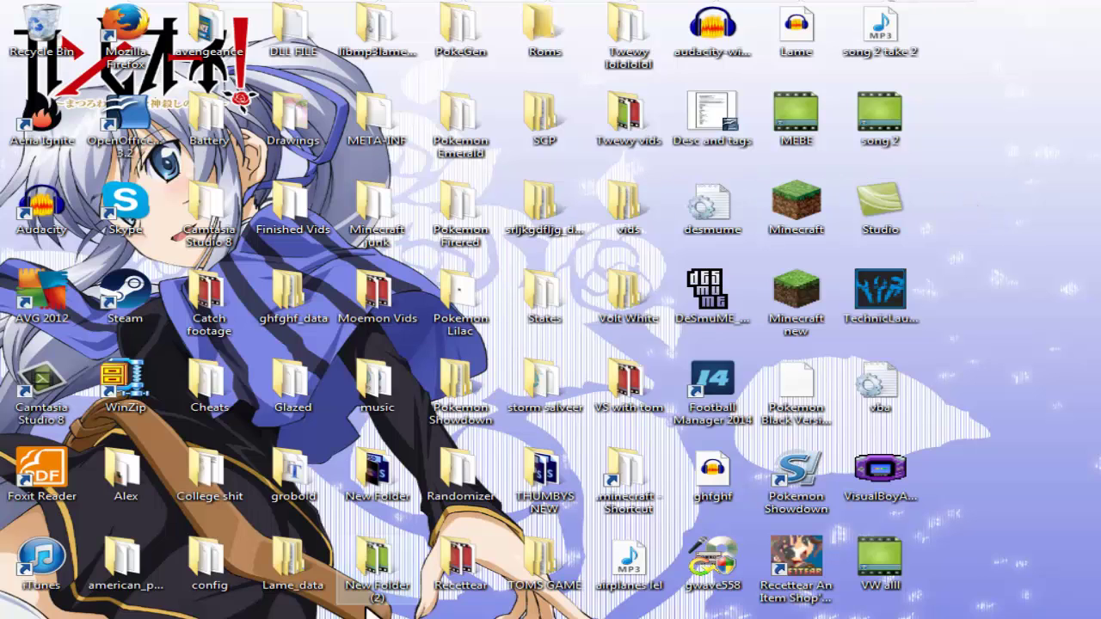
click(300, 618)
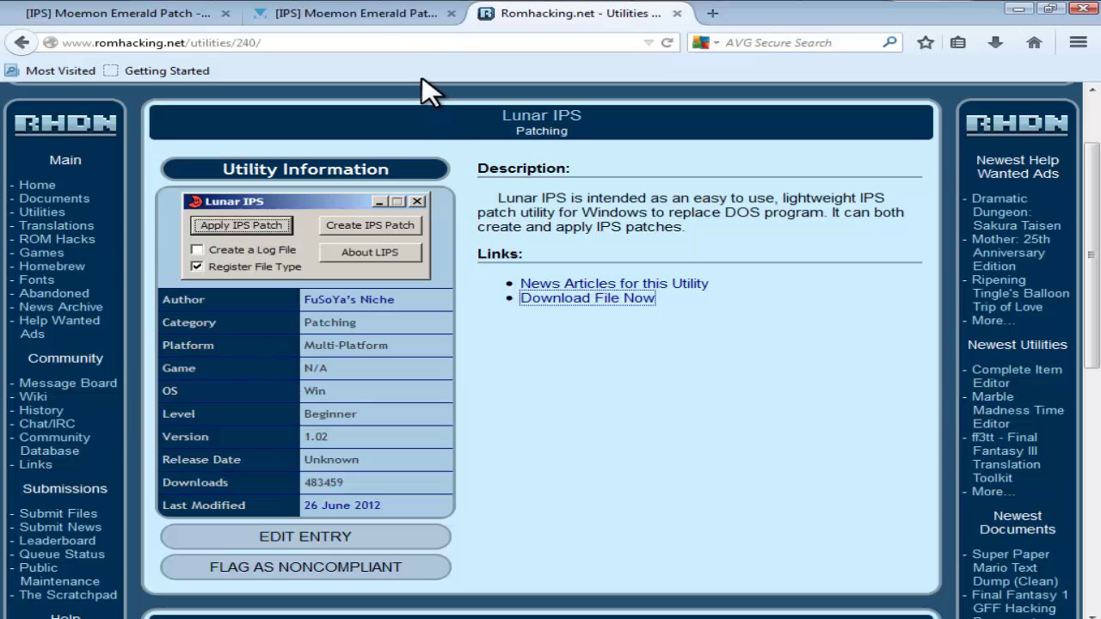
- Close the Lunar IPS page and go to google.co.uk in the remaining forum tab
click(675, 13)
click(381, 42)
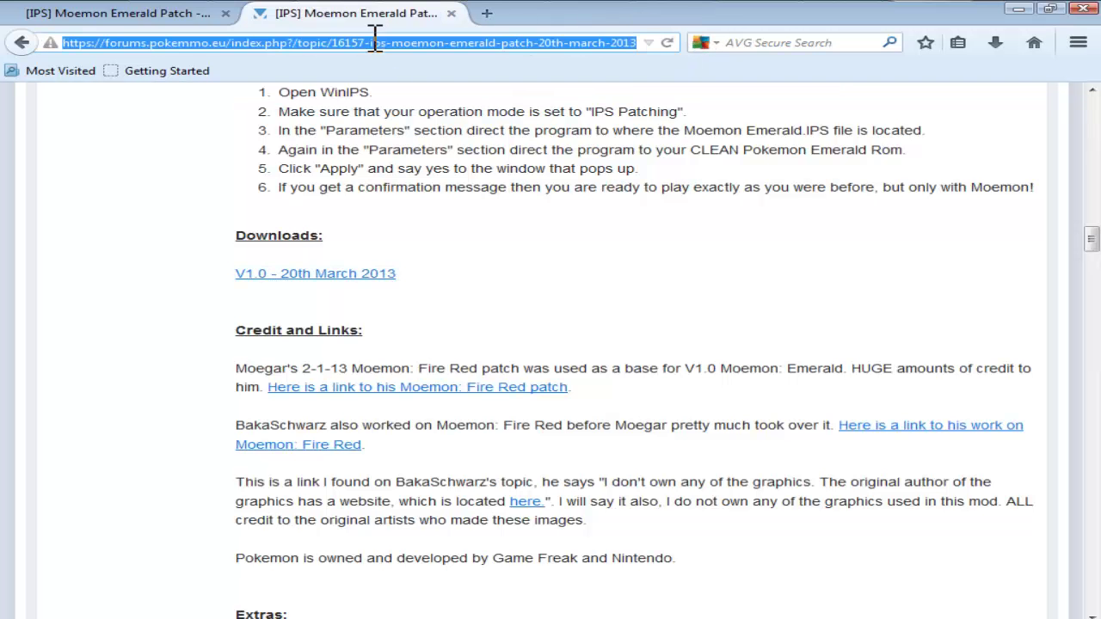
text(google.co.uk/)
key(Return)
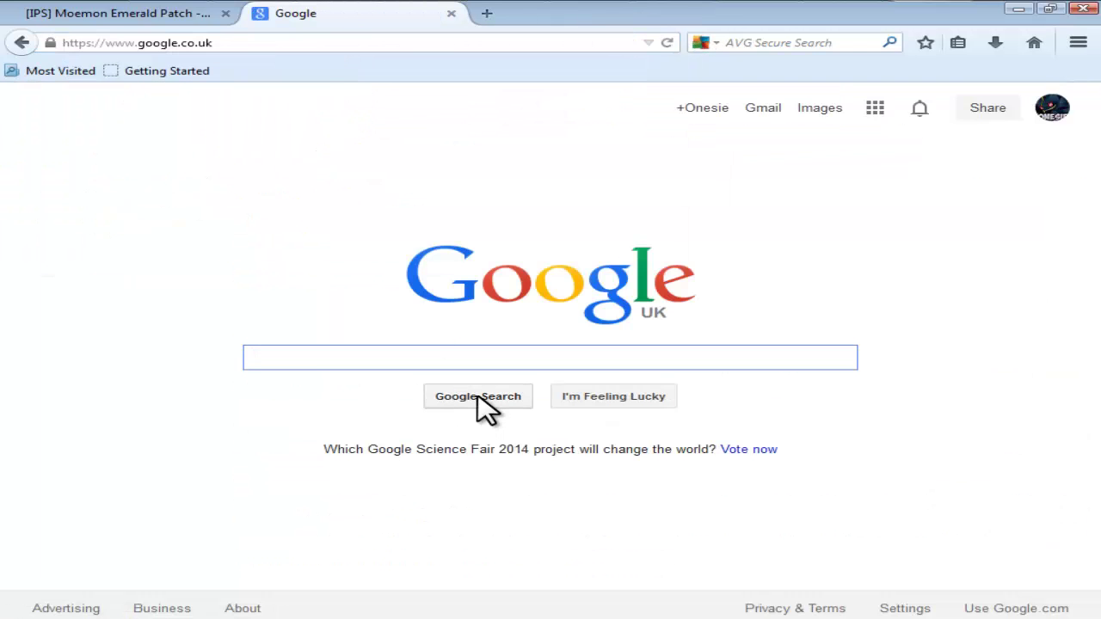
- Search Google for "universal randomizer" and open the Universal Pokemon Game Randomizer site from PokeHacks
text(univer)
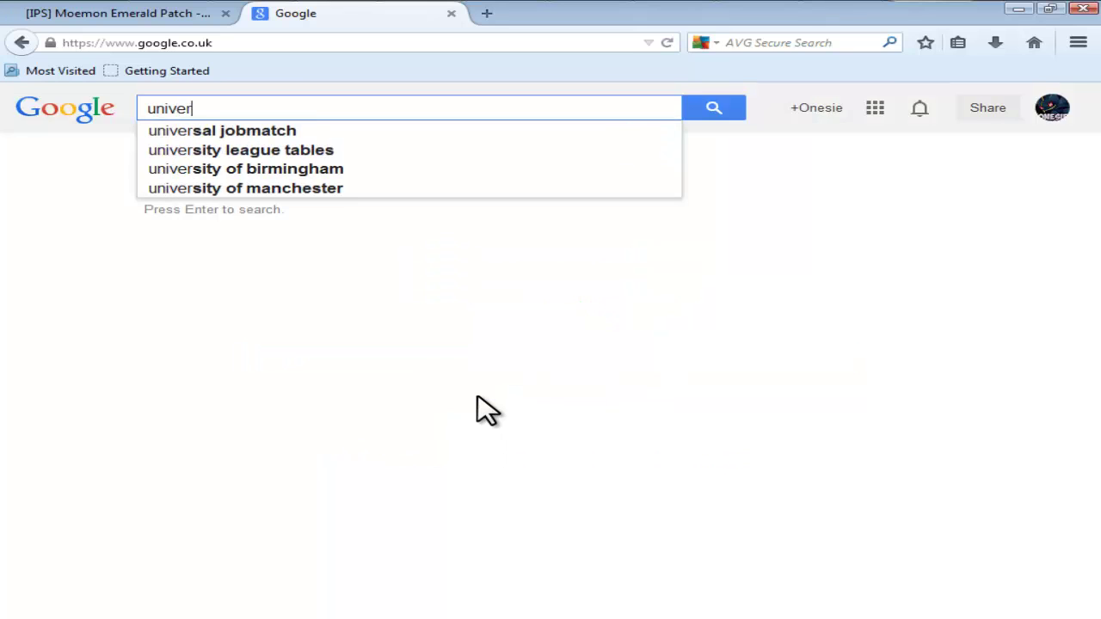
text(sal randi)
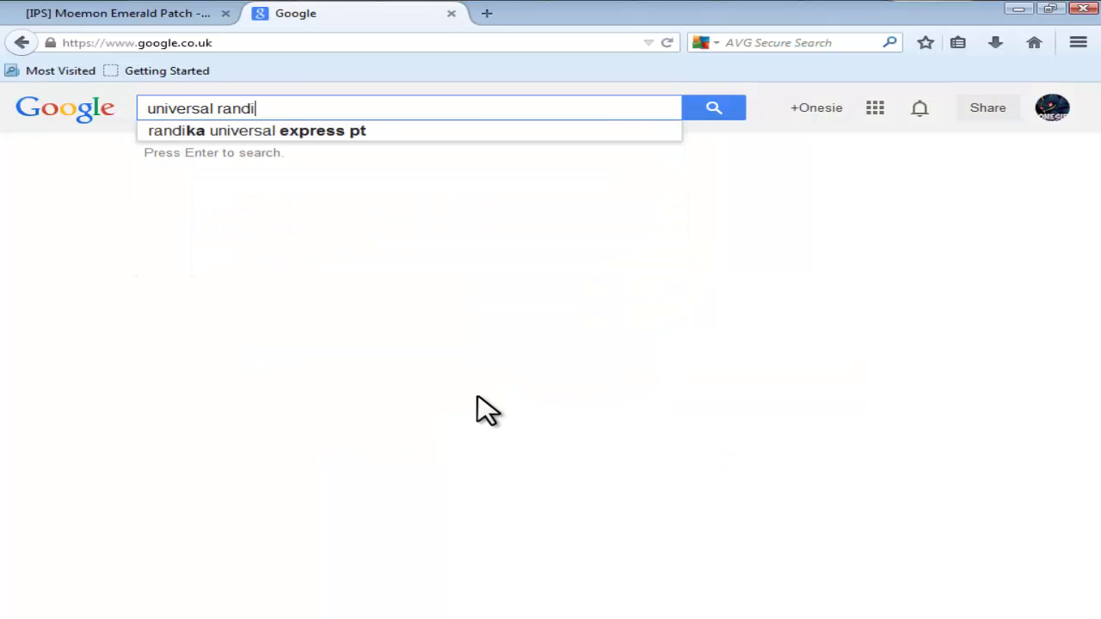
key(BackSpace)
key(Down)
key(Return)
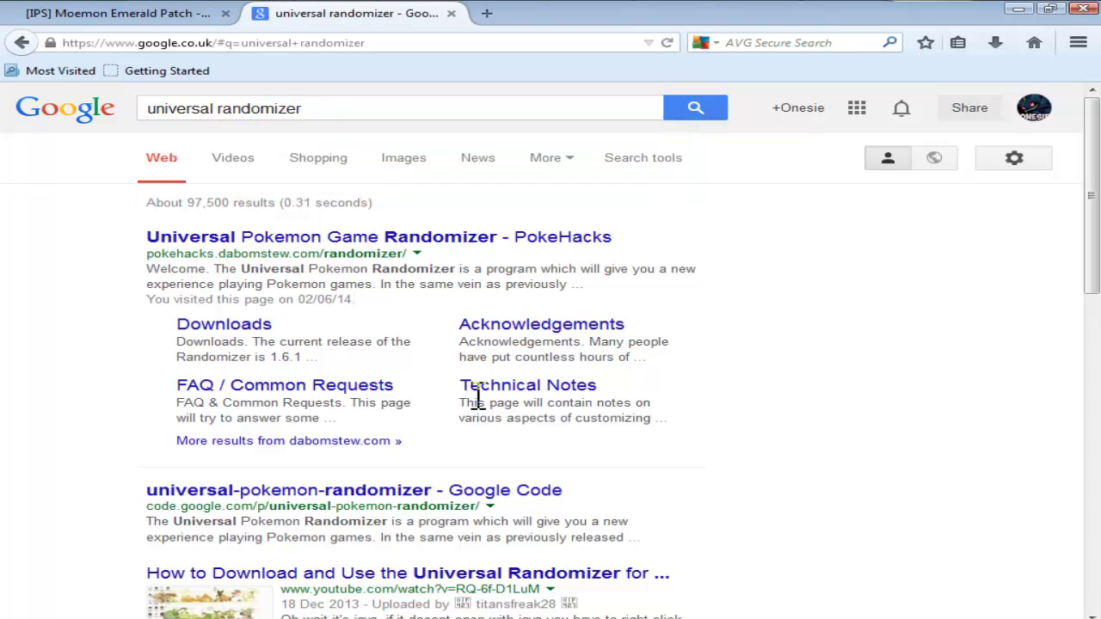
click(354, 242)
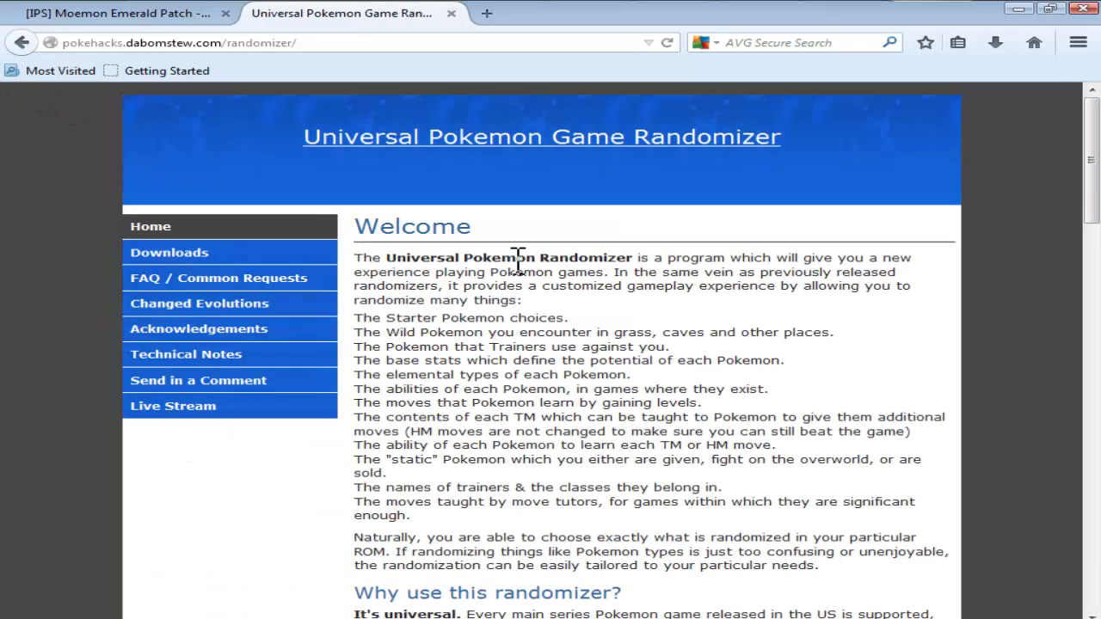
- Go to the randomizer site's Downloads page and save the current release, UPRandomizer-161.zip
scroll(283, 258, down, 3)
scroll(224, 275, up, 3)
click(196, 257)
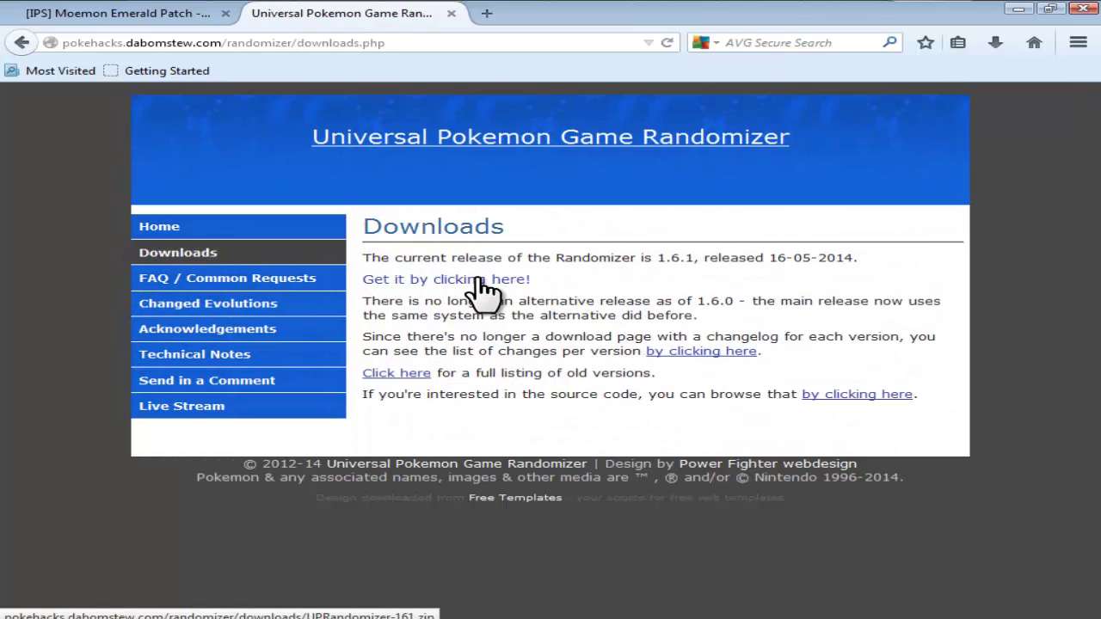
click(478, 280)
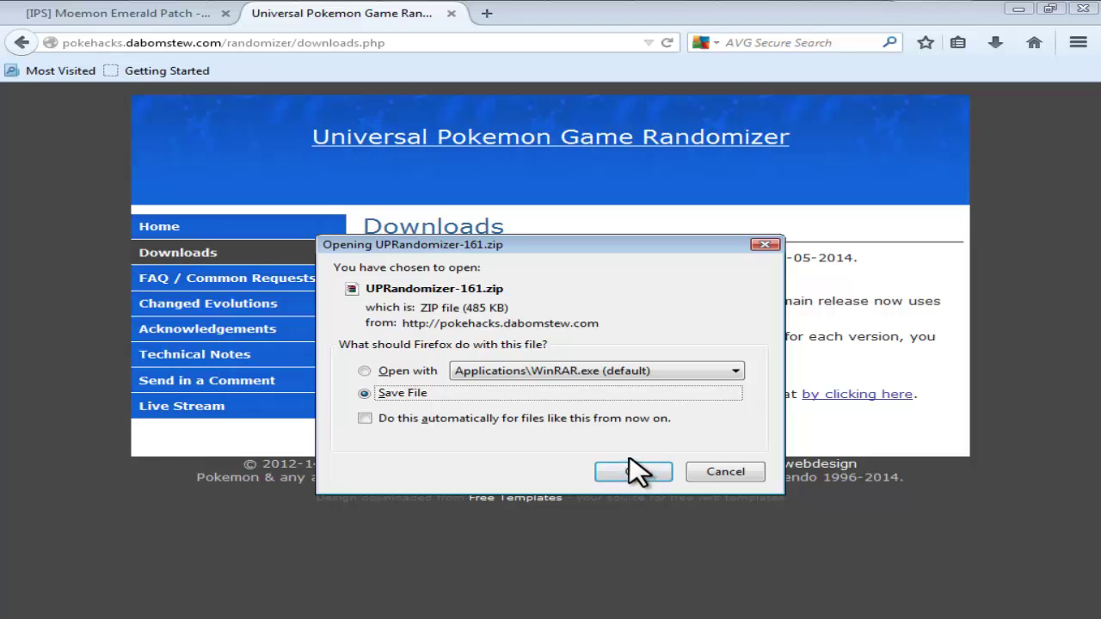
click(634, 471)
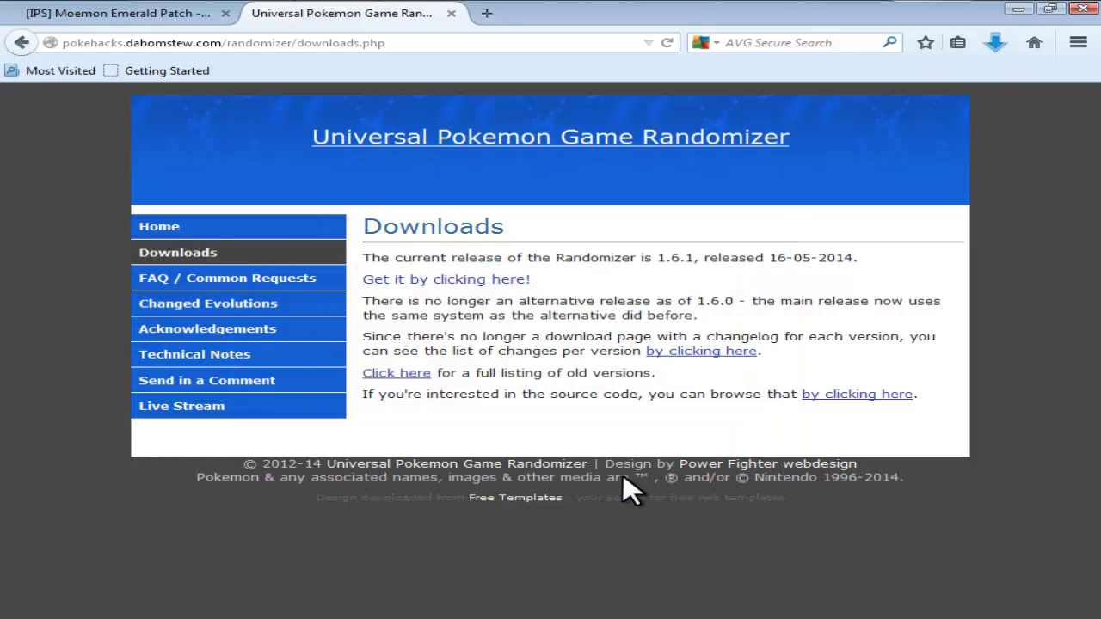
- Show the downloaded UPRandomizer-161 archive in its folder and select it
click(994, 45)
click(983, 109)
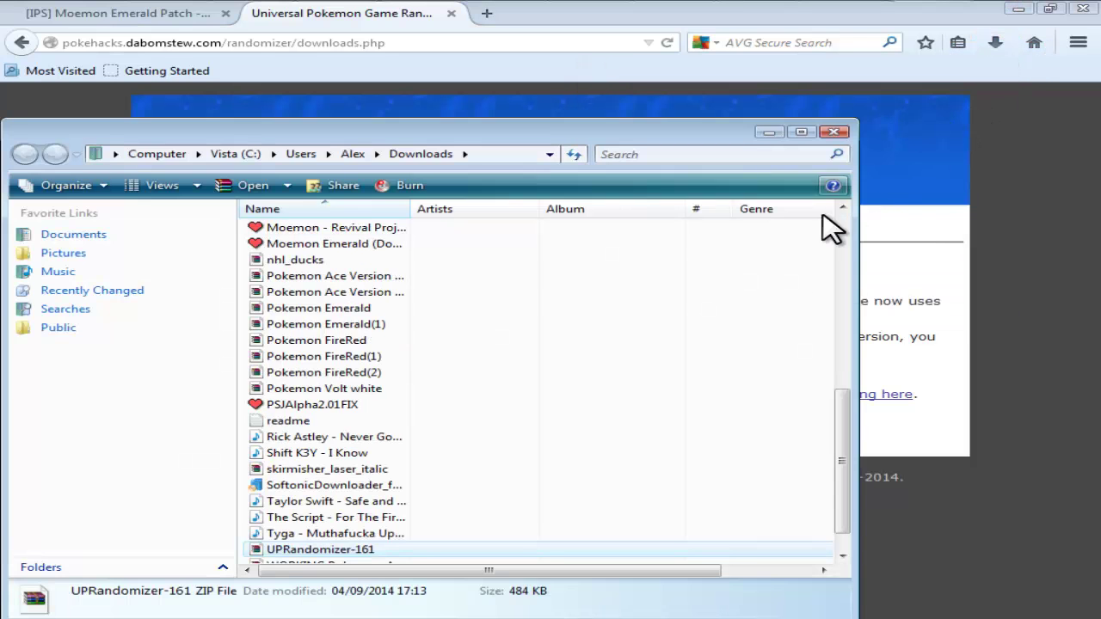
click(766, 291)
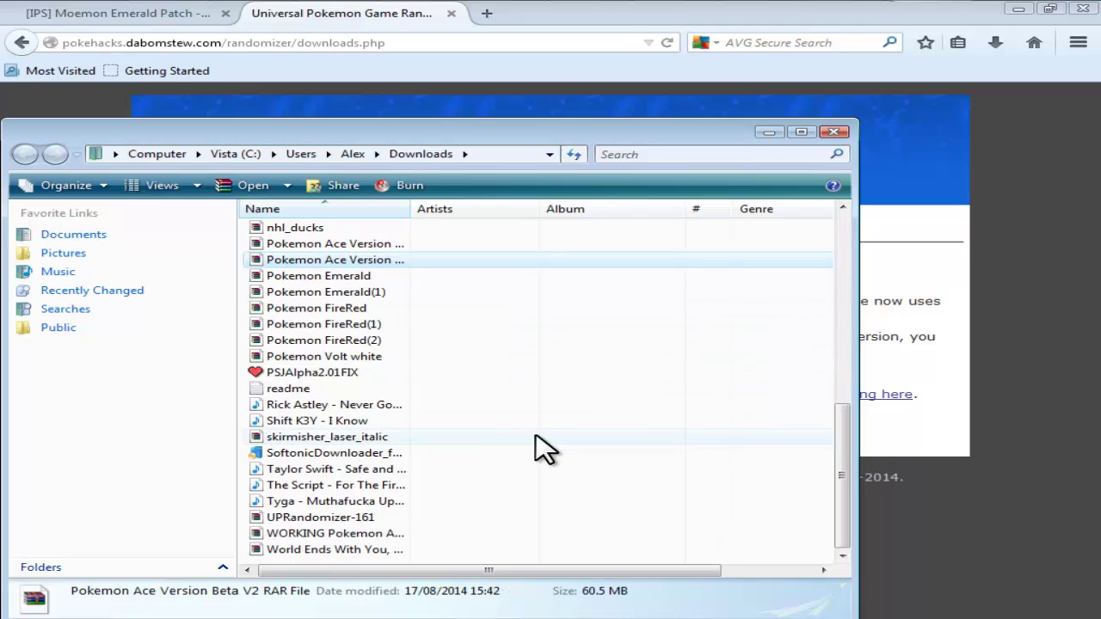
click(374, 519)
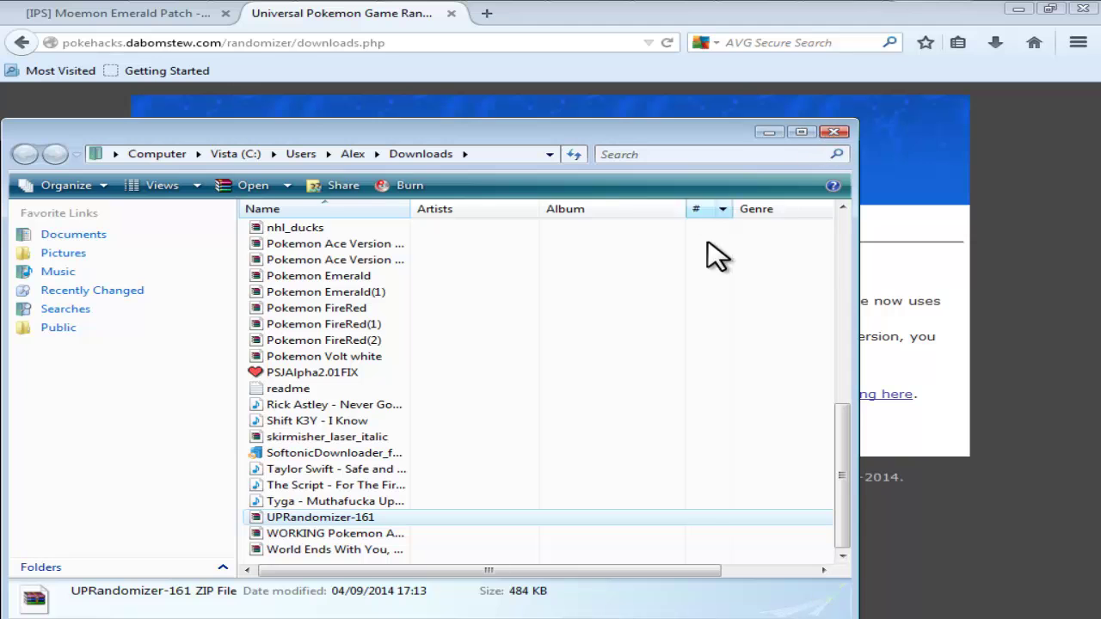
- Return to the desktop and launch the randomizer JAR from the Randomizer folder with Java(TM) Platform SE binary
click(832, 132)
click(1016, 9)
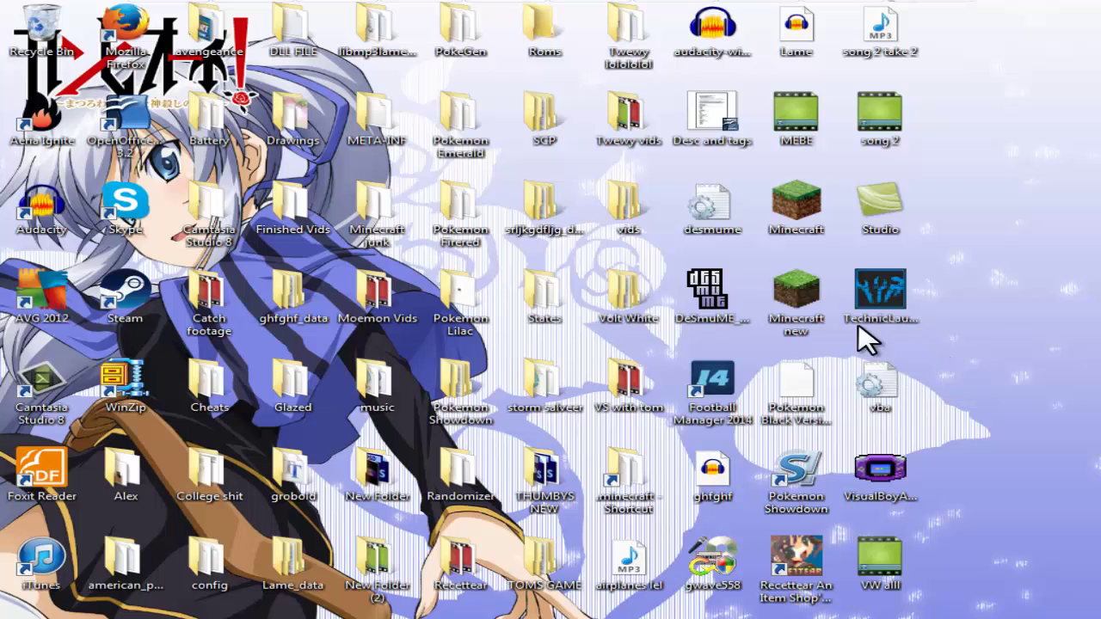
double_click(479, 473)
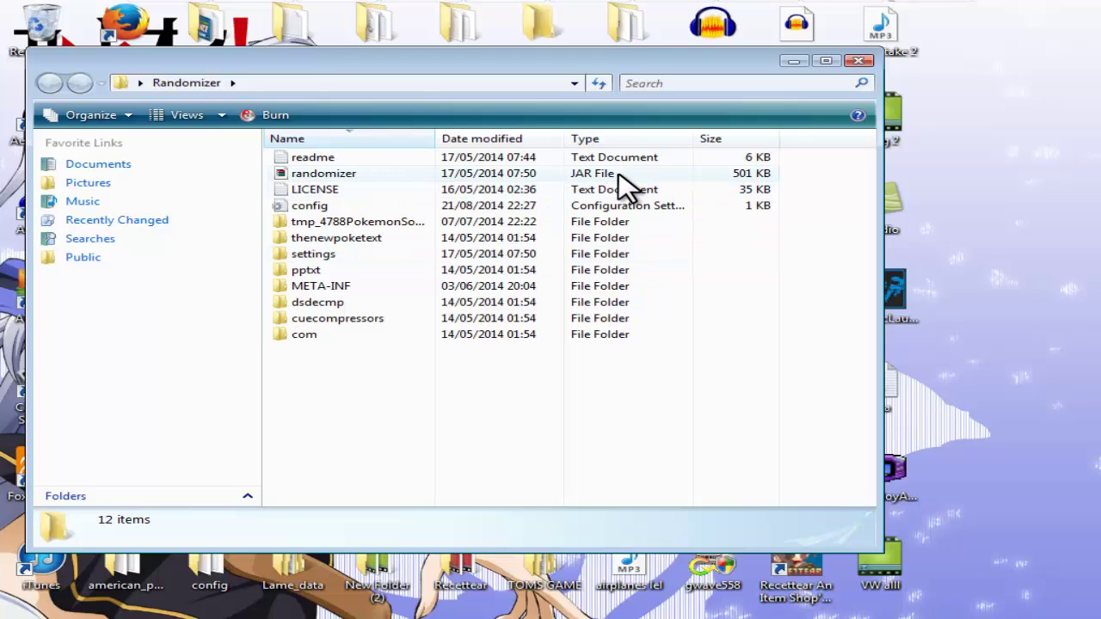
right_click(423, 175)
click(346, 177)
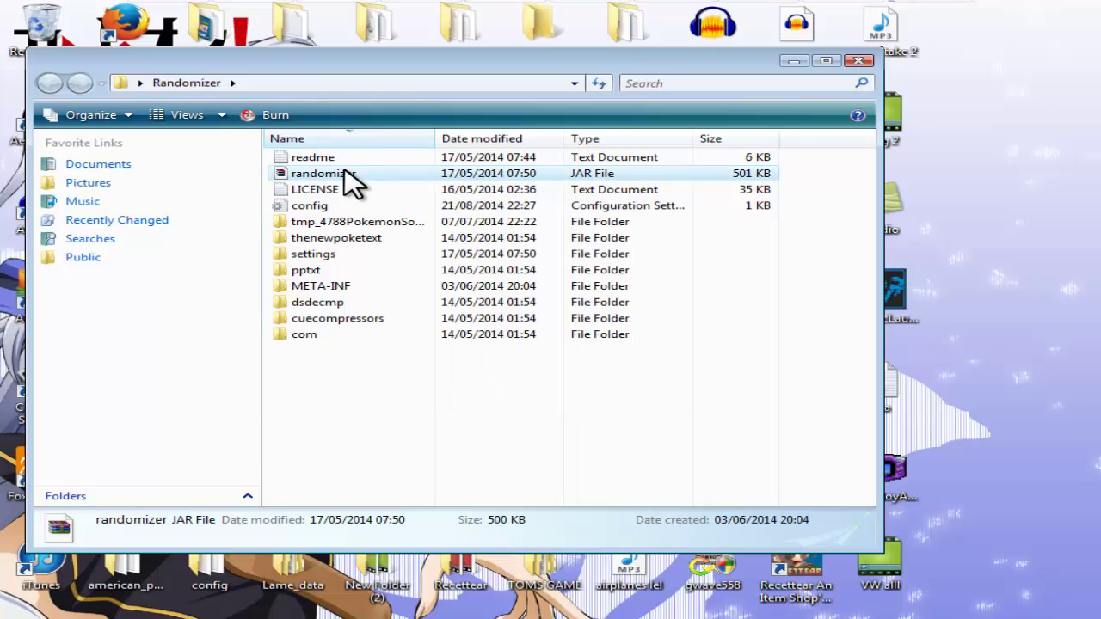
right_click(346, 176)
mouse_move(513, 217)
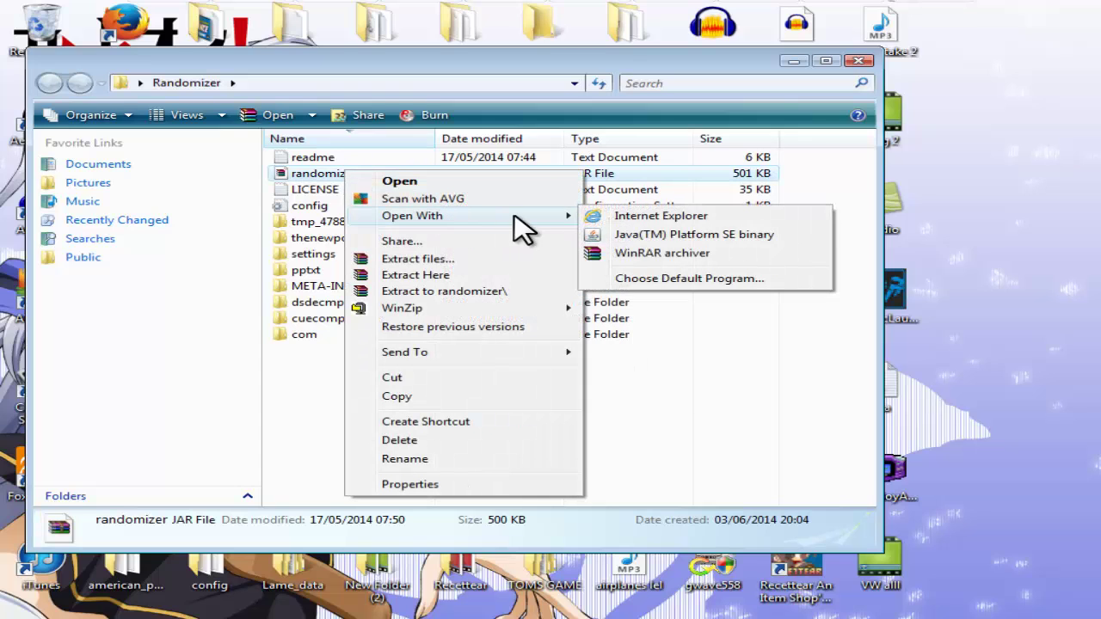
click(636, 234)
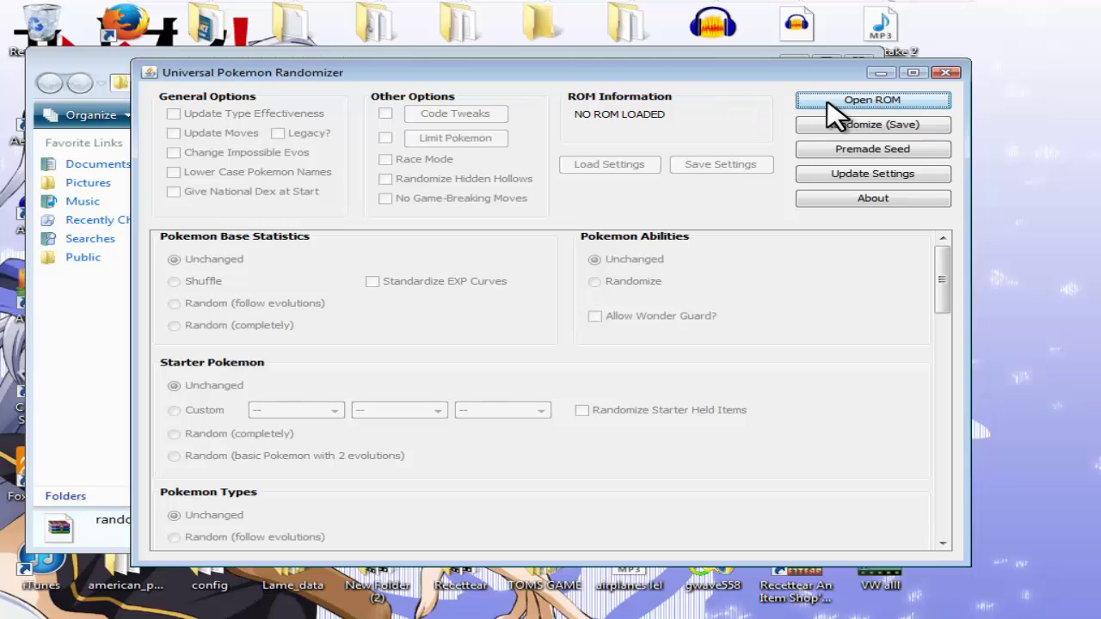
- Load Pokemon FireRed example.gba from the desktop's Pokemon Firered folder into the randomizer
click(830, 102)
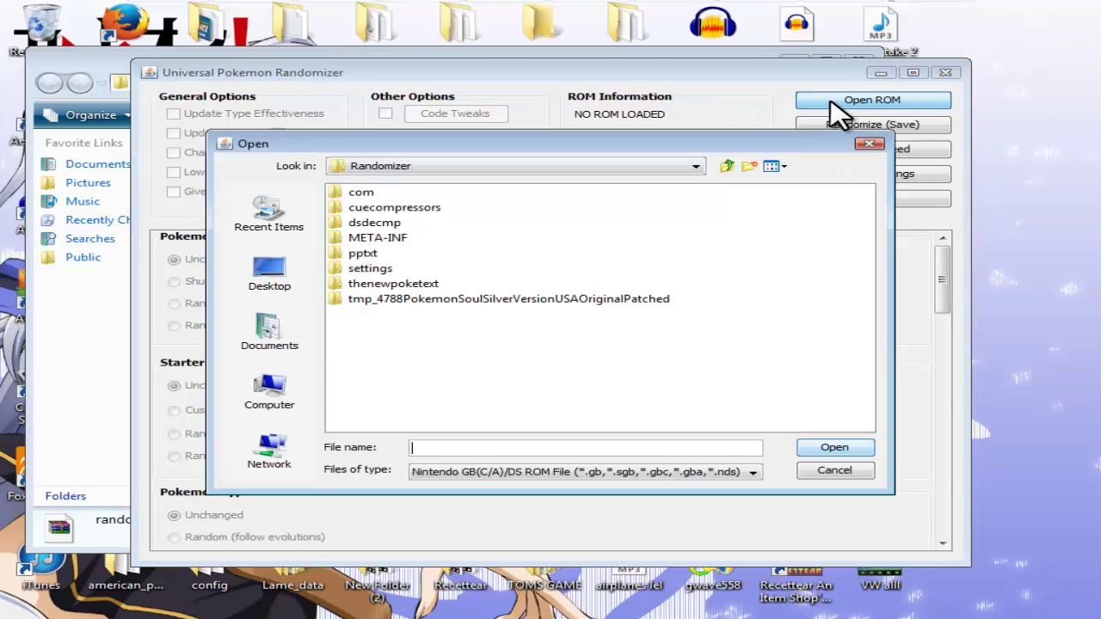
click(273, 277)
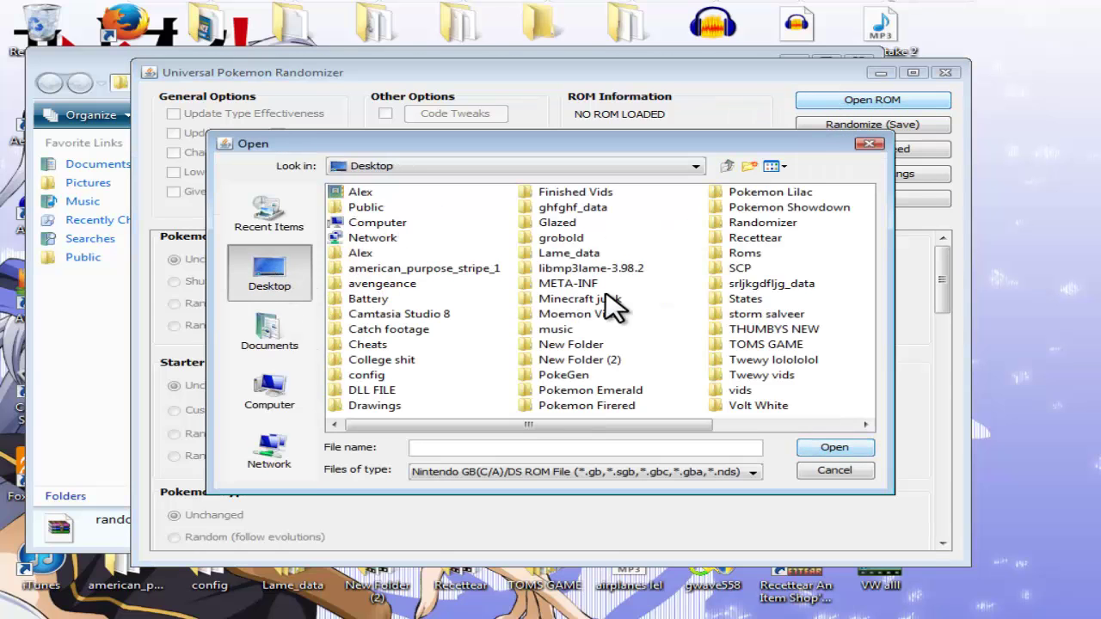
click(716, 285)
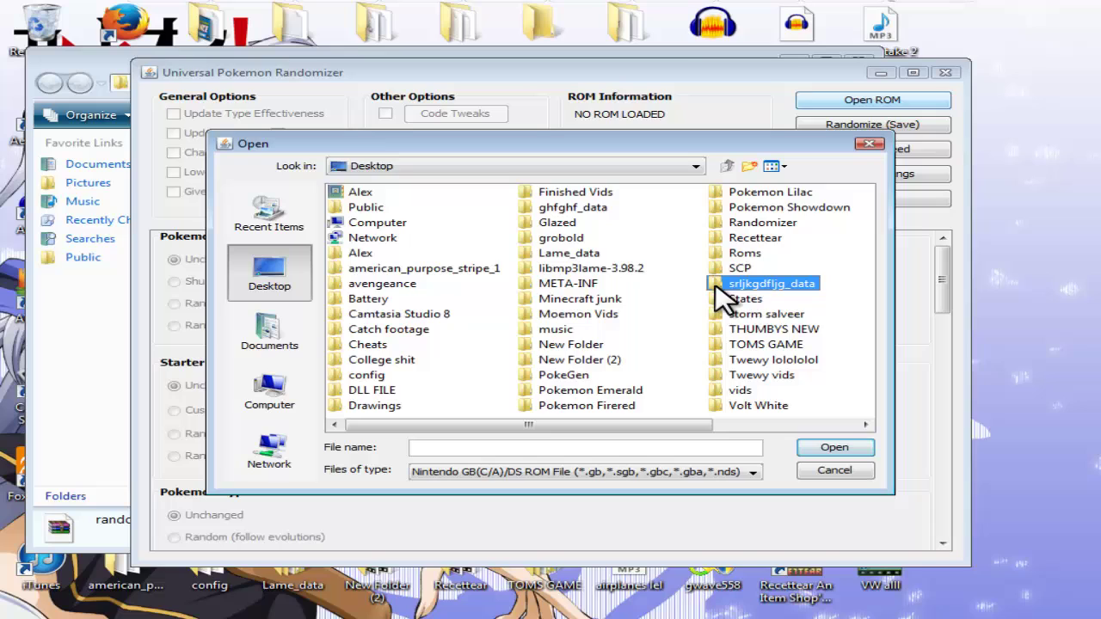
double_click(612, 405)
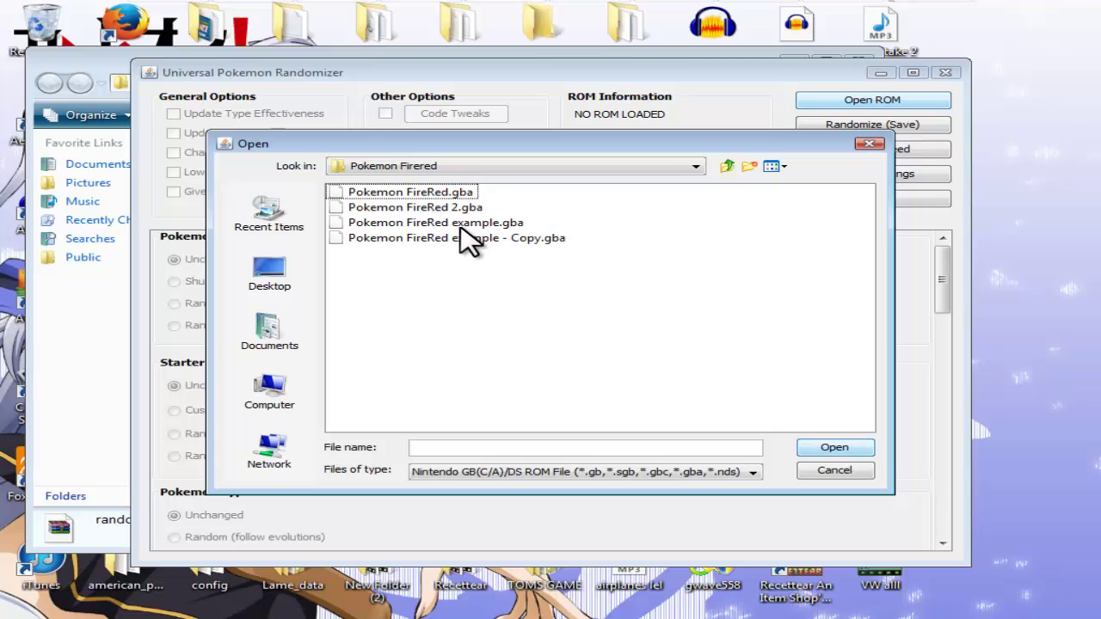
click(449, 223)
click(847, 449)
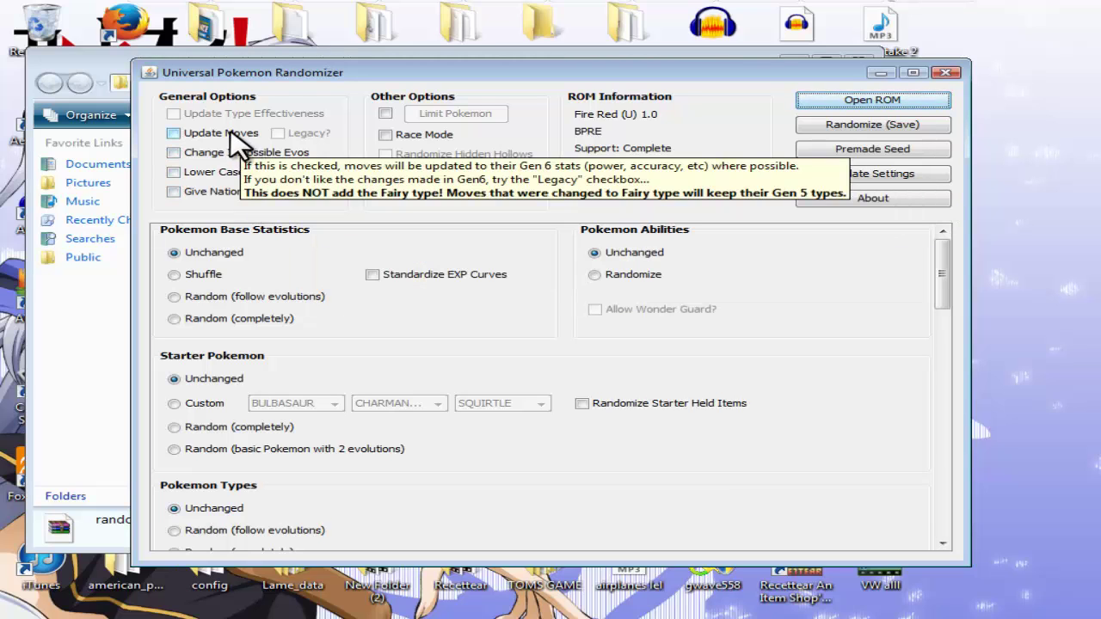
- Enable Update Moves, Change Impossible Evos, Lower Case Pokemon Names and Give National Dex at Start
click(232, 138)
click(243, 154)
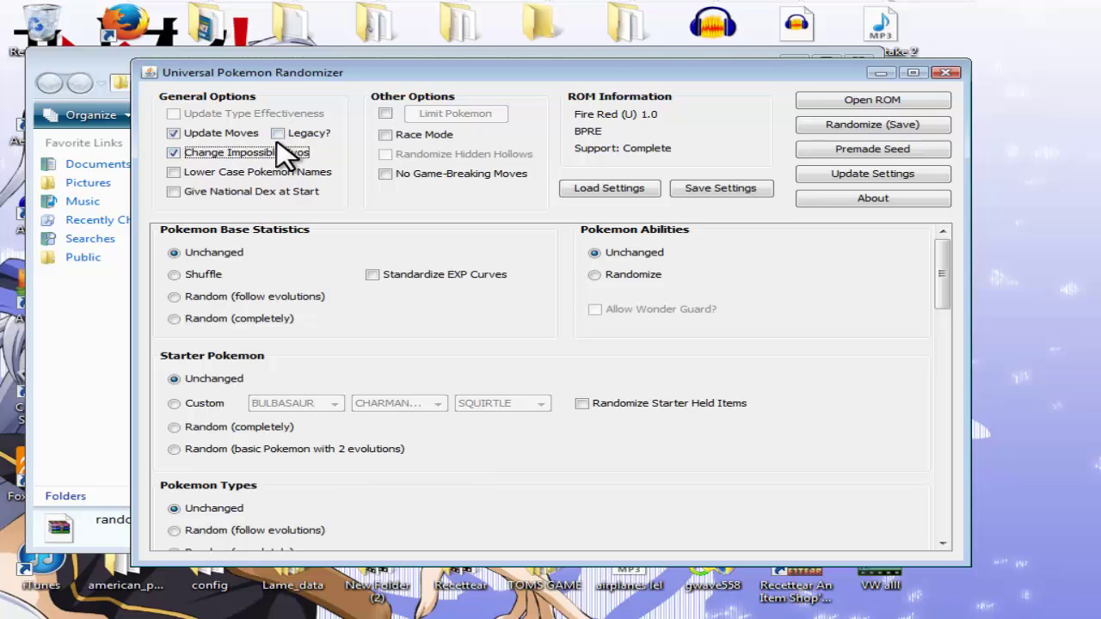
click(250, 174)
click(258, 198)
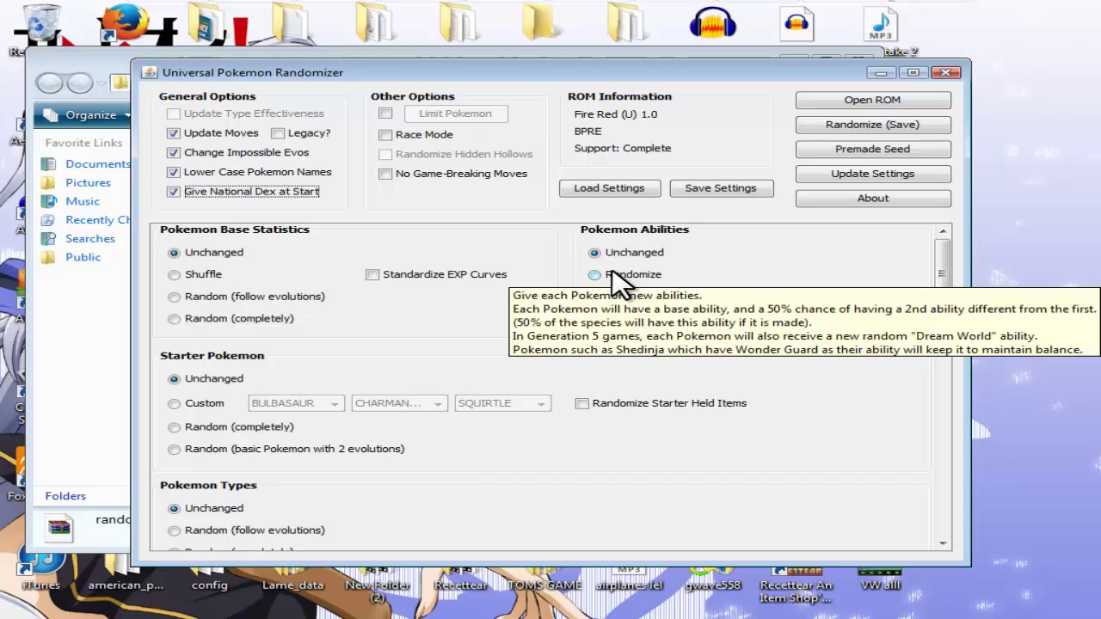
- Set the starter Pokemon to Random (basic Pokemon with 2 evolutions) and enable randomized starter held items
scroll(369, 318, down, 2)
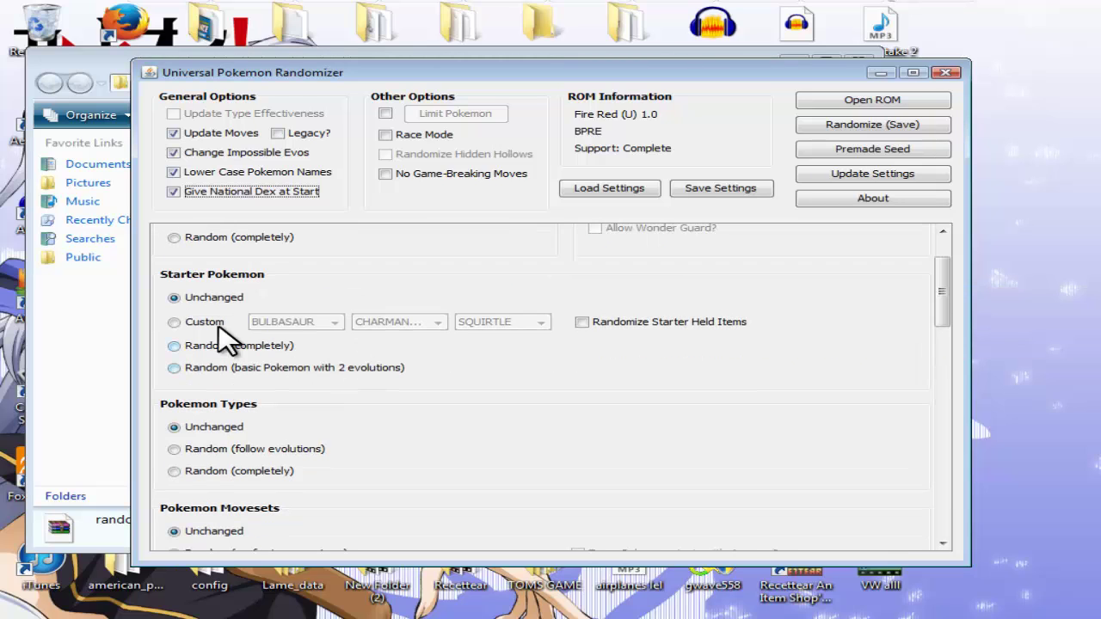
click(174, 323)
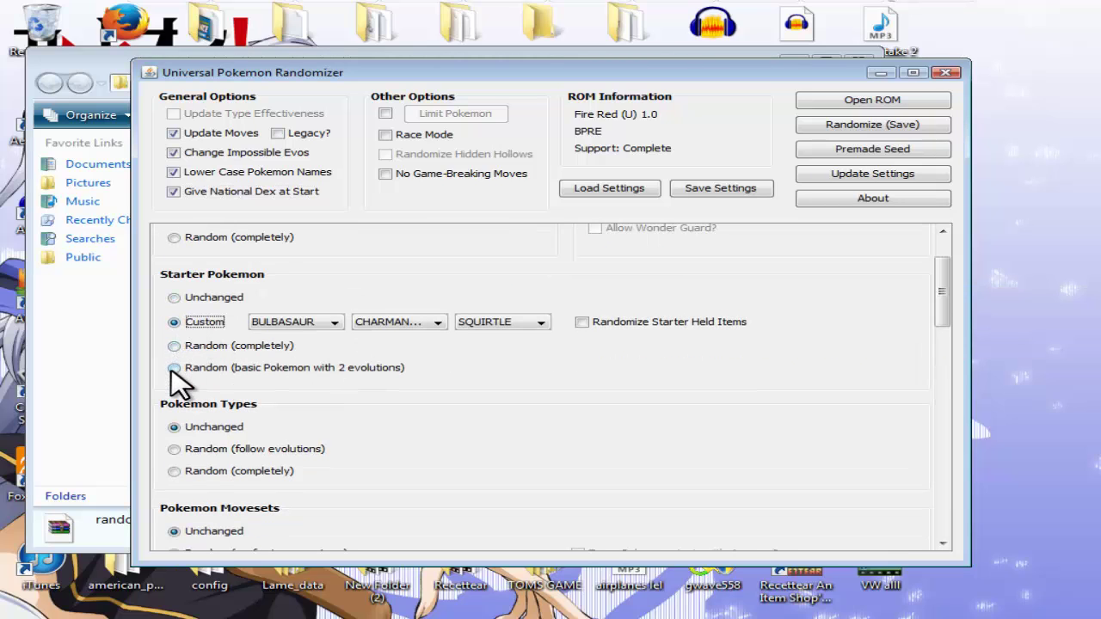
click(174, 368)
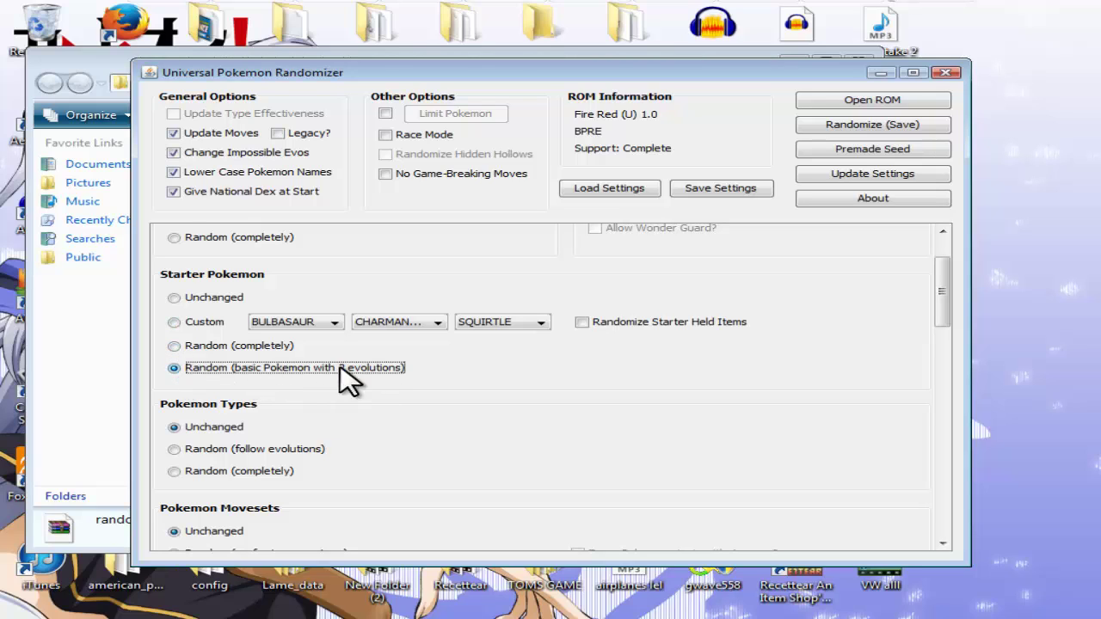
click(592, 324)
- Set Pokemon Types to Random (follow evolutions) and Pokemon Movesets to Random (completely)
scroll(508, 386, down, 3)
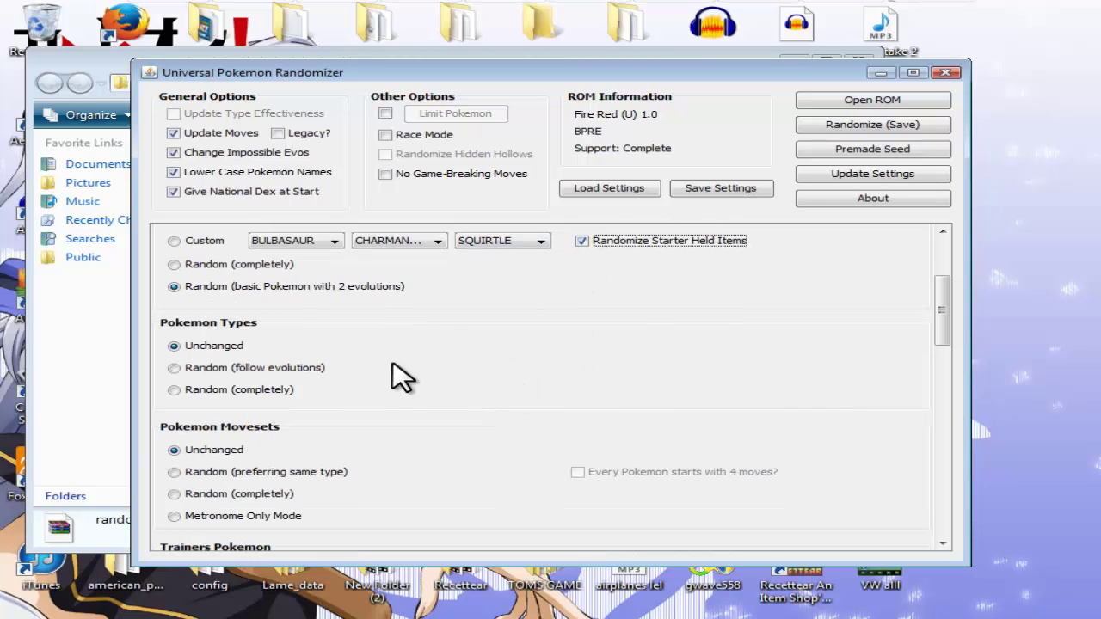
click(175, 391)
scroll(590, 393, down, 3)
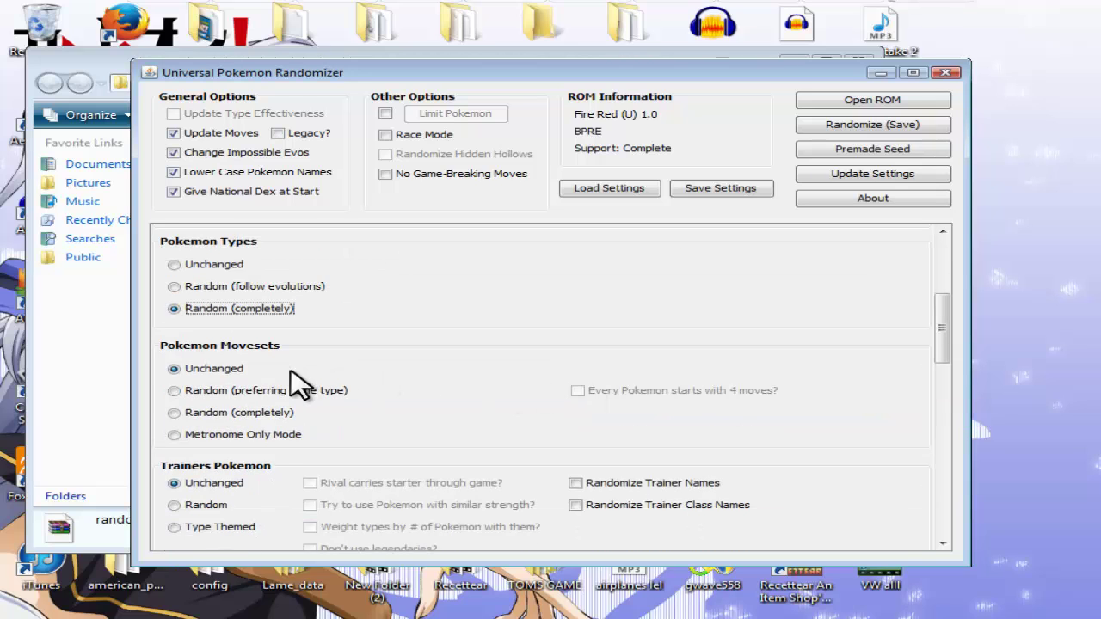
click(196, 287)
scroll(647, 321, down, 3)
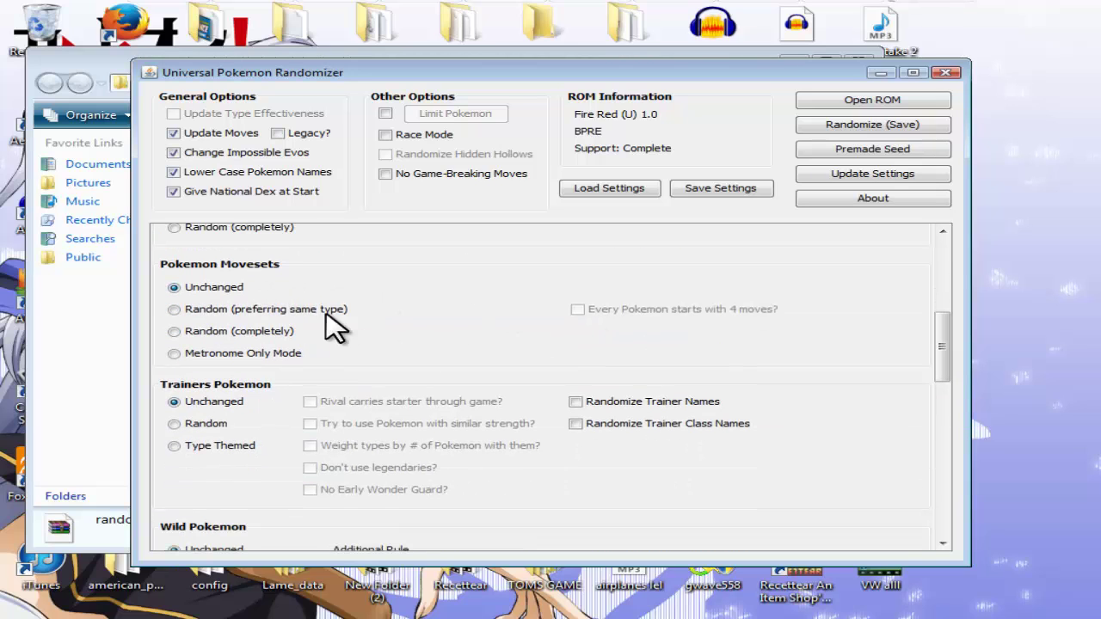
click(174, 332)
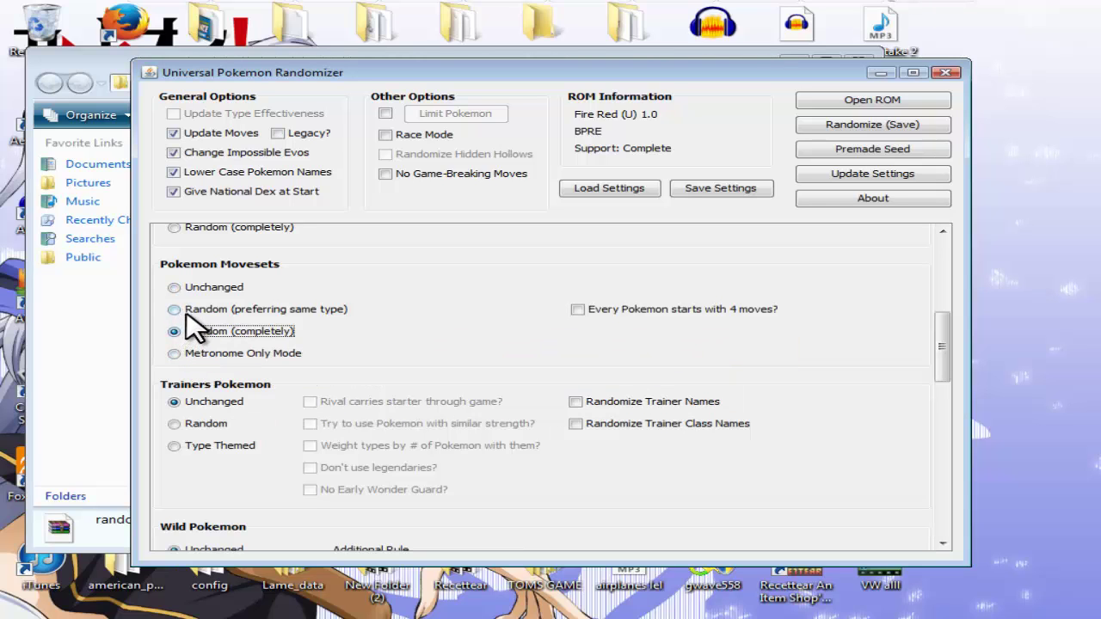
- Set Trainers Pokemon to Random, with the rival carrying the starter through the game and no legendaries used
scroll(215, 329, down, 3)
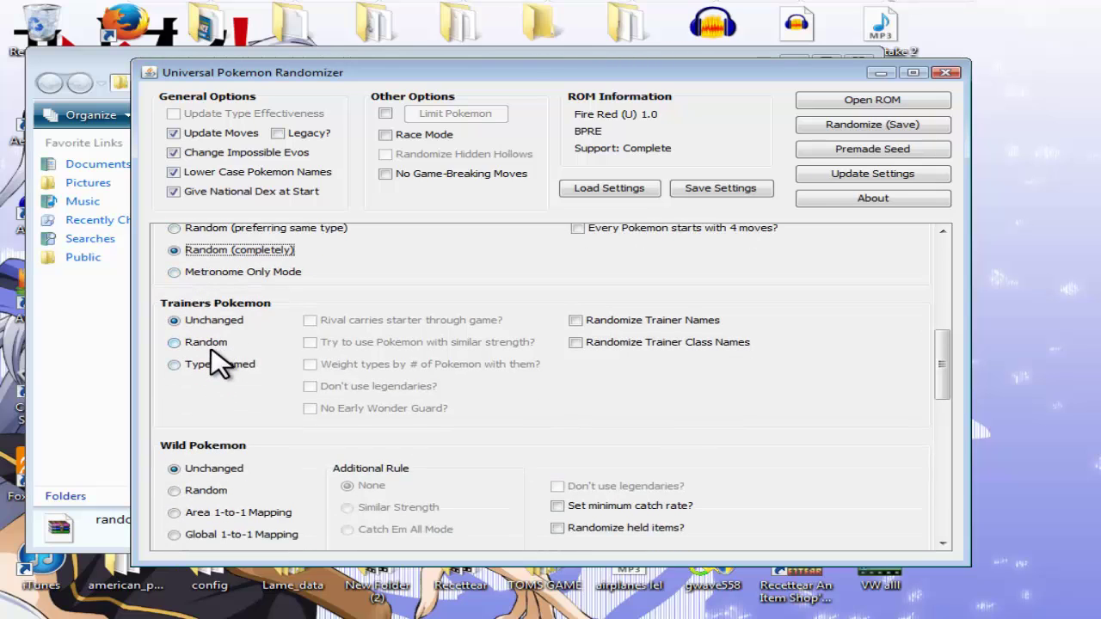
click(209, 346)
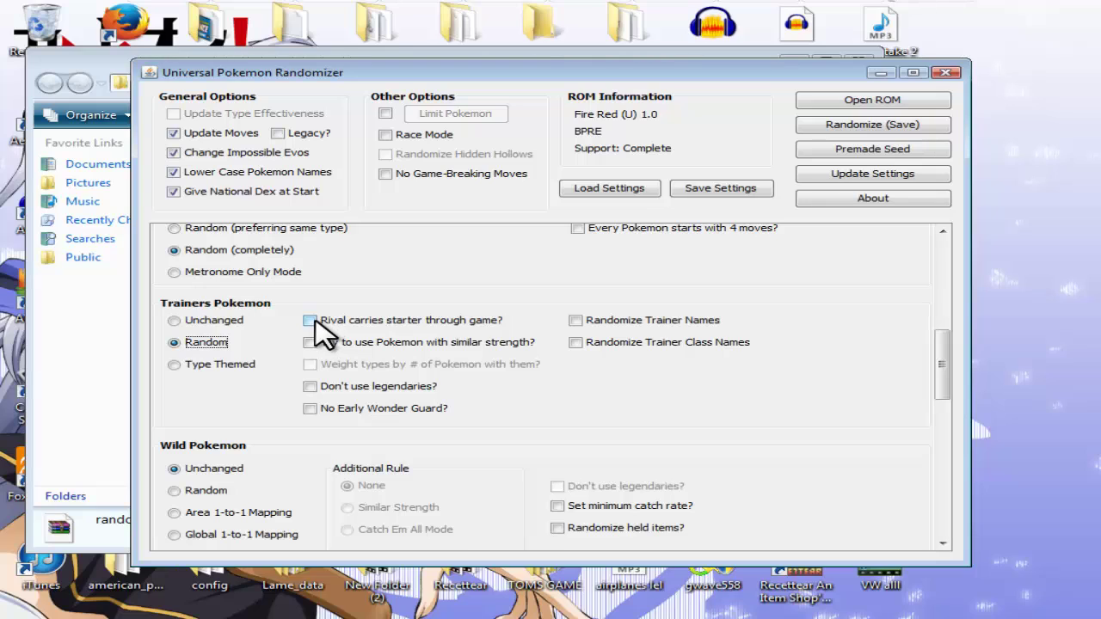
click(312, 320)
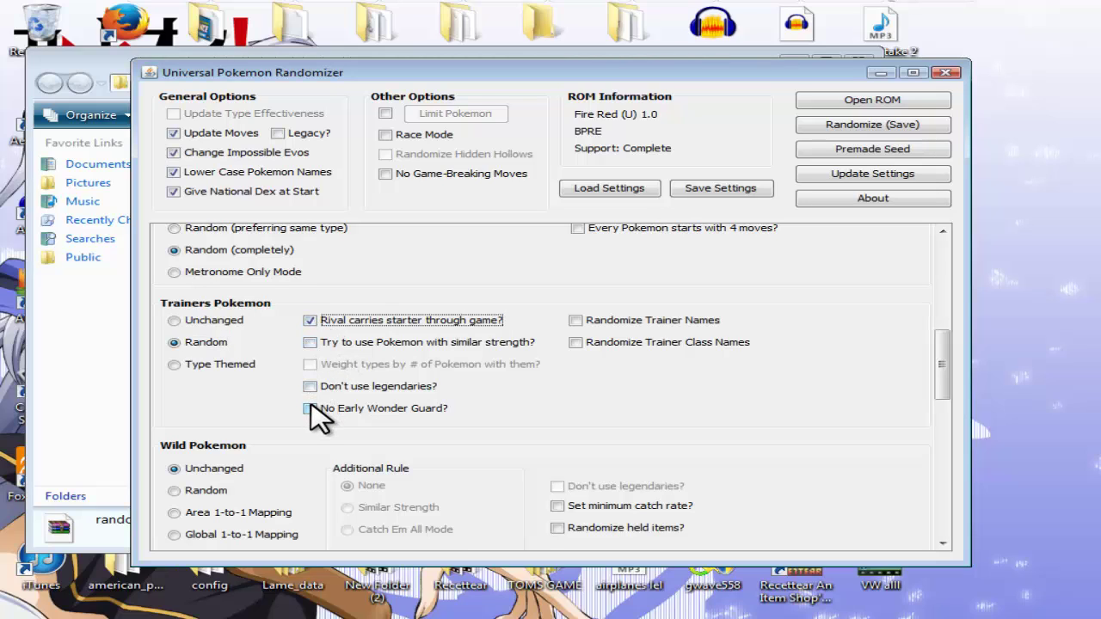
click(309, 386)
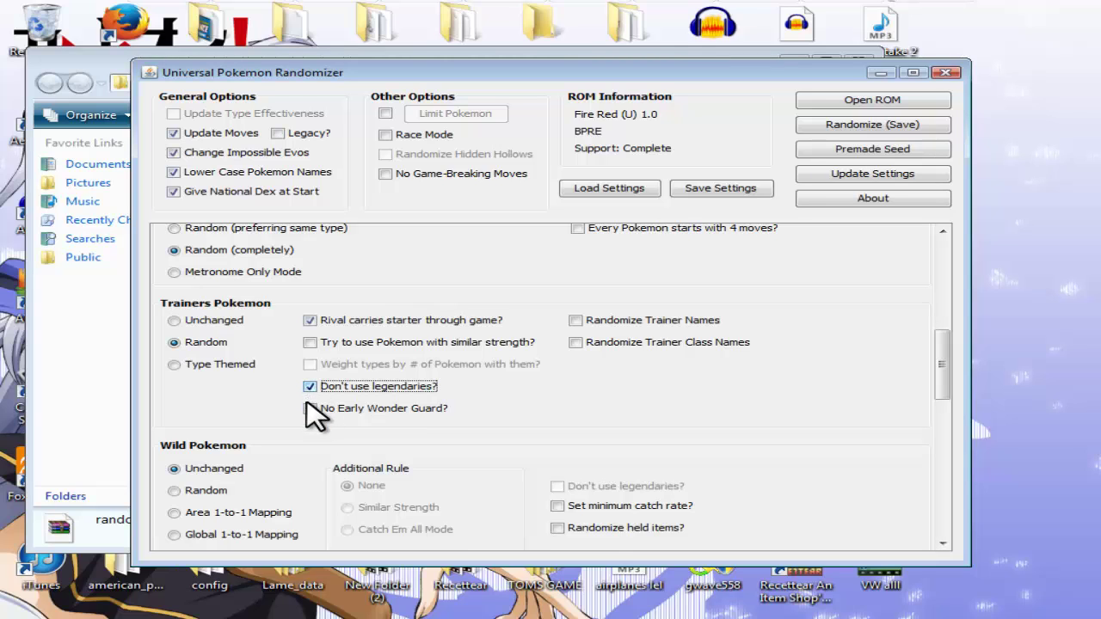
- Enable No Early Wonder Guard for Trainers Pokemon and Randomize held items for Wild Pokemon
click(309, 409)
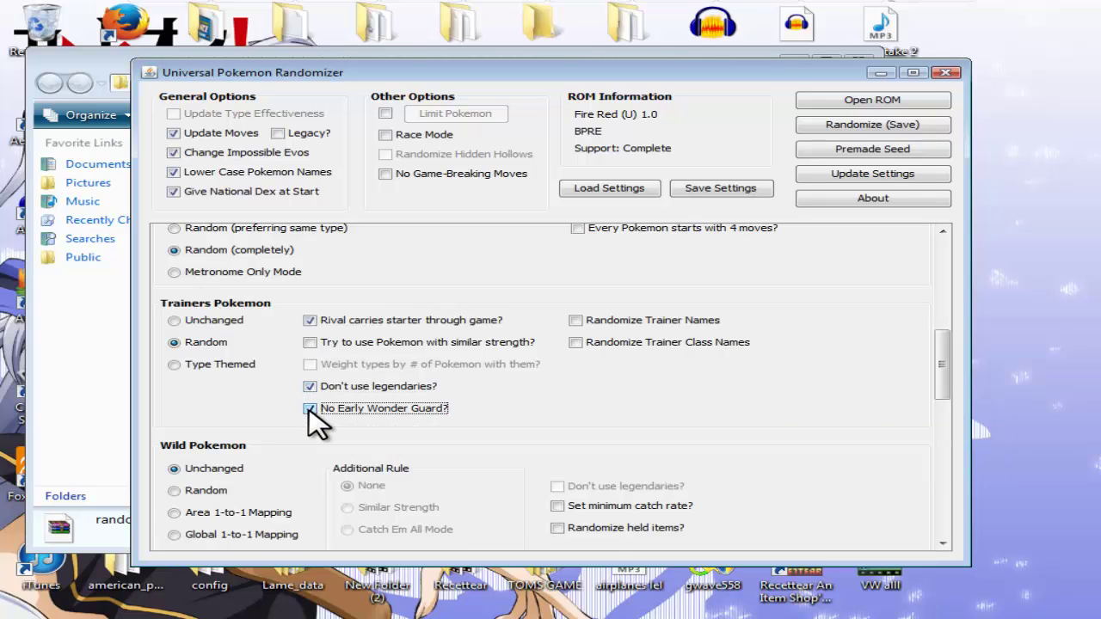
scroll(316, 422, down, 3)
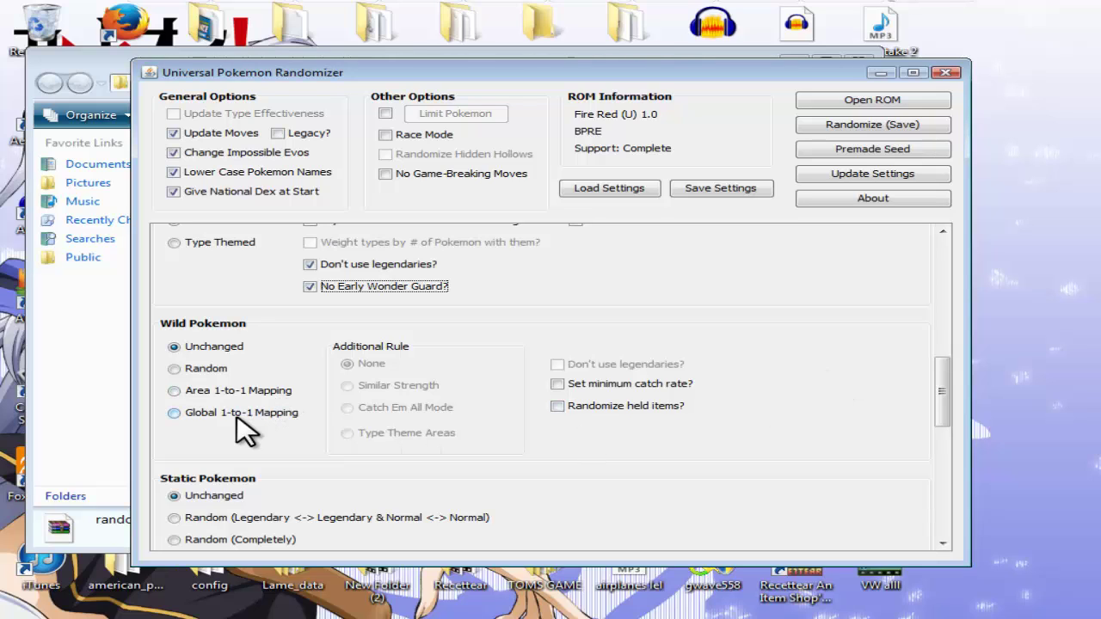
mouse_move(244, 430)
mouse_move(247, 409)
scroll(852, 316, down, 3)
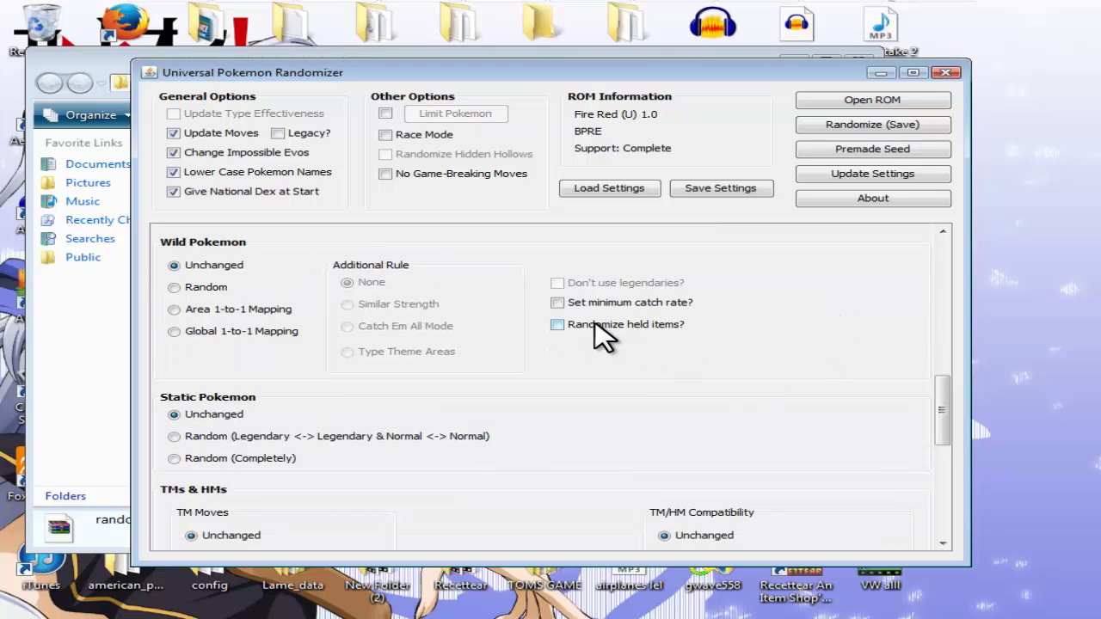
mouse_move(602, 337)
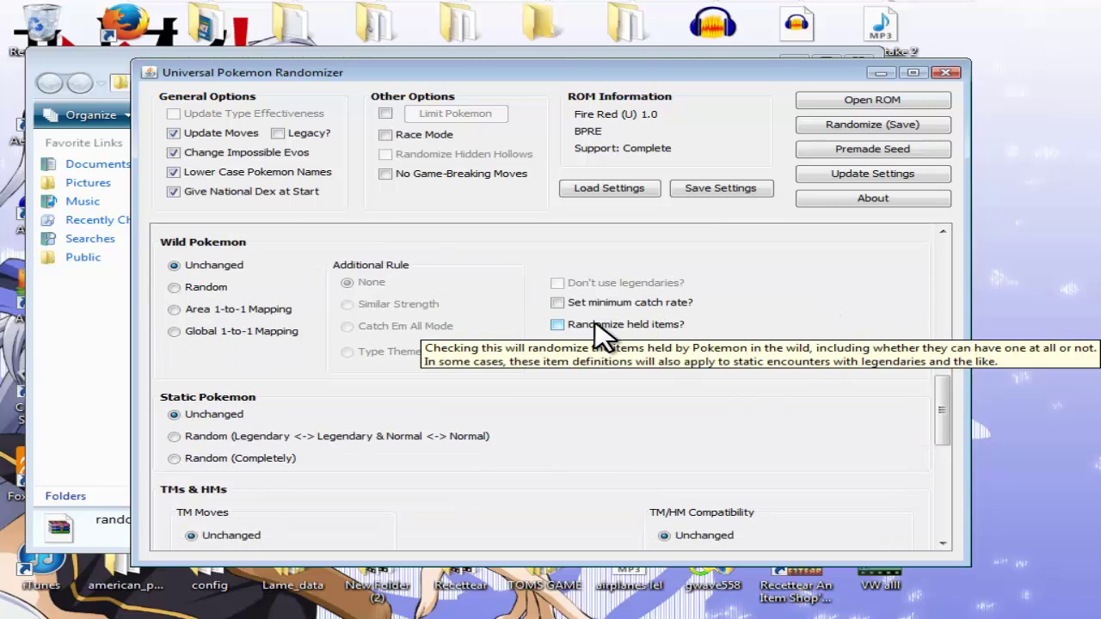
click(596, 325)
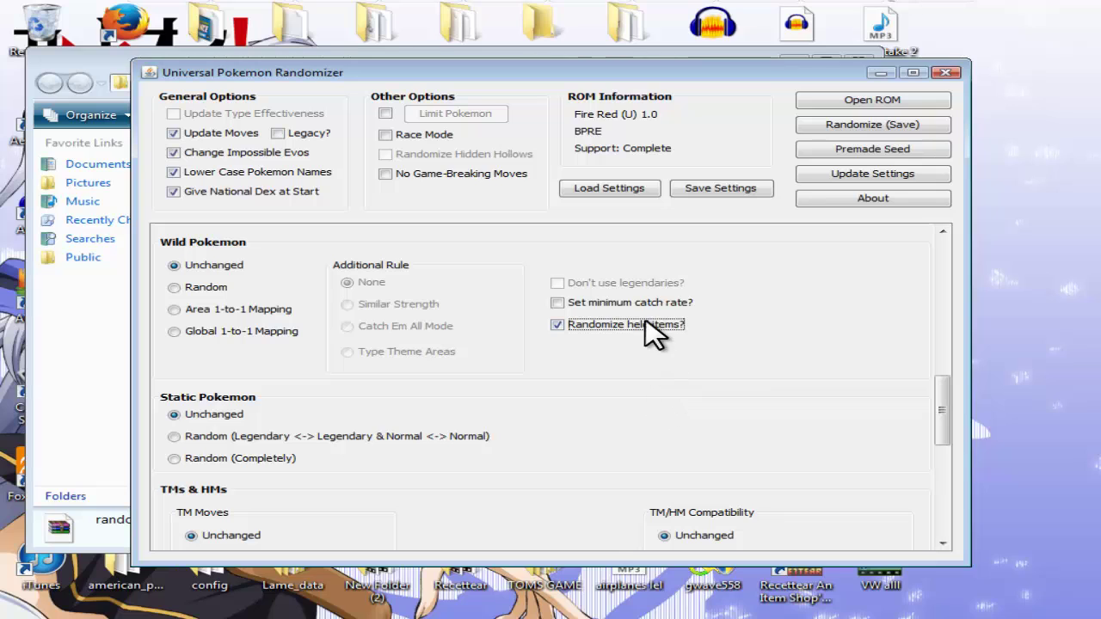
- Set both TM Moves and Move Tutor Moves to Random
mouse_move(642, 303)
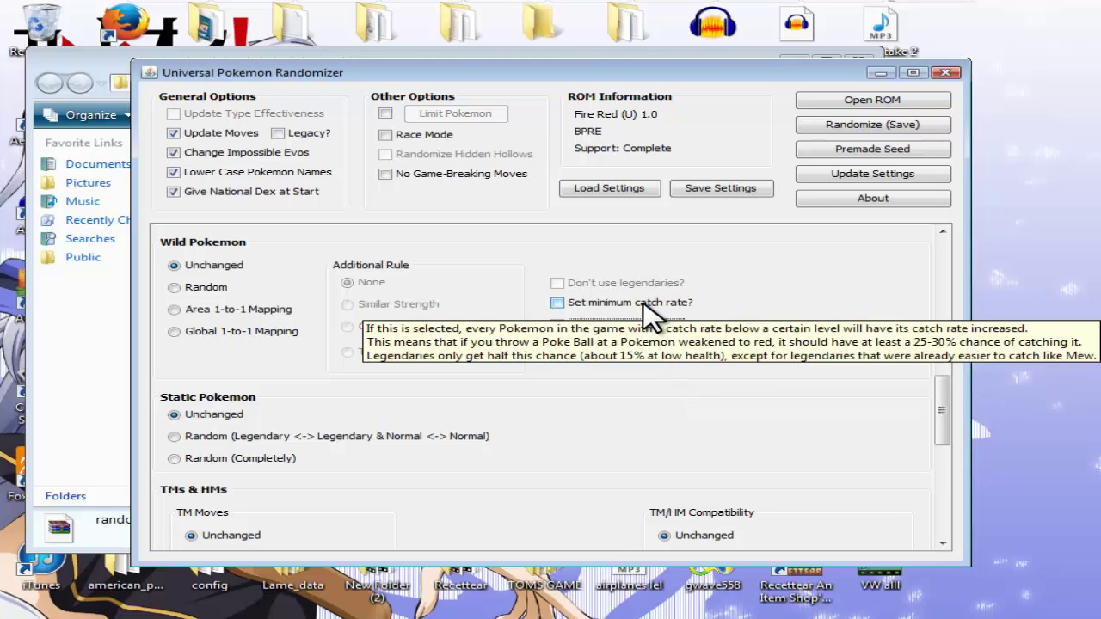
scroll(487, 444, down, 1)
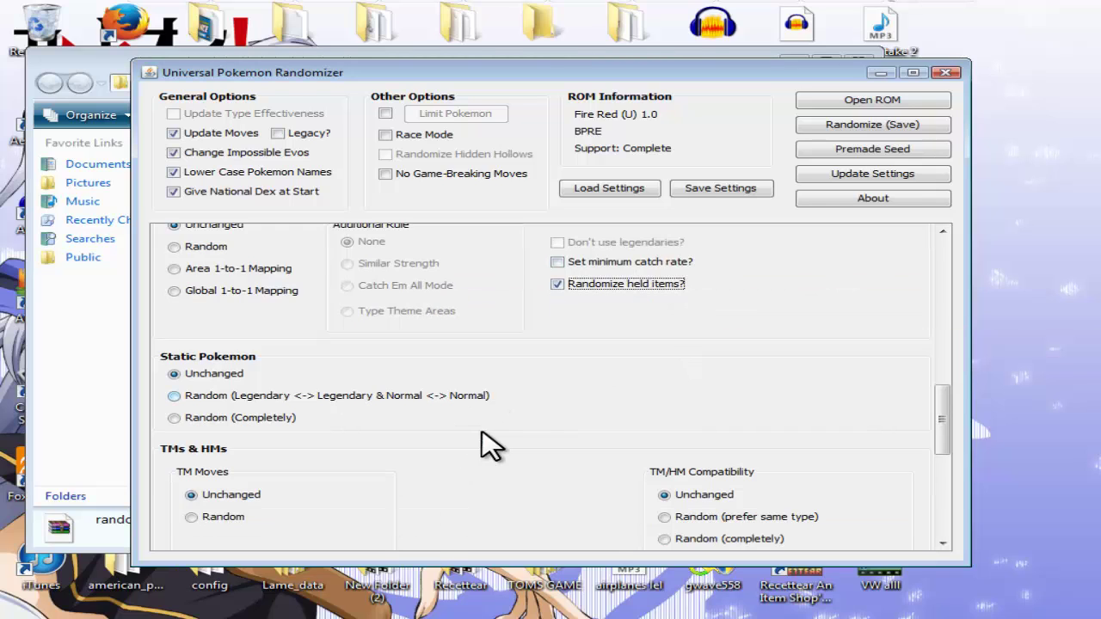
mouse_move(209, 396)
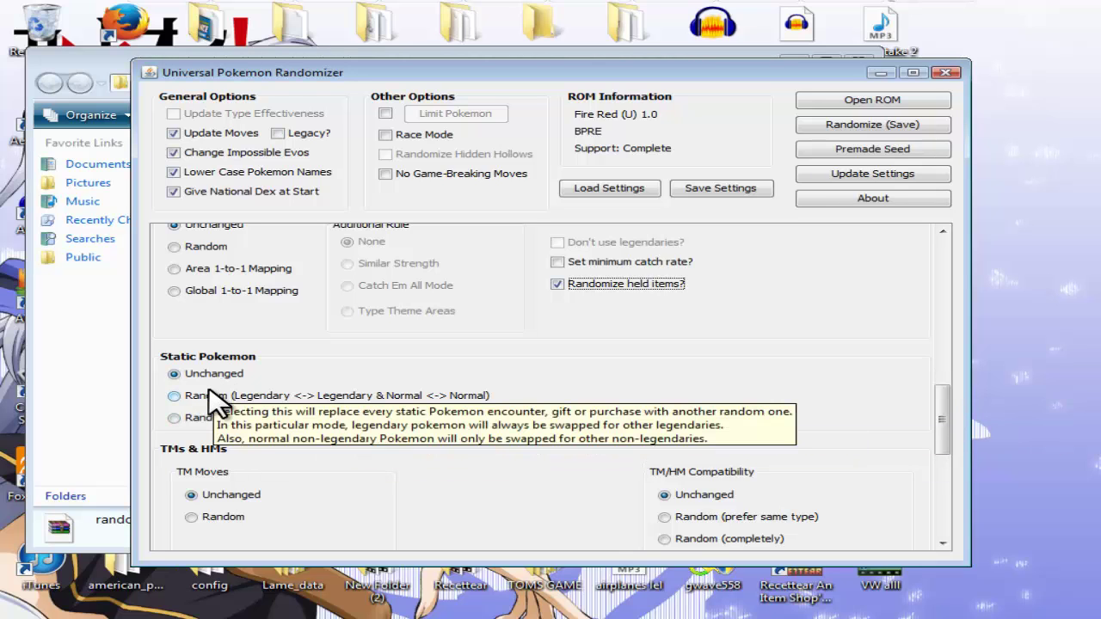
scroll(481, 421, down, 1)
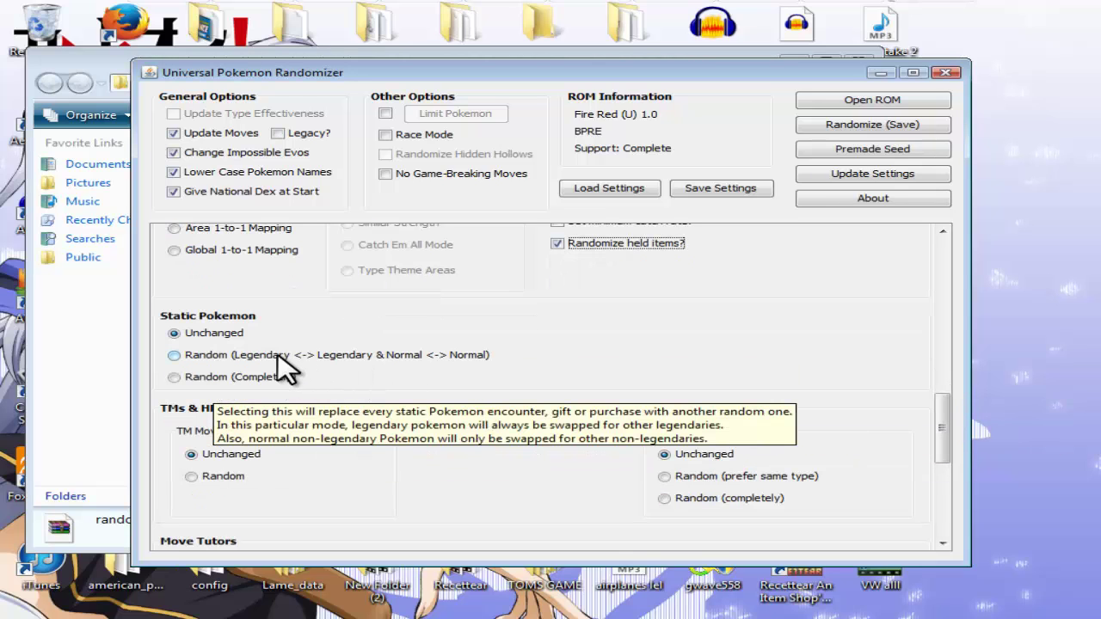
mouse_move(394, 361)
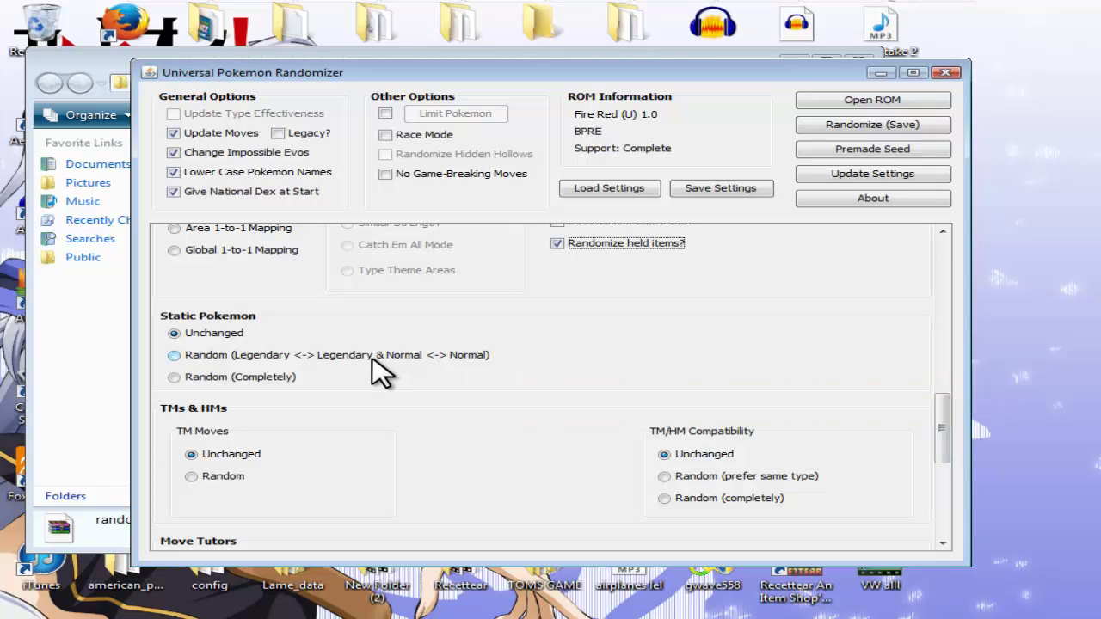
mouse_move(465, 368)
scroll(555, 323, down, 5)
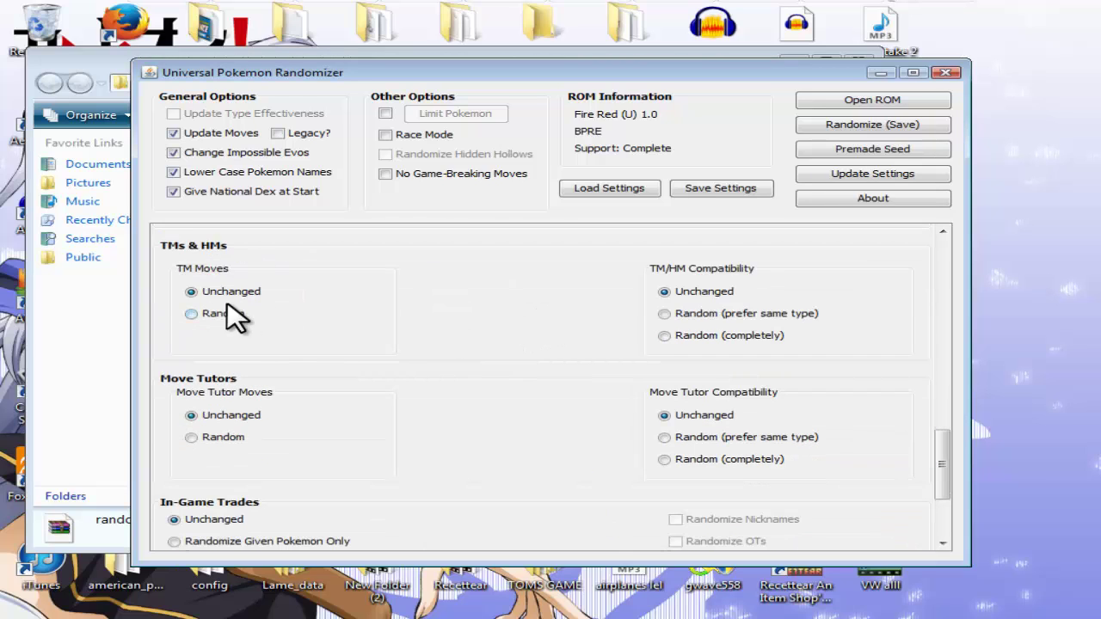
click(222, 314)
scroll(237, 361, down, 2)
click(221, 358)
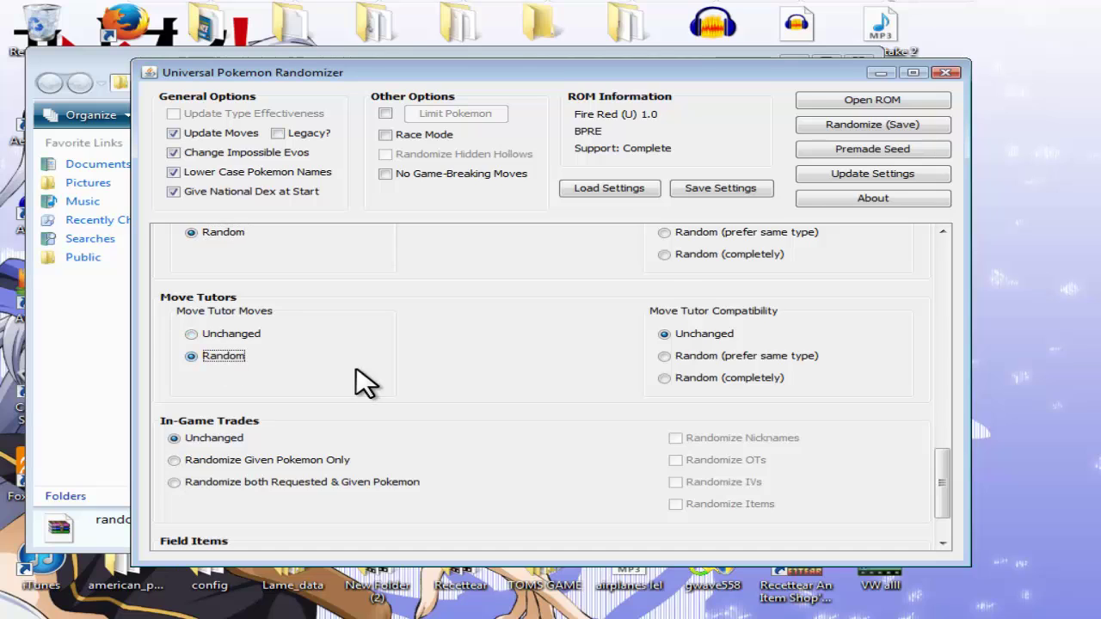
- Randomize the ROM and save it as MOEMON RANDOMZED in the Pokemon Firered folder on the Desktop, without a log file
scroll(361, 382, down, 2)
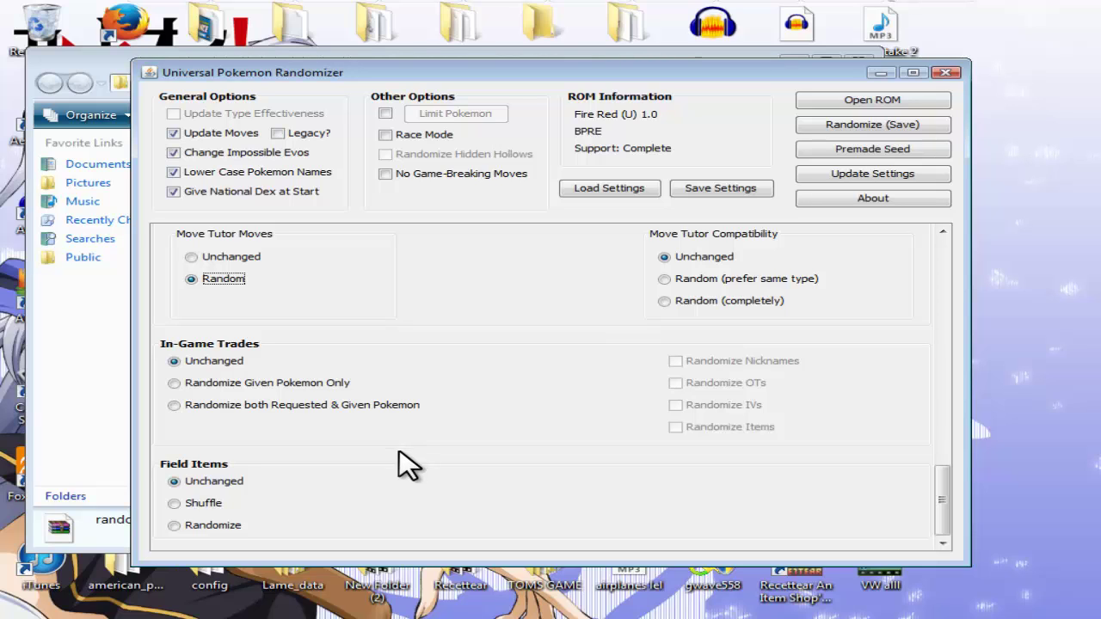
mouse_move(219, 538)
scroll(389, 408, up, 15)
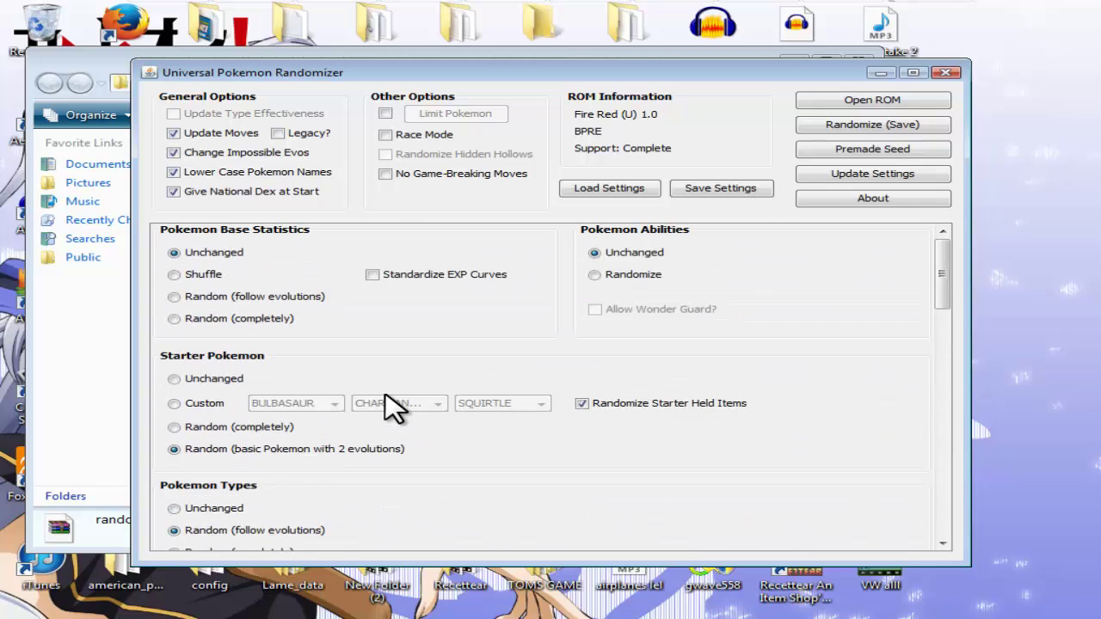
click(877, 127)
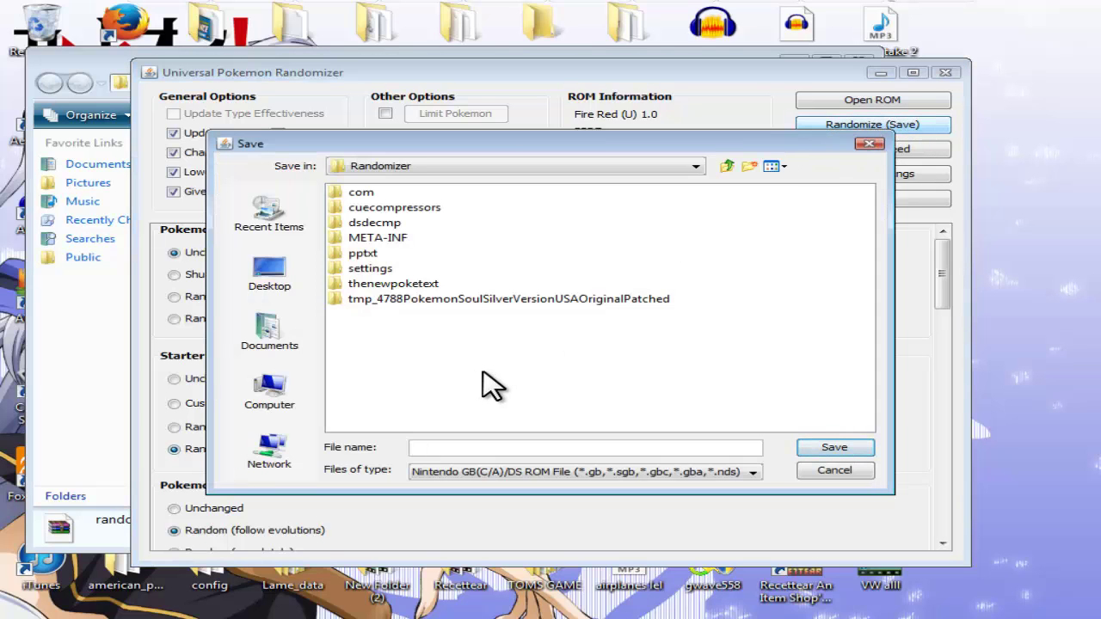
click(290, 273)
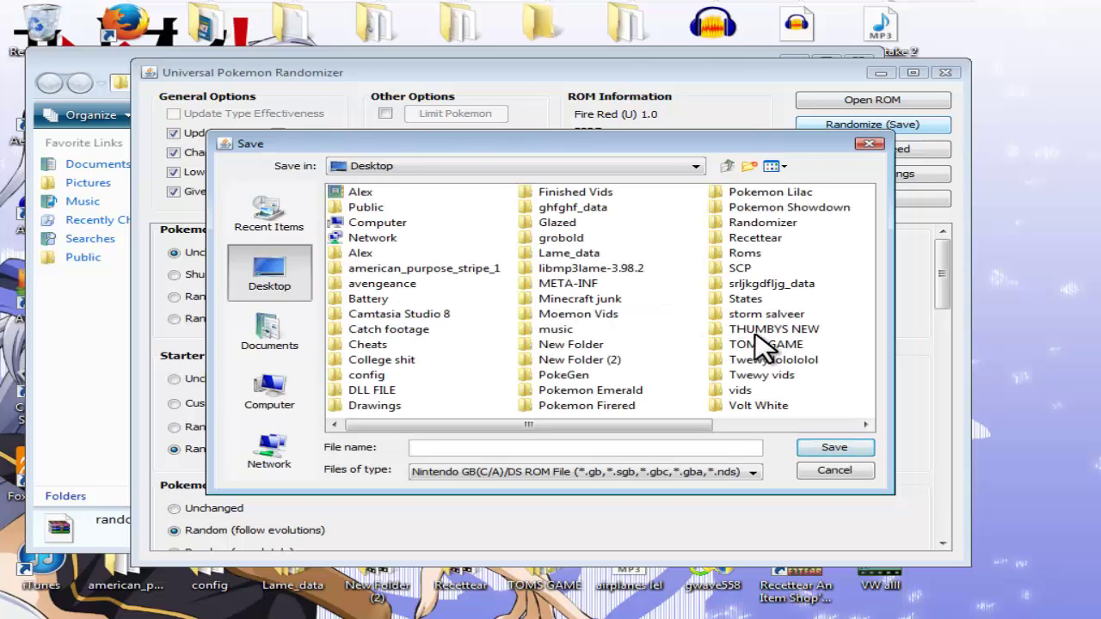
double_click(621, 409)
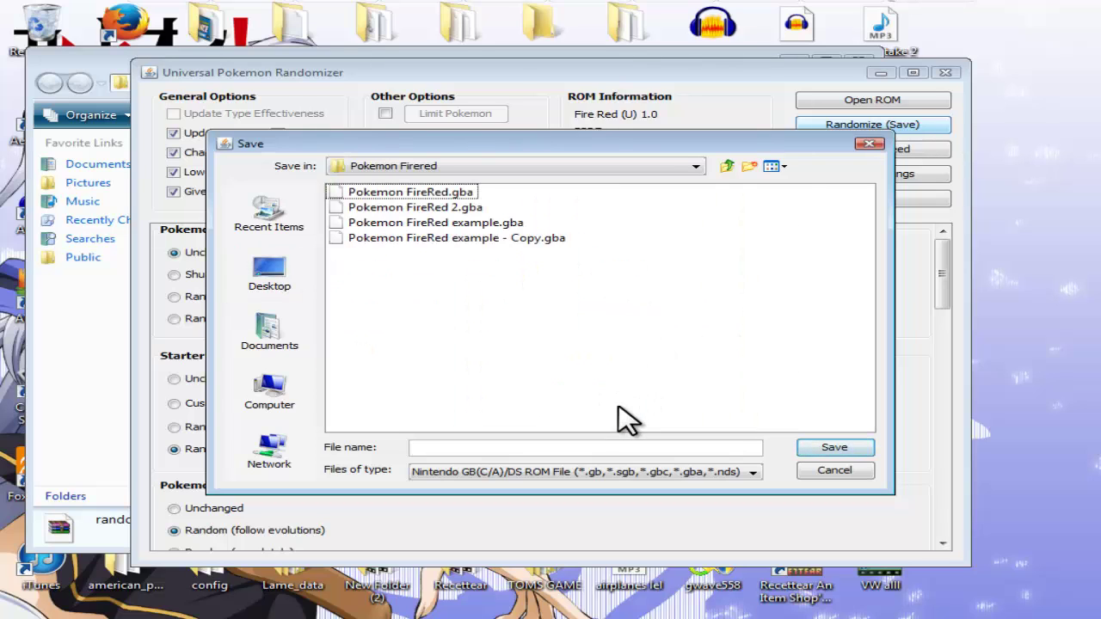
click(530, 445)
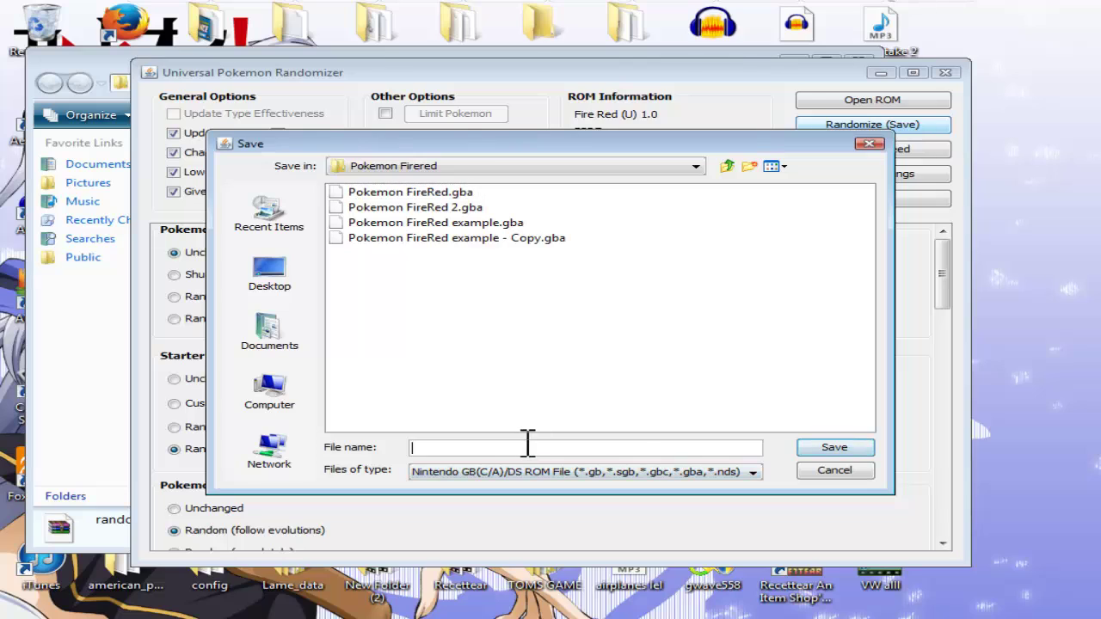
text(MOEMON RANDIMZER)
key(BackSpace)
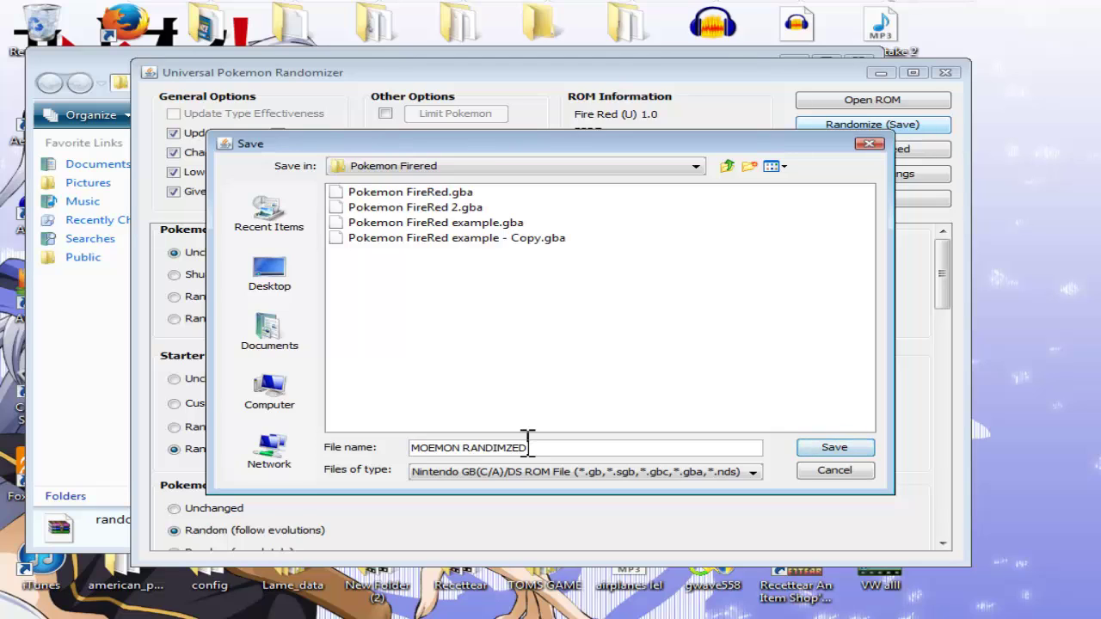
text(D)
key(Return)
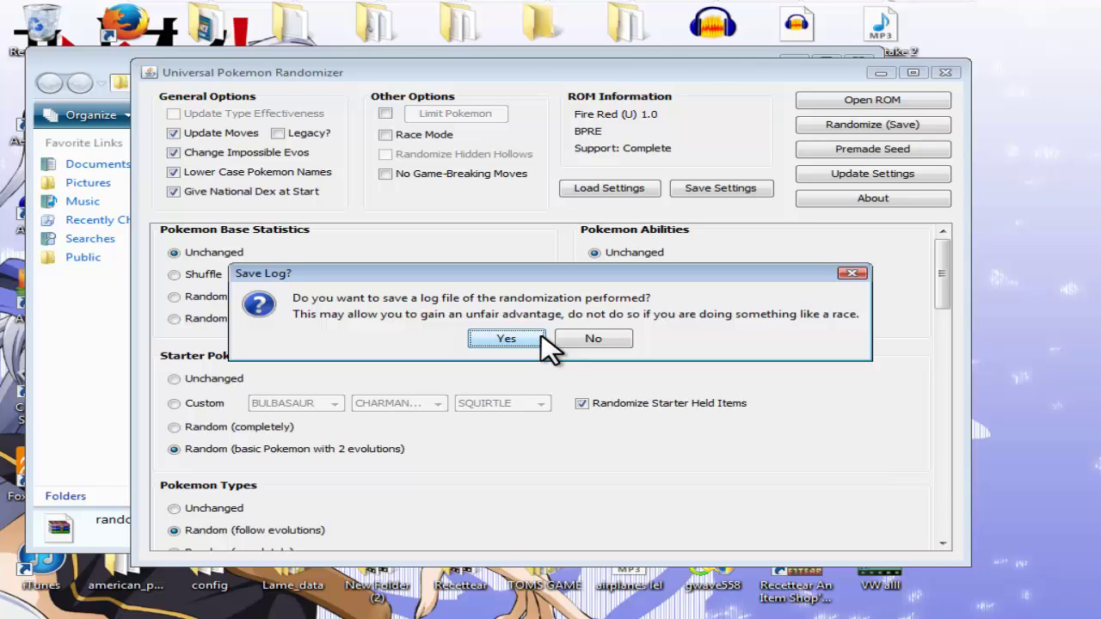
click(577, 344)
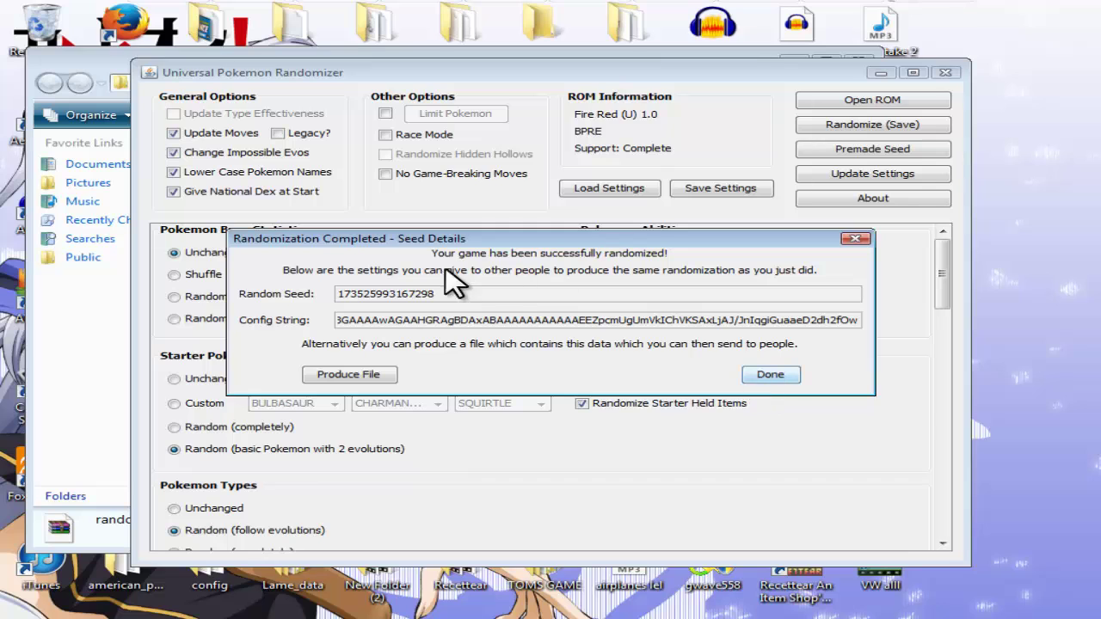
- Examine the random seed and config string in the seed details
drag(431, 244, 456, 222)
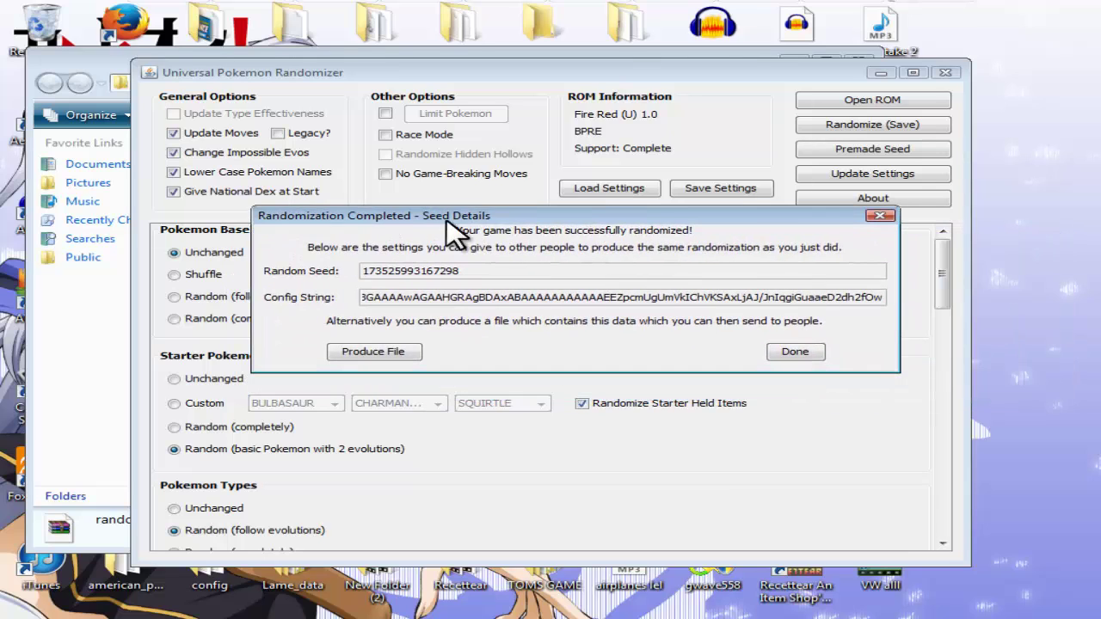
drag(461, 271, 415, 277)
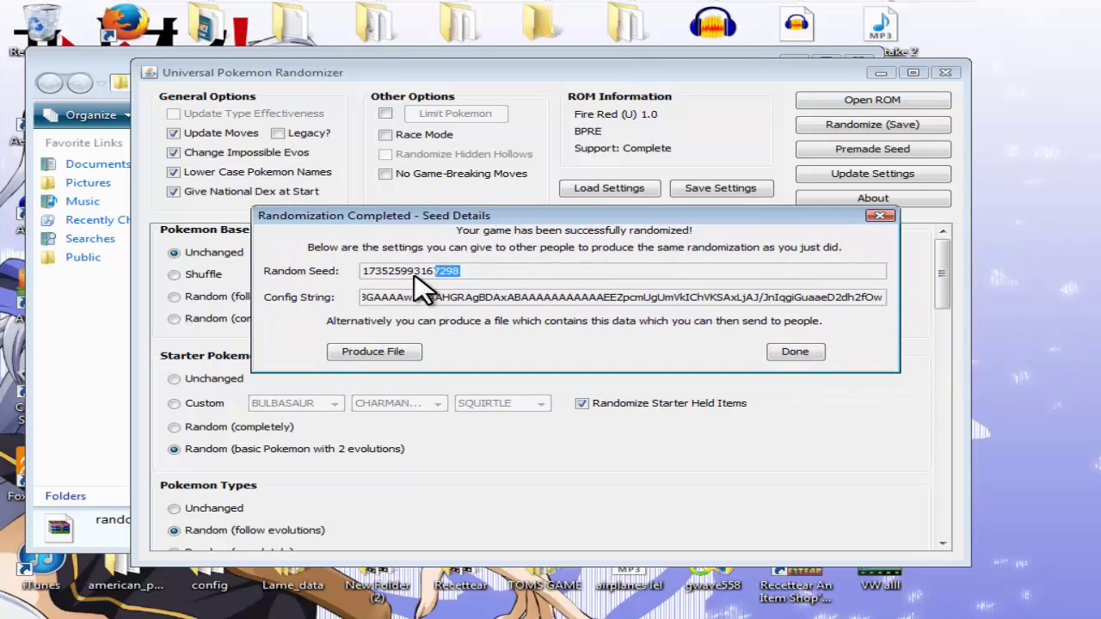
triple_click(365, 275)
triple_click(490, 299)
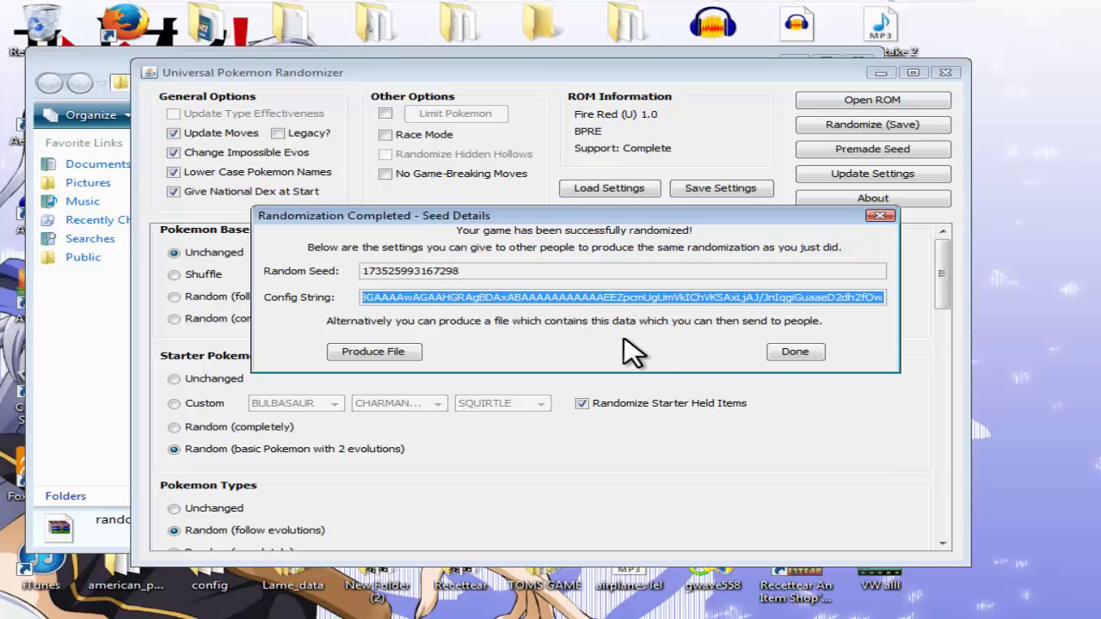
- Dismiss the seed details and close the randomizer and its folder window
click(783, 354)
click(944, 74)
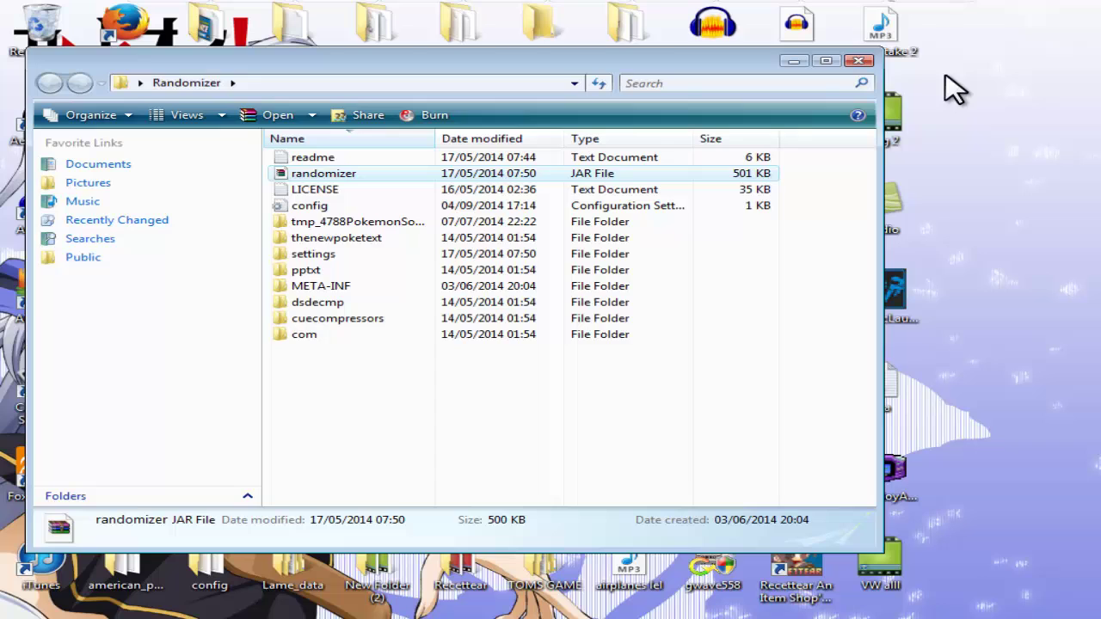
click(858, 62)
- Switch to VisualBoyAdvance and load MOEMON RANDOMZED.gba from the Pokemon Firered folder
double_click(885, 494)
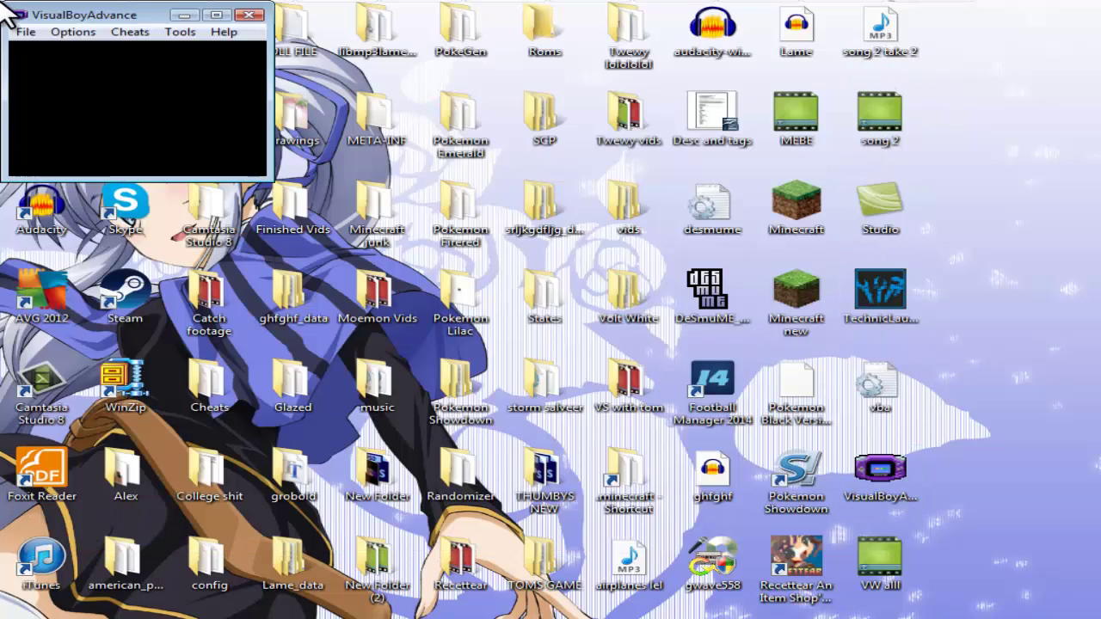
click(21, 29)
click(25, 50)
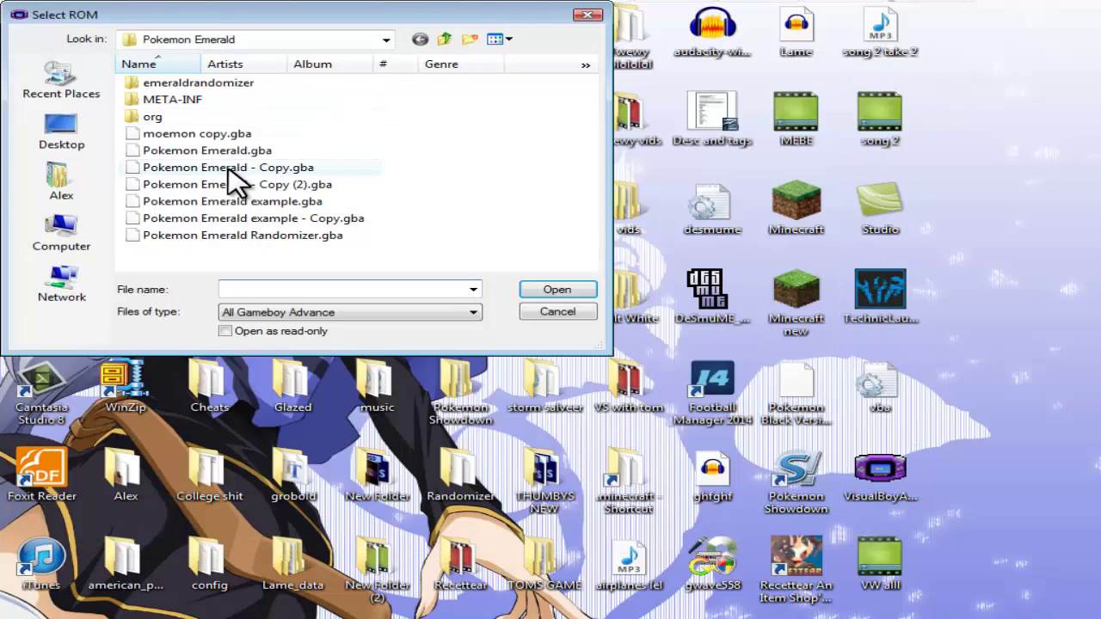
click(444, 39)
scroll(481, 224, down, 1)
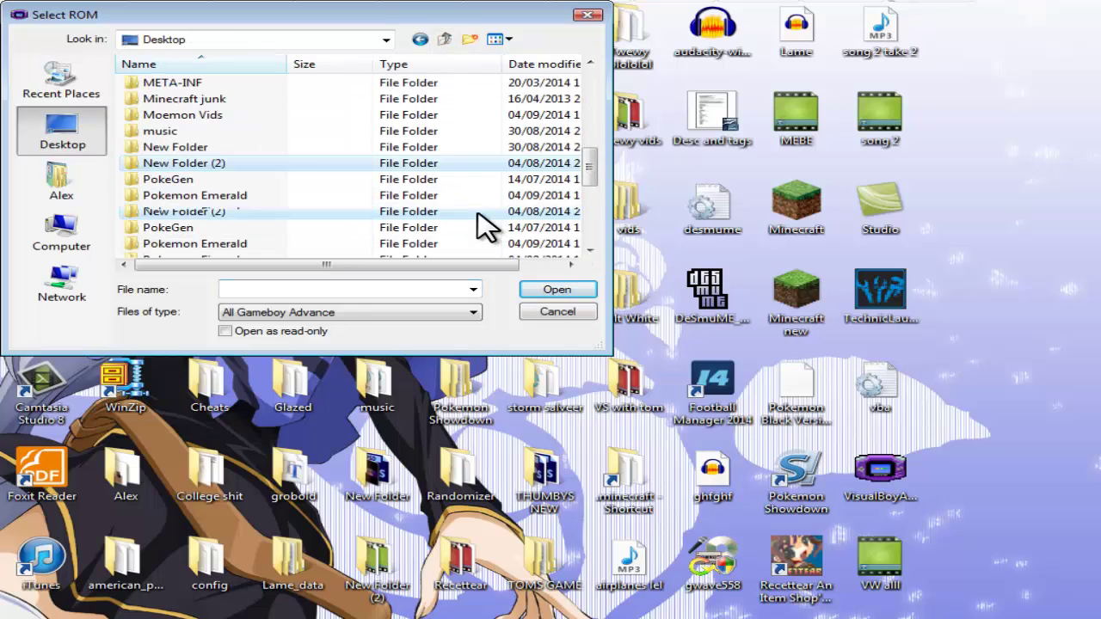
double_click(357, 211)
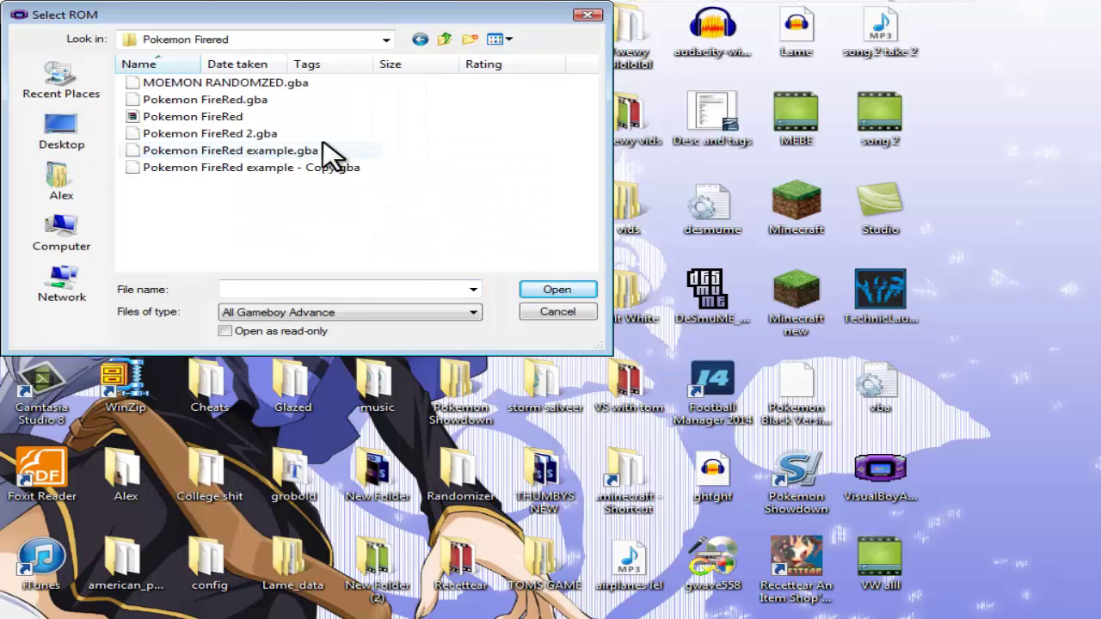
click(284, 84)
click(550, 290)
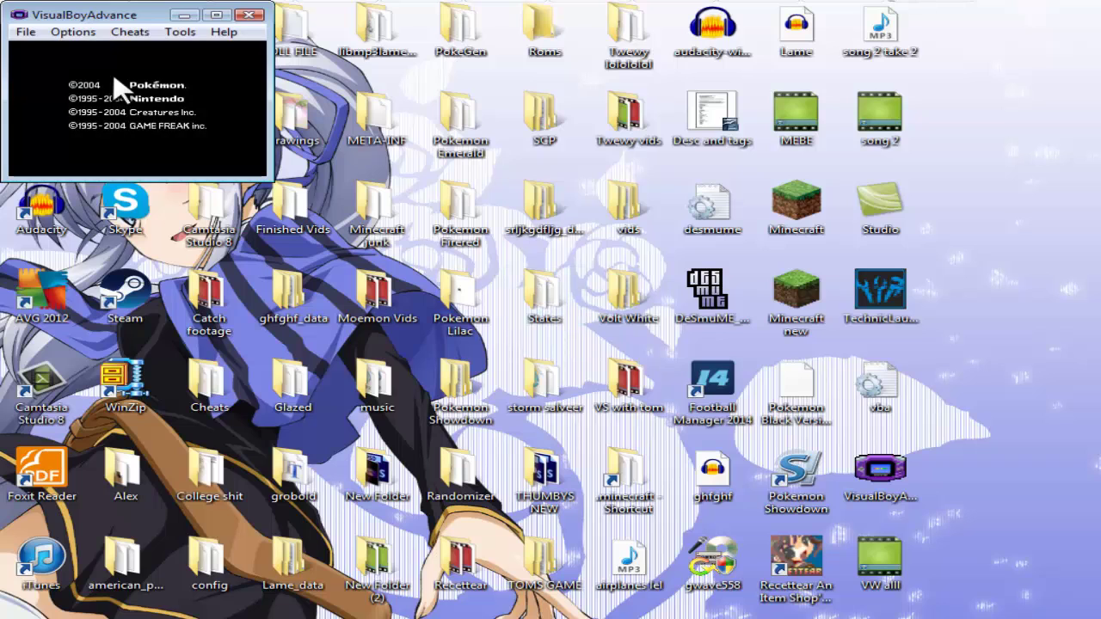
- Start the game, advance through the intro until the professor presents a Pokemon, and close the emulator
key(Return)
key(Return)
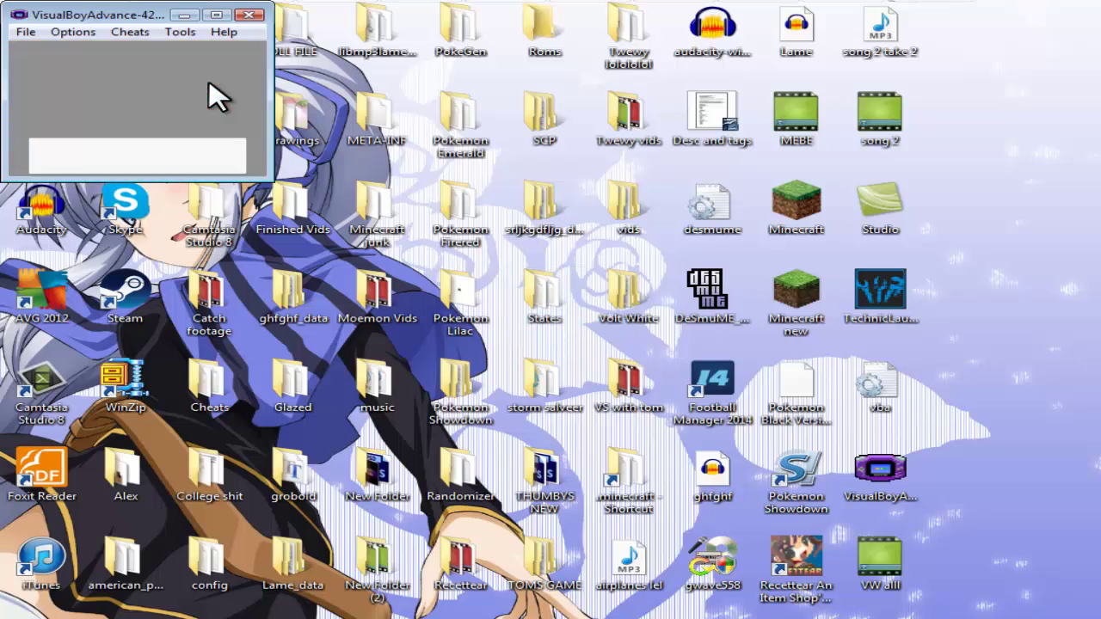
key(Return)
key(Return)
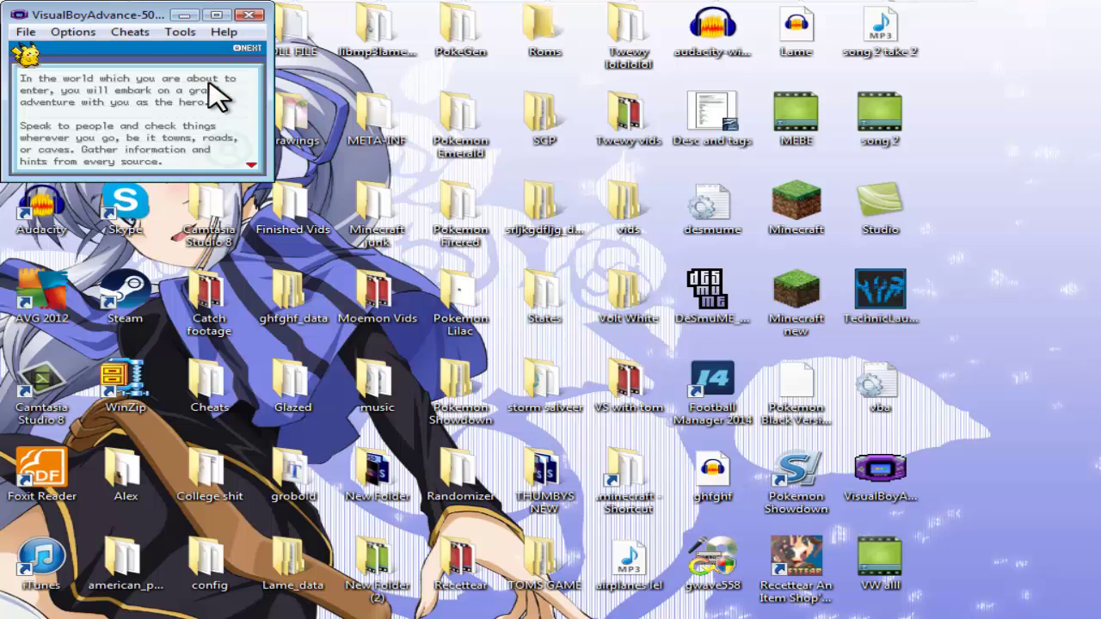
key(Return)
key(Return)
key(Return)
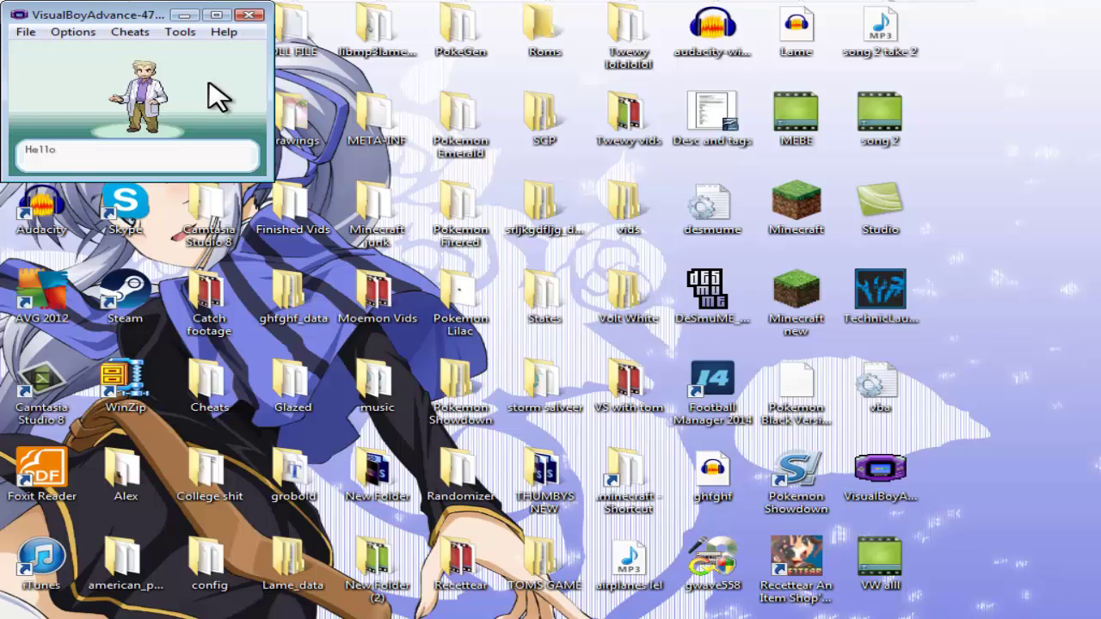
key(Return)
key(Return)
key(Return)
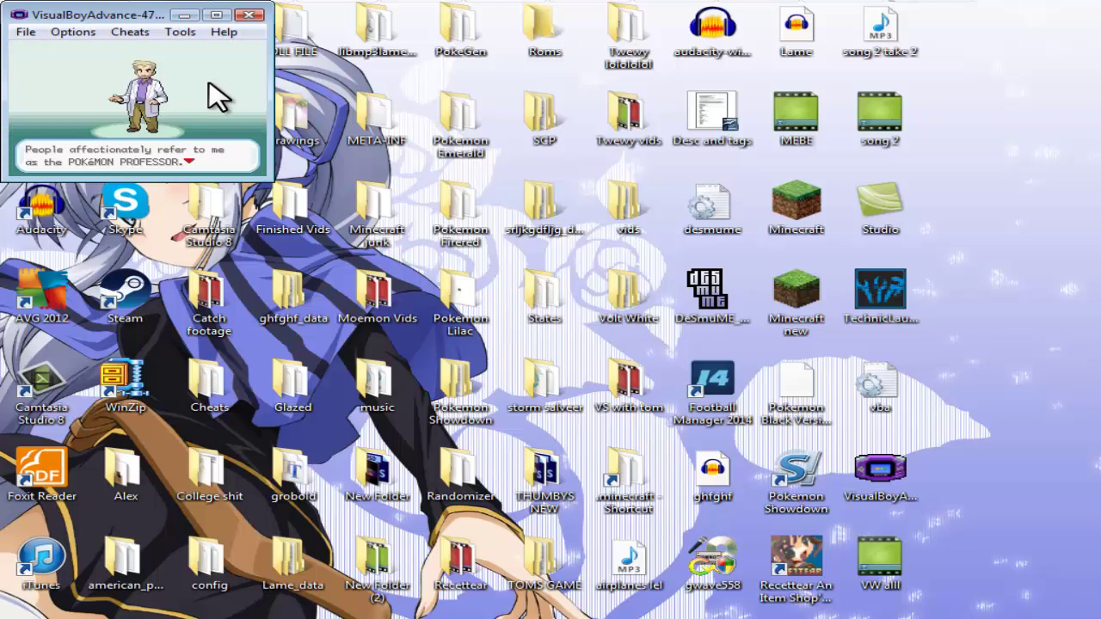
key(Return)
key(Return)
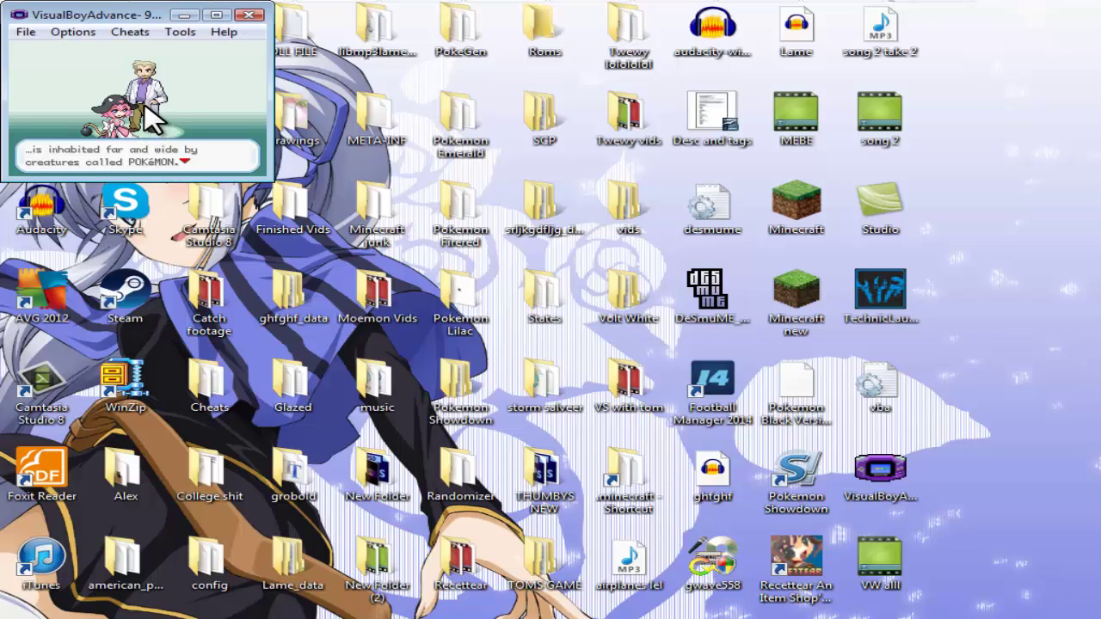
click(248, 15)
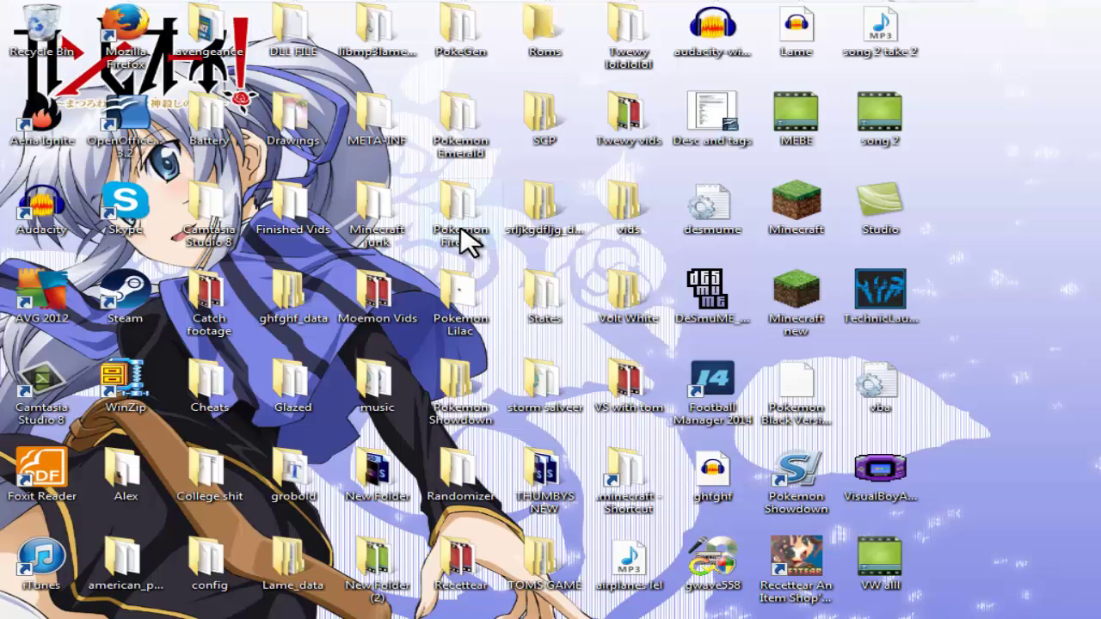